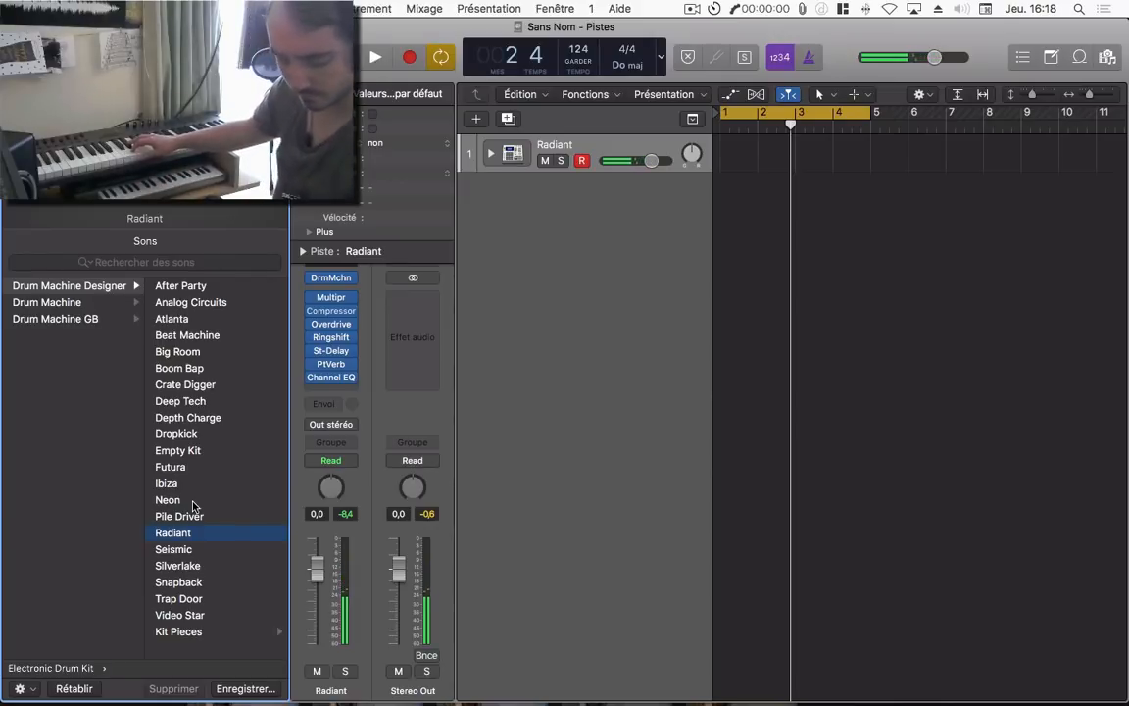
- Record a four-bar drum pattern on the Radiant track and quantize the region to 1/16 Note
key(r)
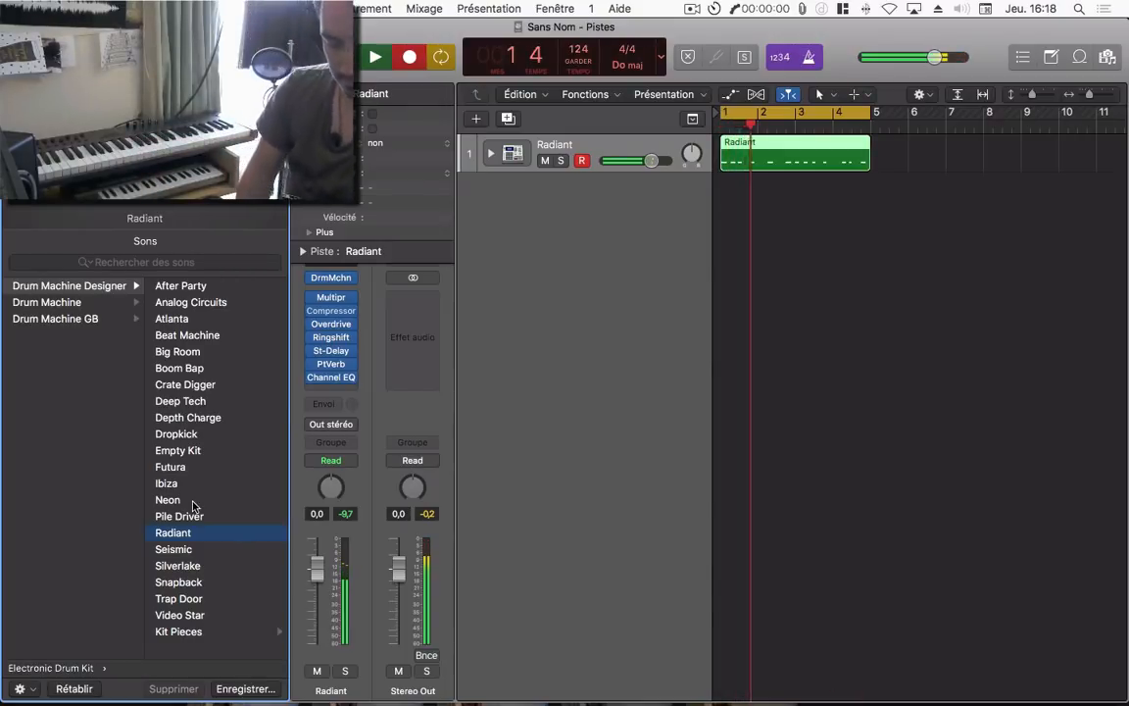
key(space)
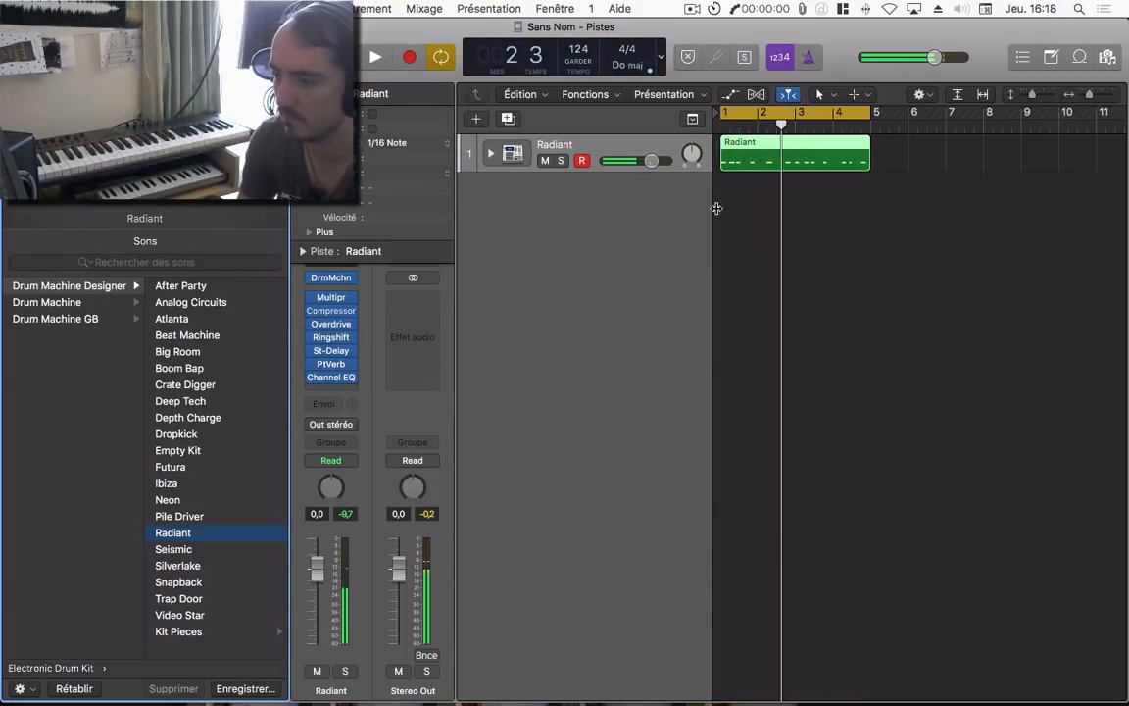
key(space)
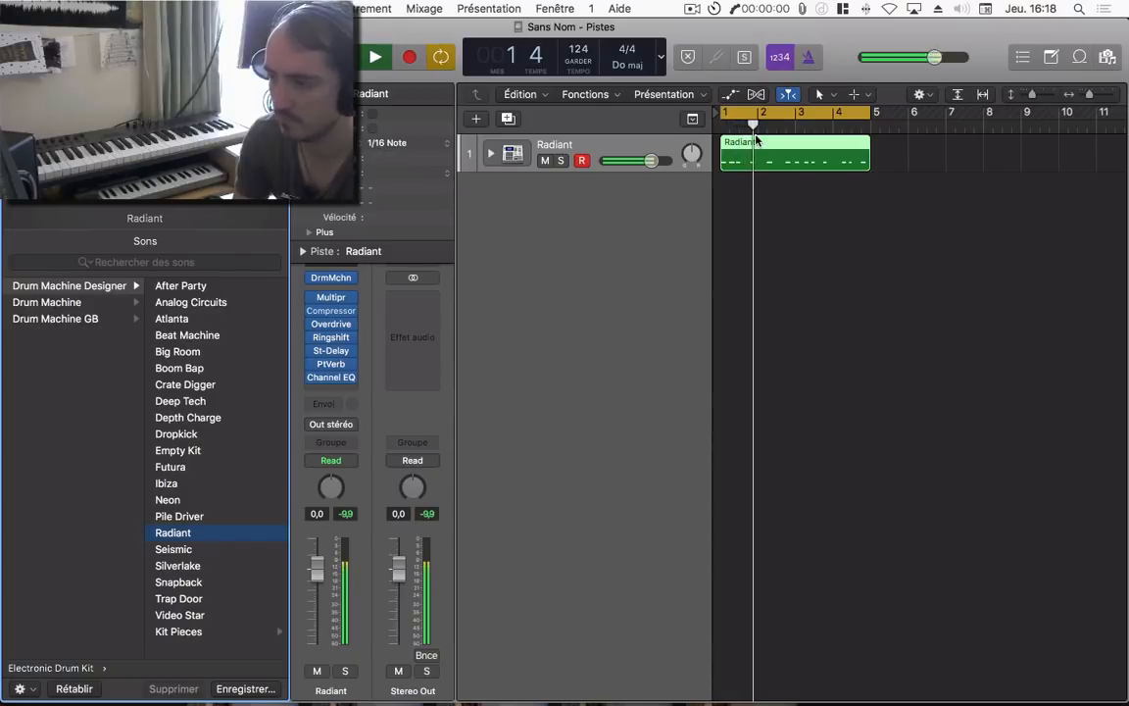
- Open the Radiant region in the piano roll and move the clap and snare pair late in bar 1 a sixteenth note earlier
double_click(755, 140)
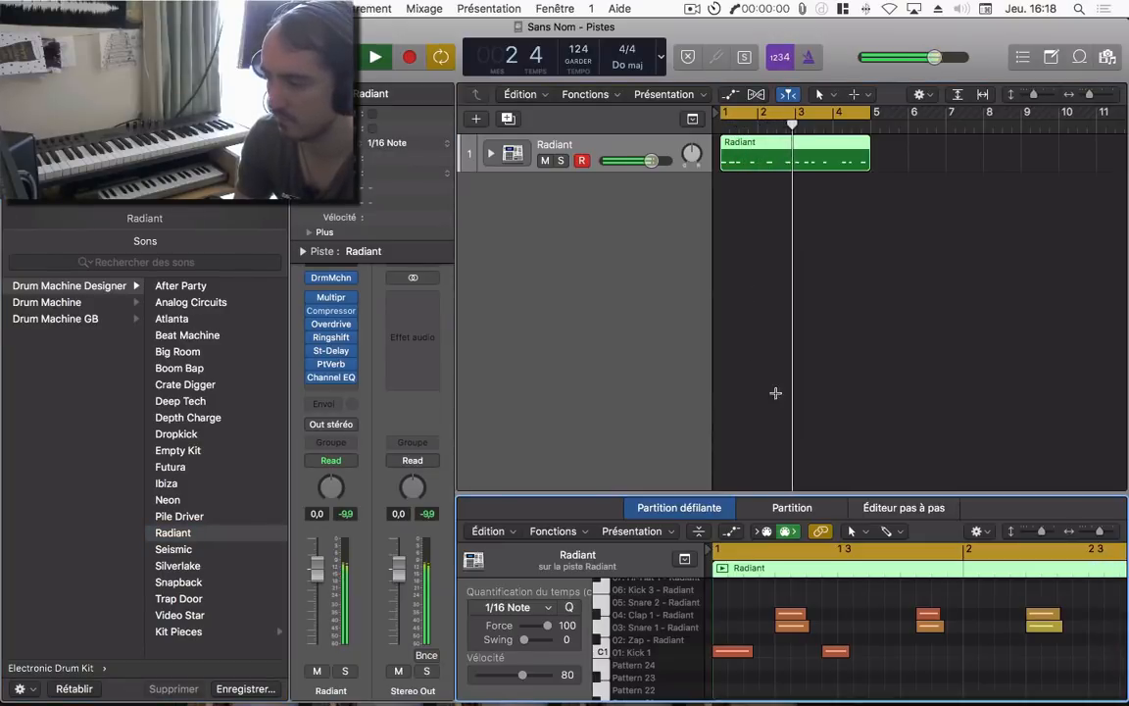
mouse_move(902, 609)
mouse_down()
mouse_move(923, 641)
mouse_move(910, 630)
mouse_up()
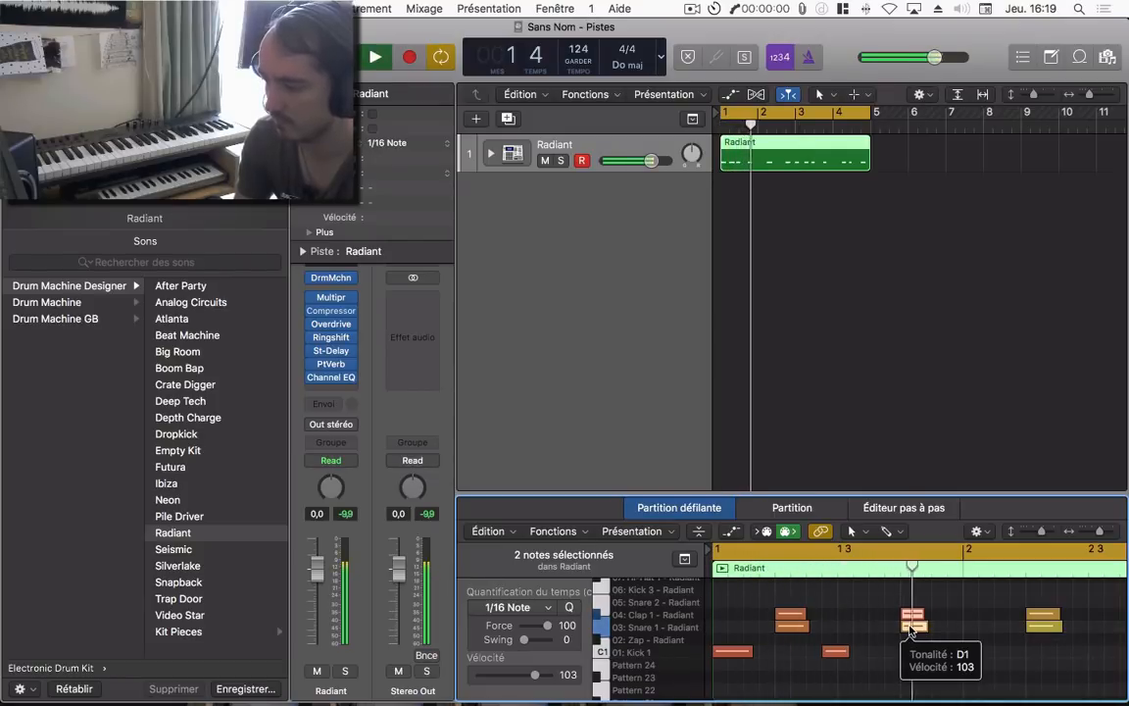
scroll(938, 633, right, 4)
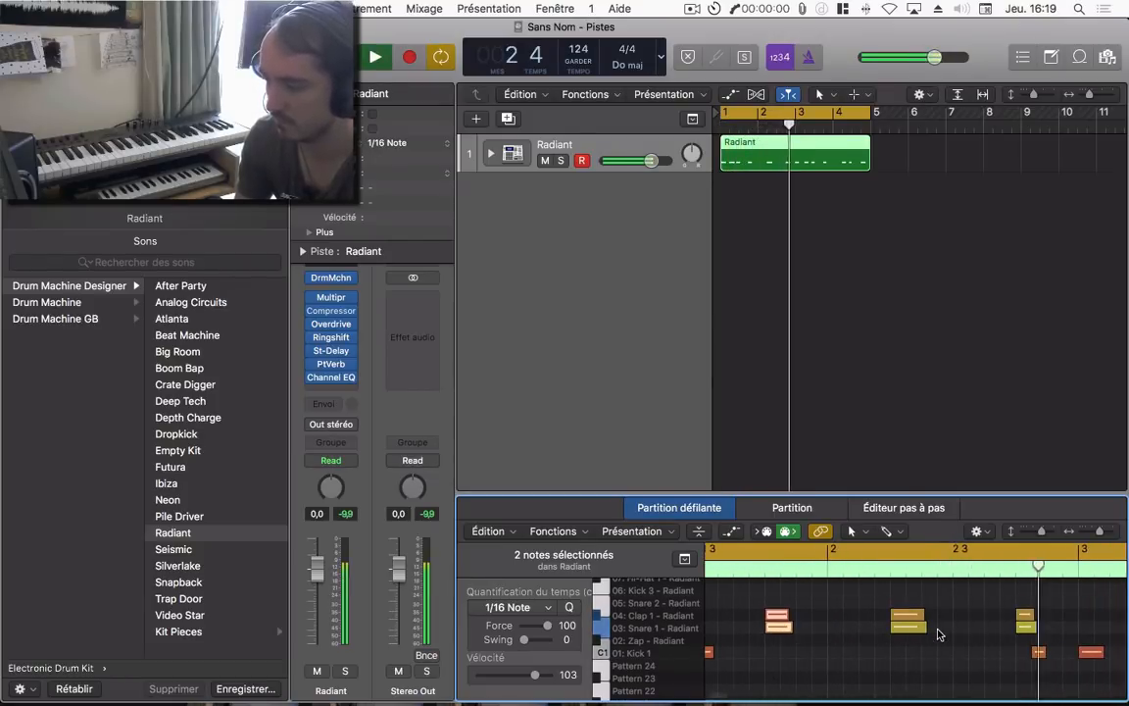
scroll(958, 631, right, 4)
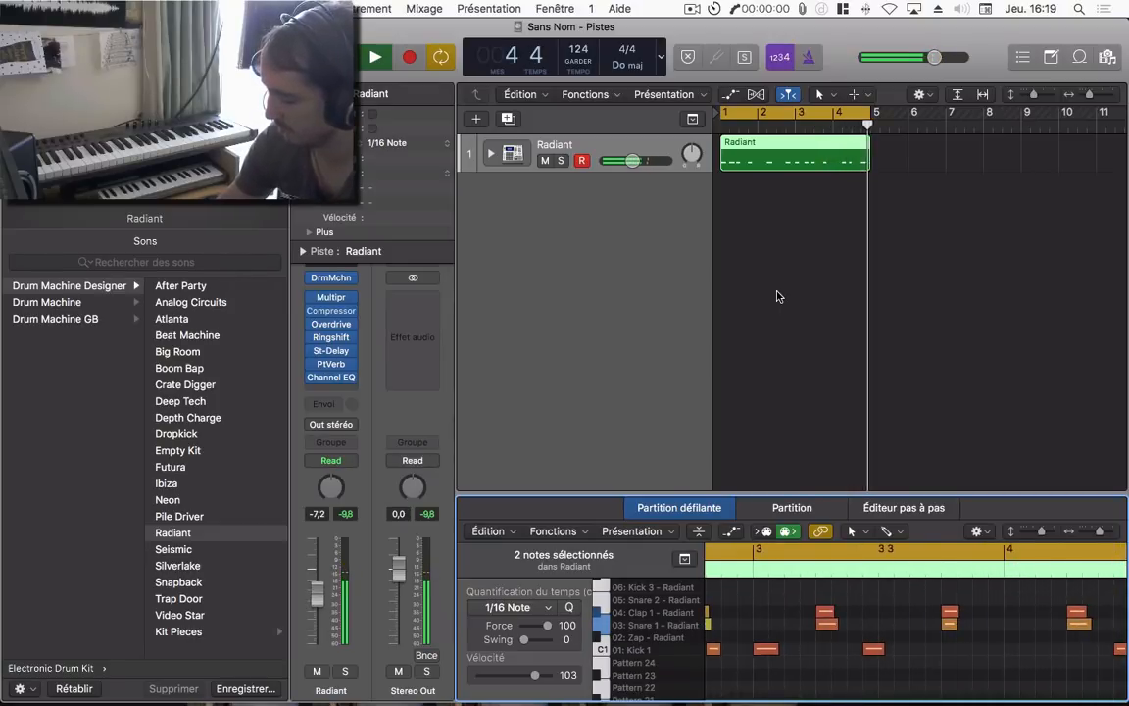
- Expand the Radiant track stack and select its Hi-Hat 1 track
click(484, 152)
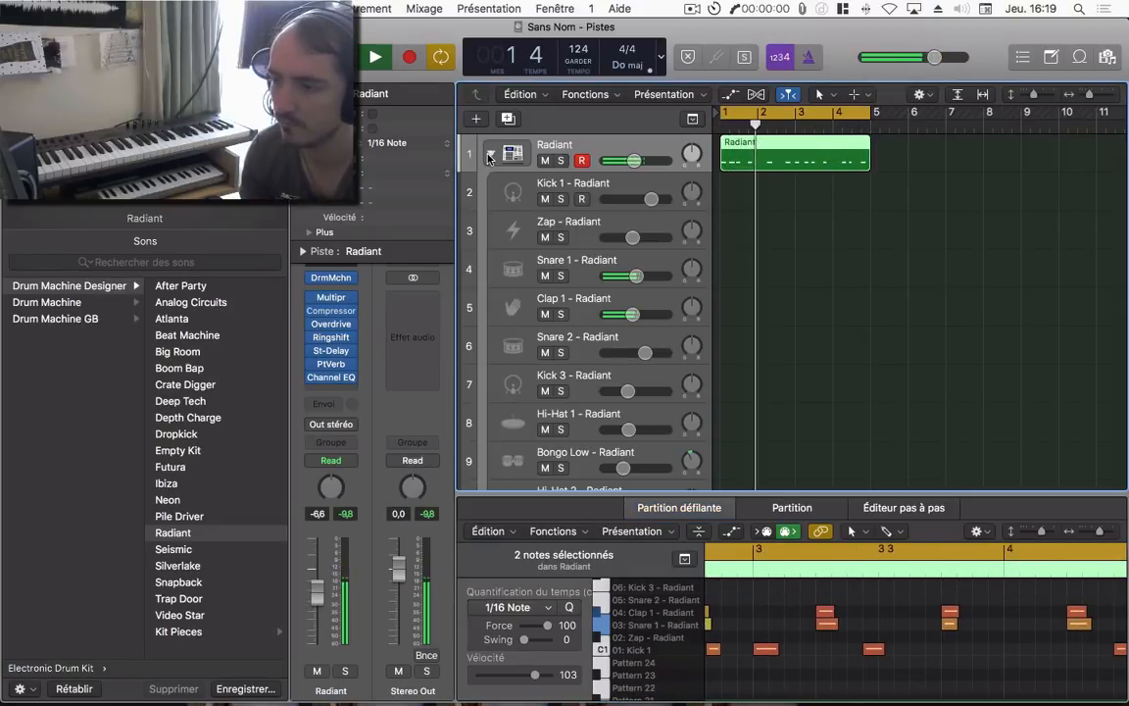
click(608, 371)
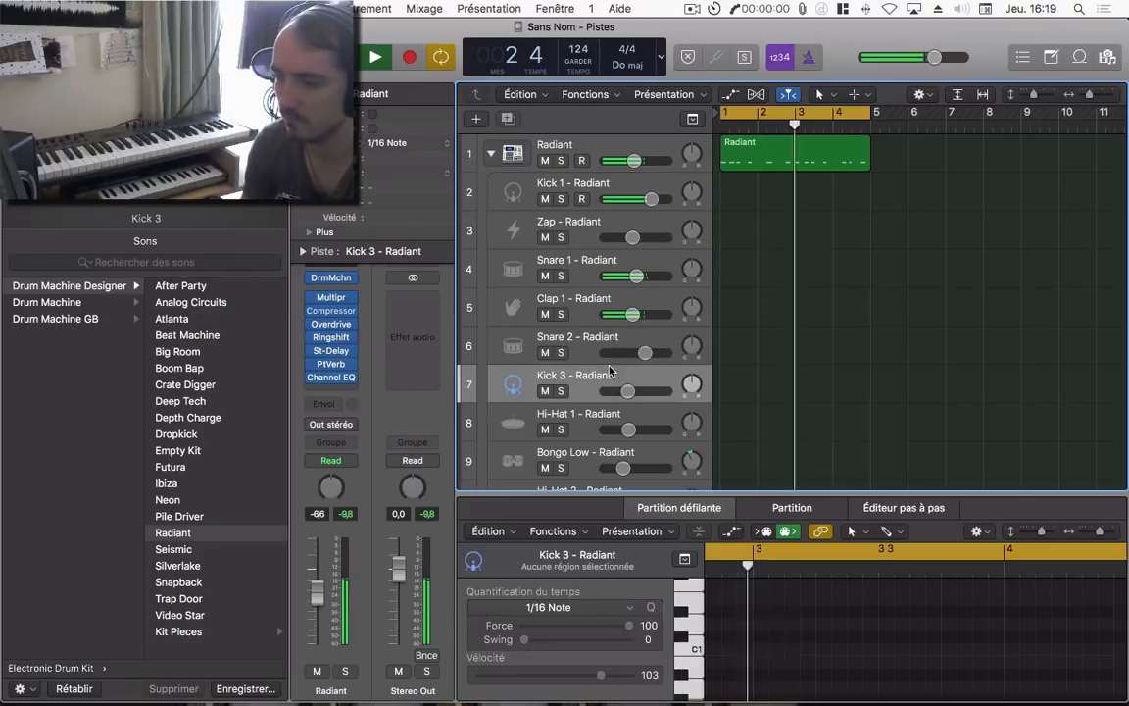
click(586, 417)
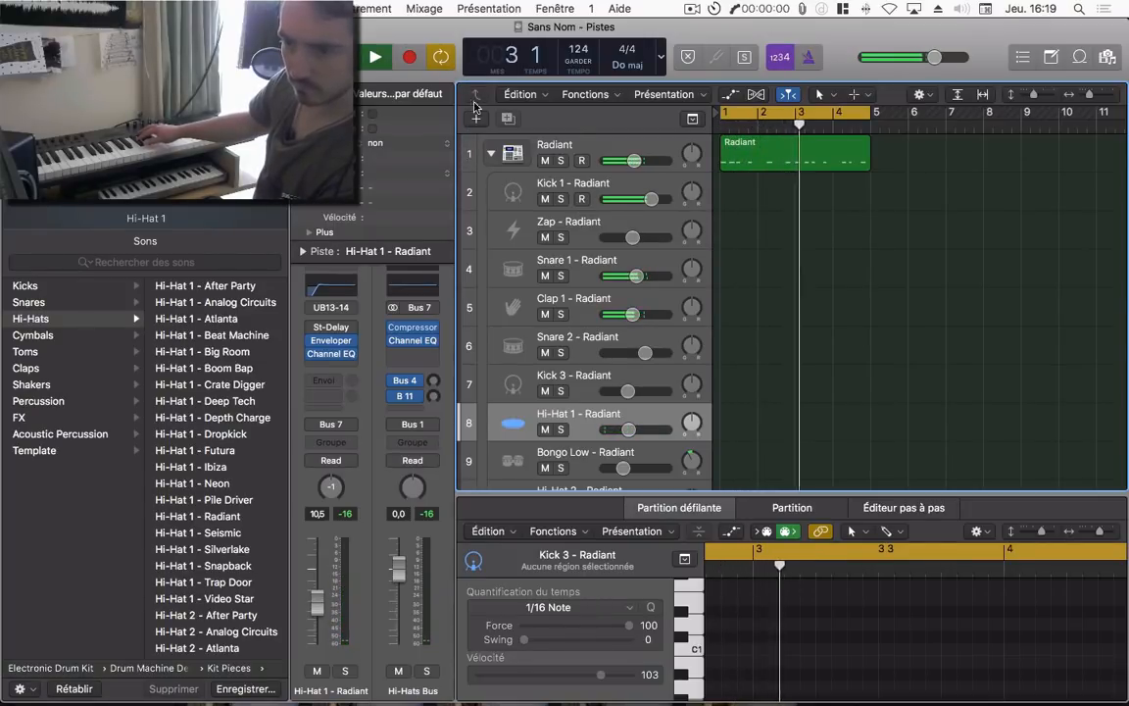
- Open Note Repeat and let the modulation wheel control the rate, with Min set to Croche and Max to Triolet de croches
key(ctrl+alt+super+t)
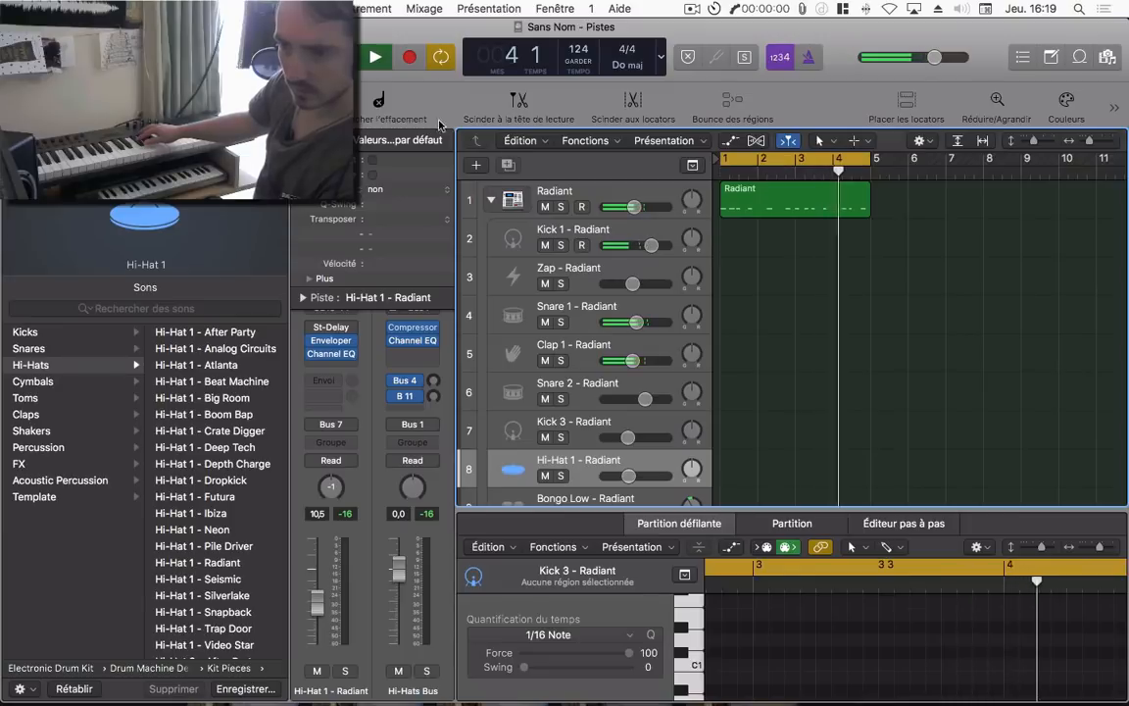
click(278, 101)
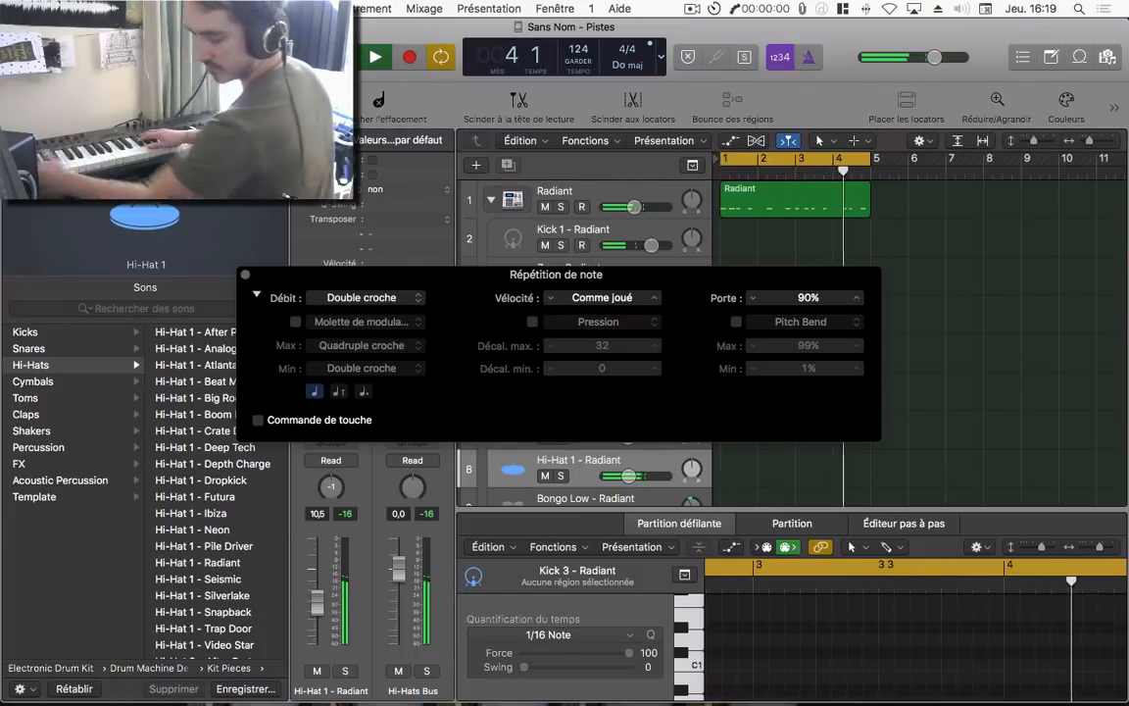
click(294, 322)
click(360, 369)
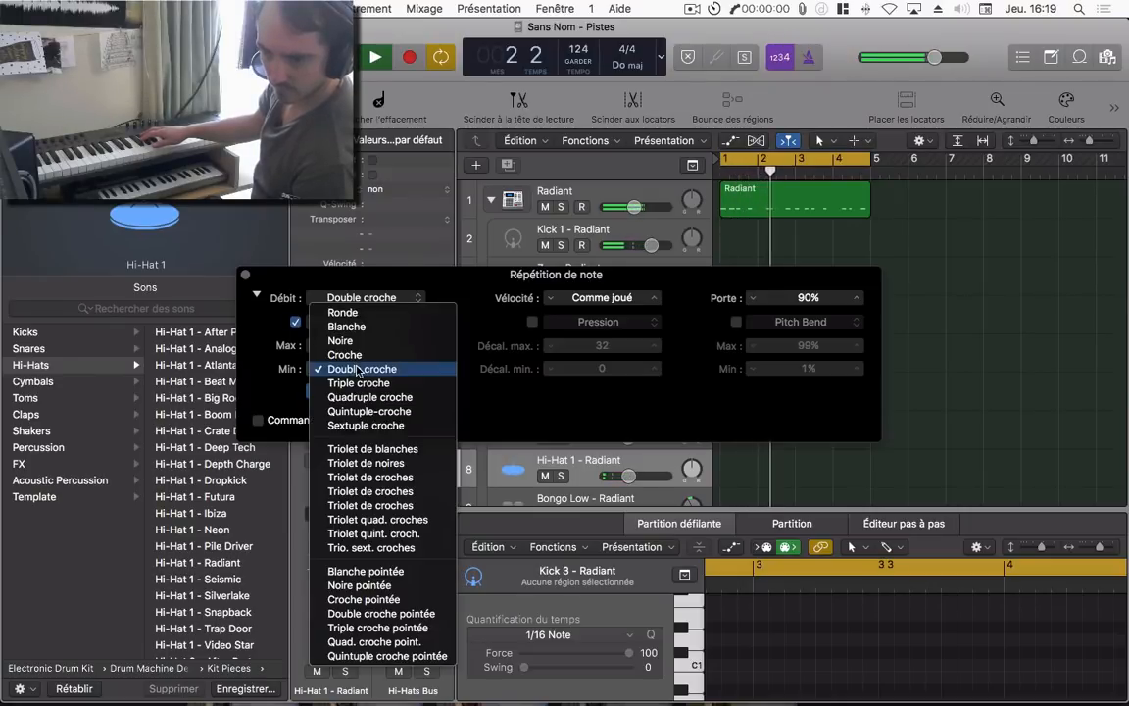
click(364, 353)
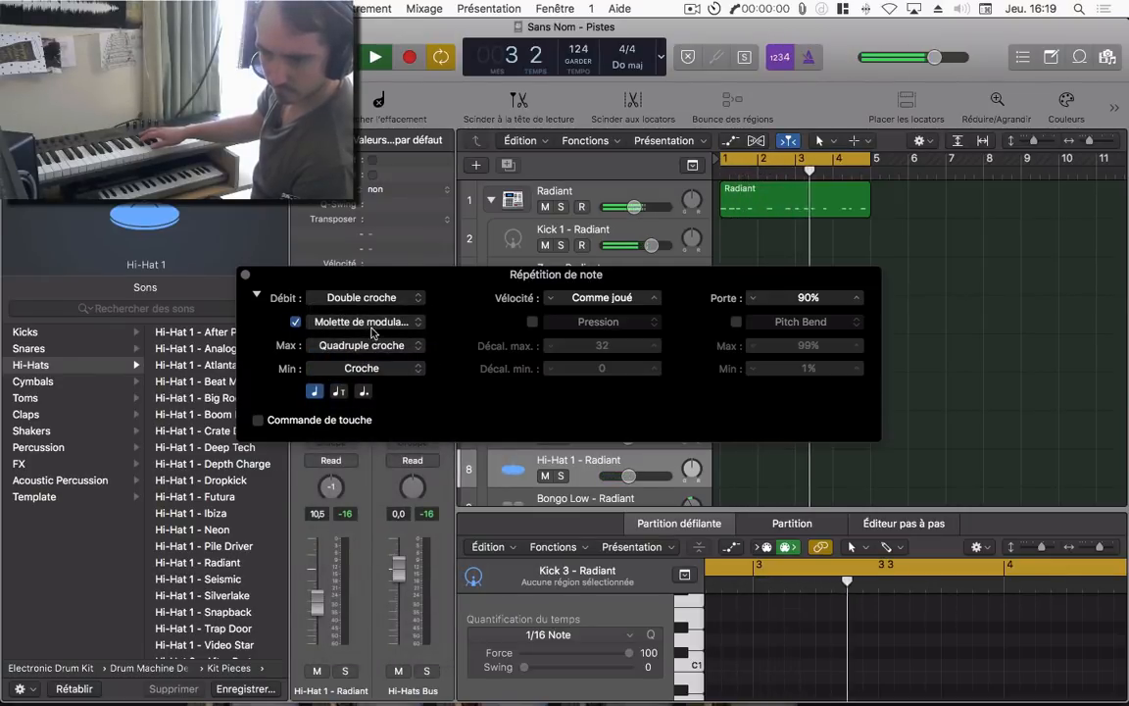
click(373, 323)
click(412, 345)
click(402, 345)
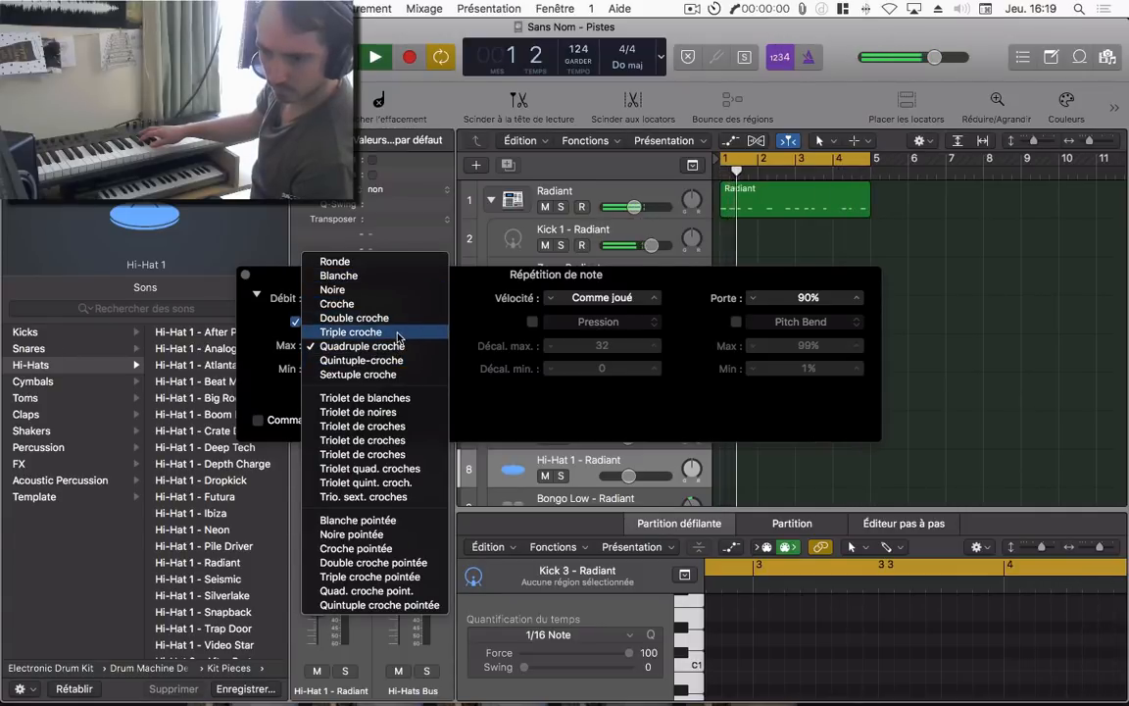
click(371, 445)
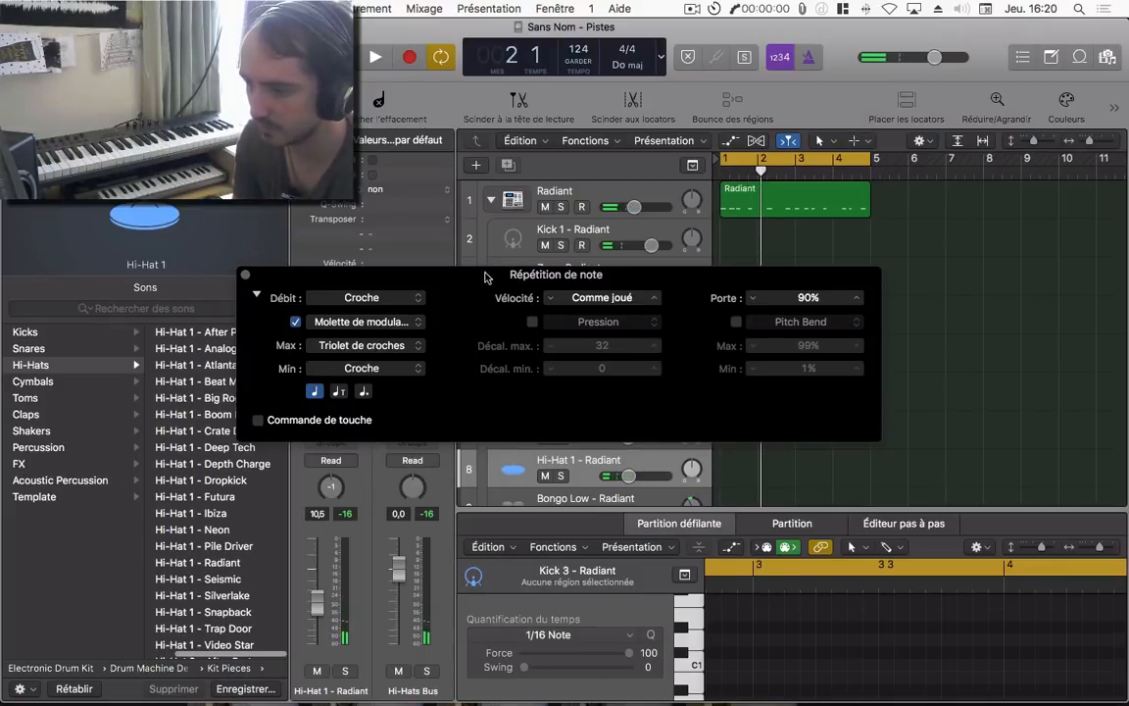
- Record a hi-hat pattern over bars 1 to 4 on the Hi-Hat 1 track, and close the piano roll
drag(484, 278, 285, 68)
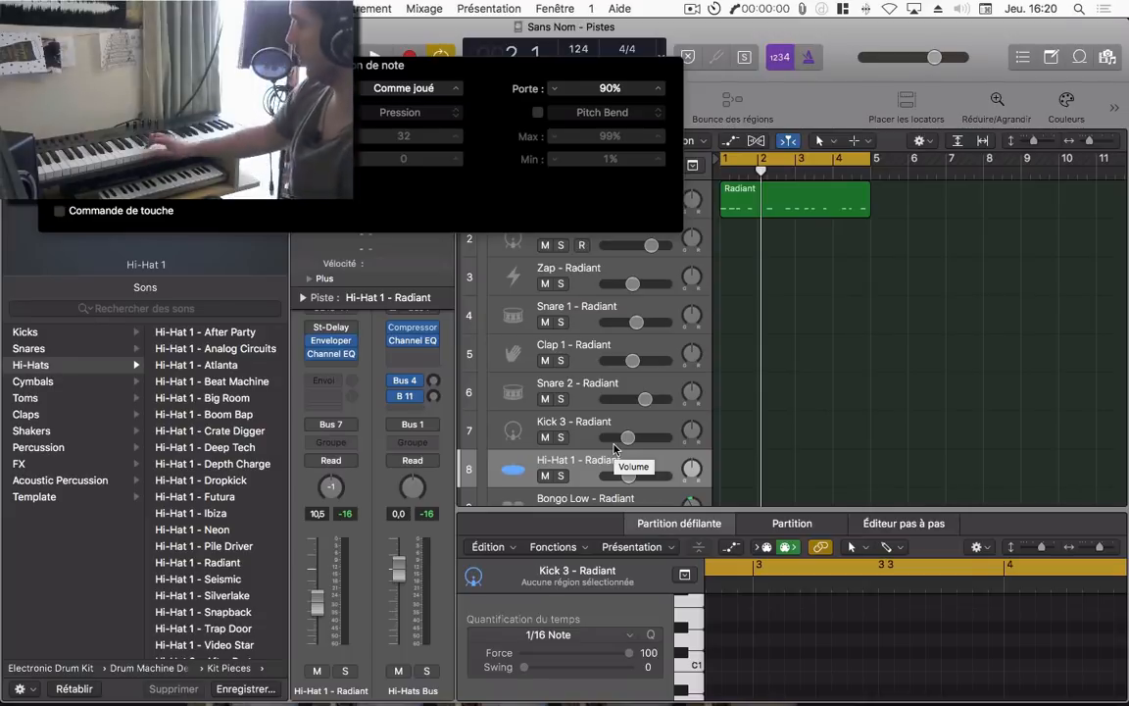
key(r)
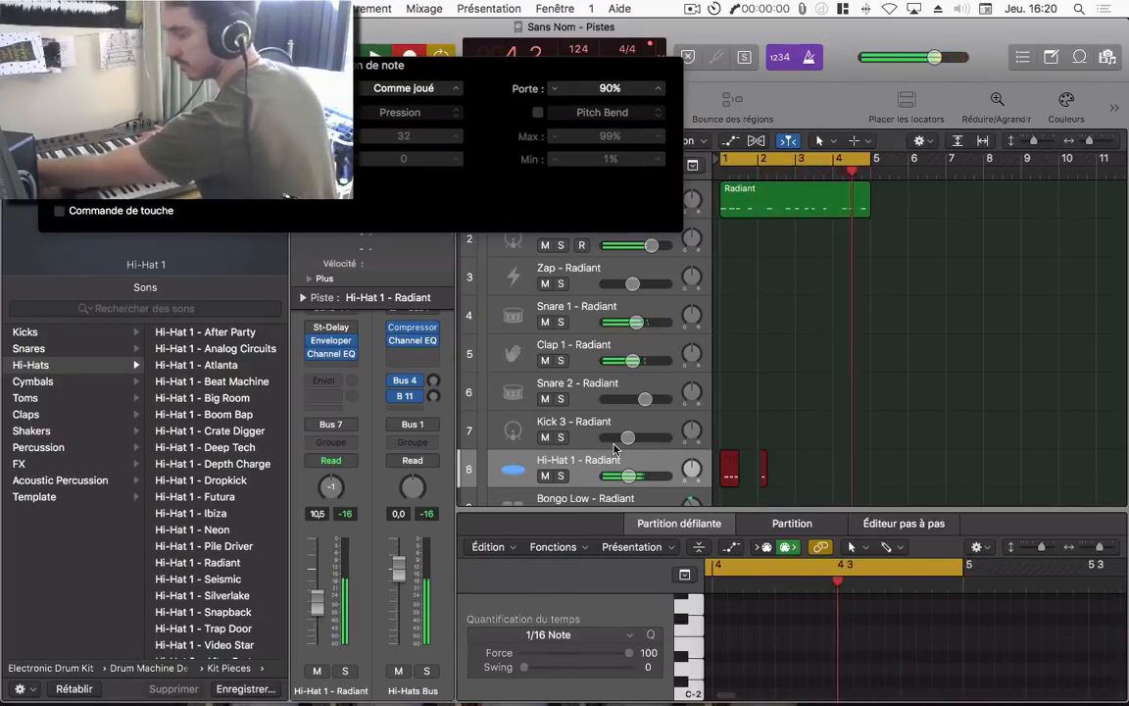
key(space)
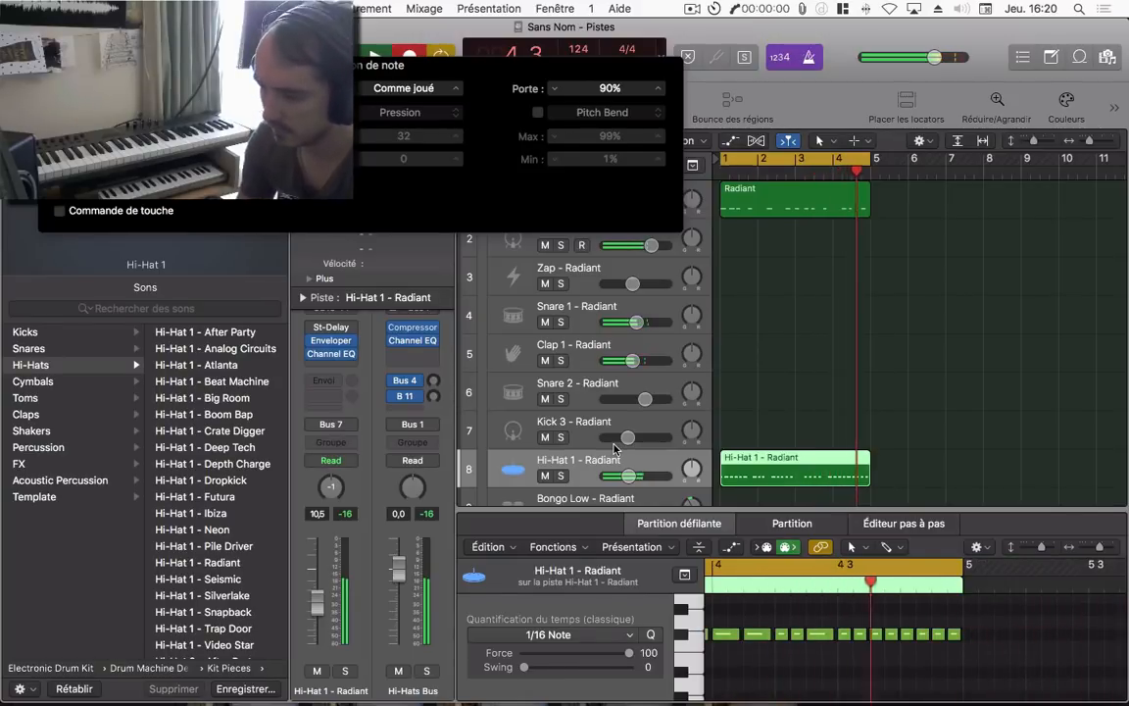
double_click(769, 459)
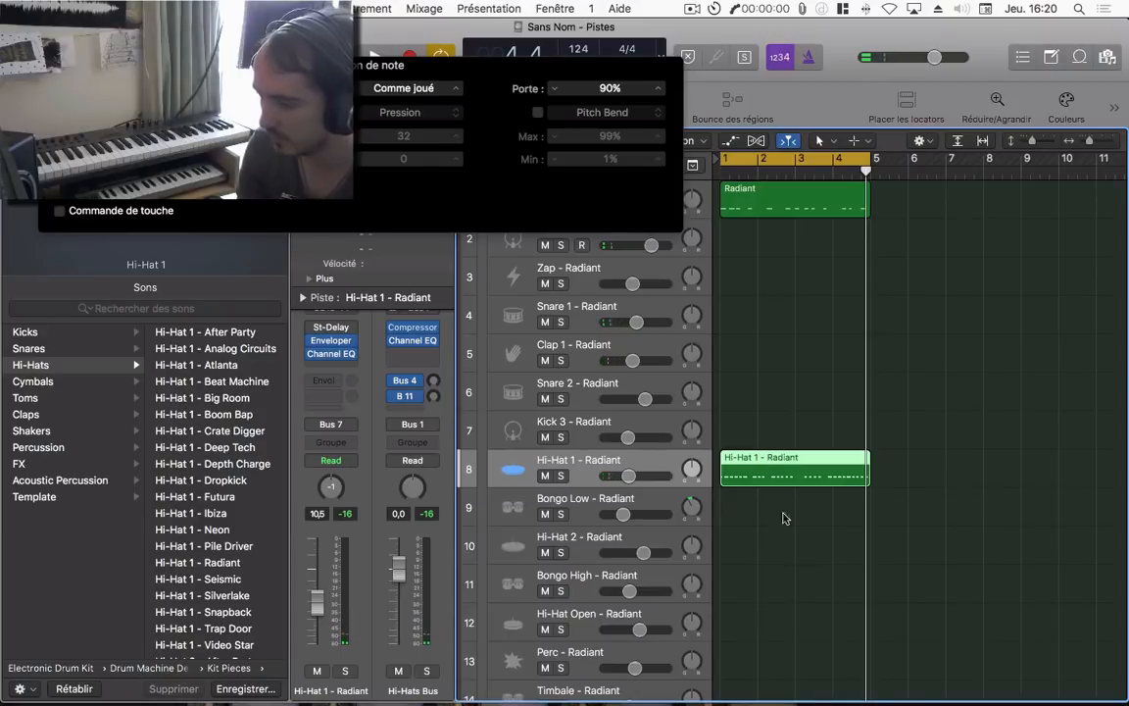
- Play the loop, lower the Hi-Hat 1 track volume to -12.4 dB and close the Note Repeat window
key(space)
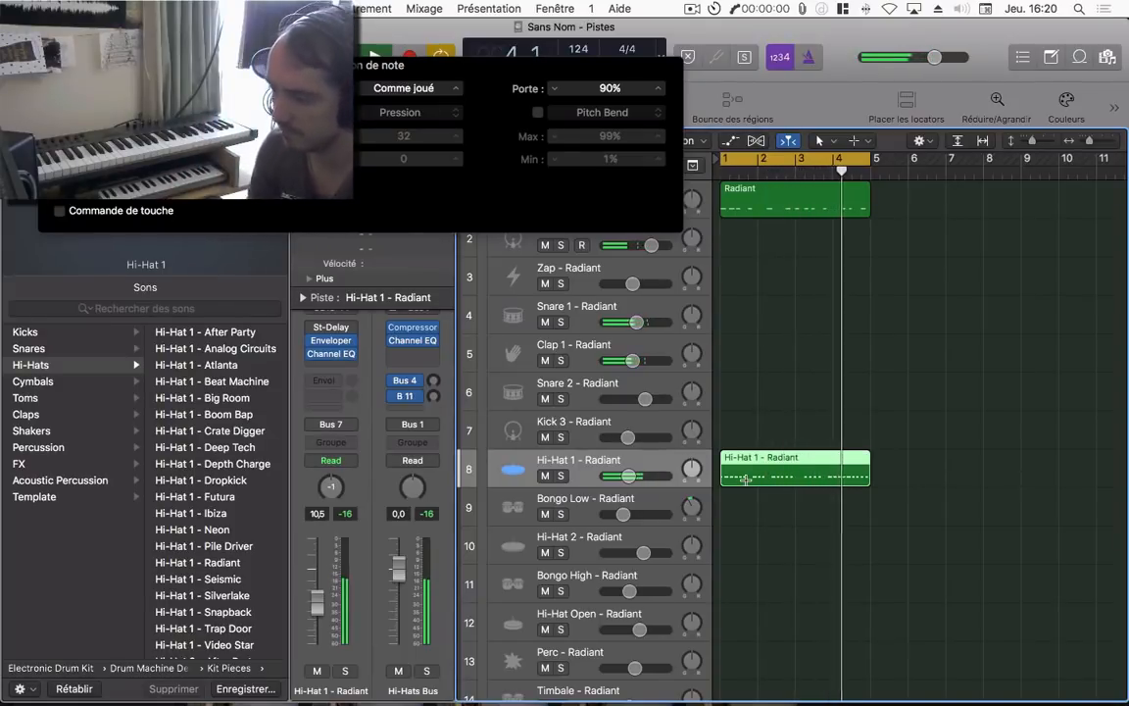
key(space)
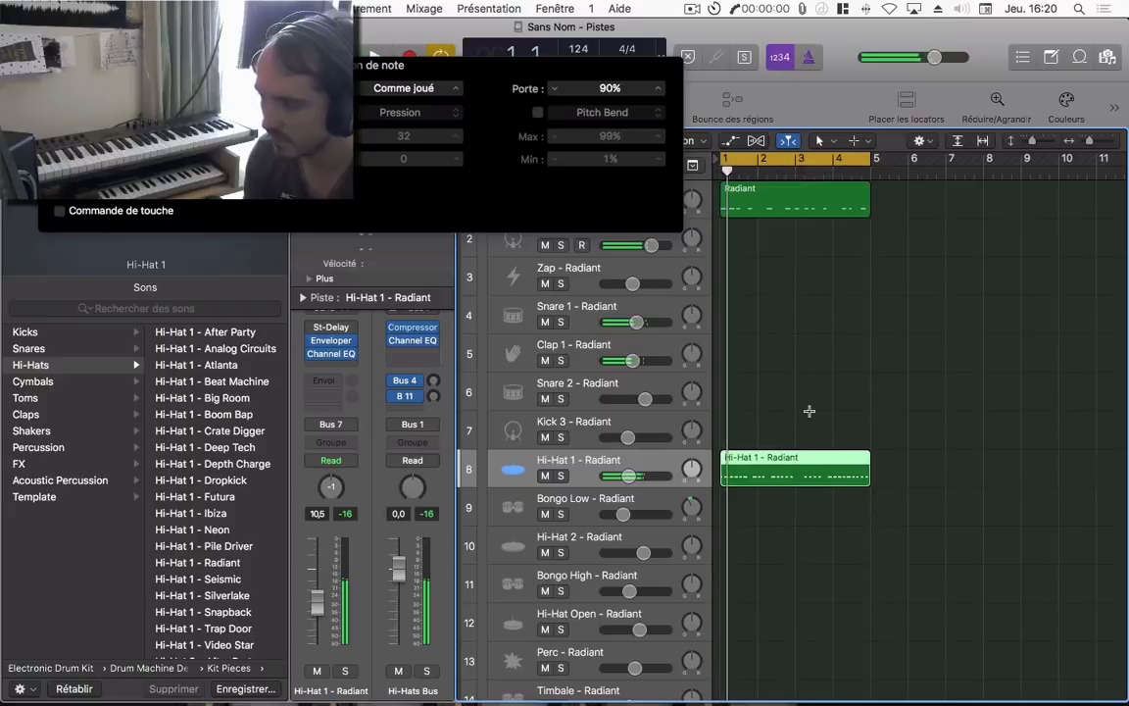
drag(628, 476, 624, 476)
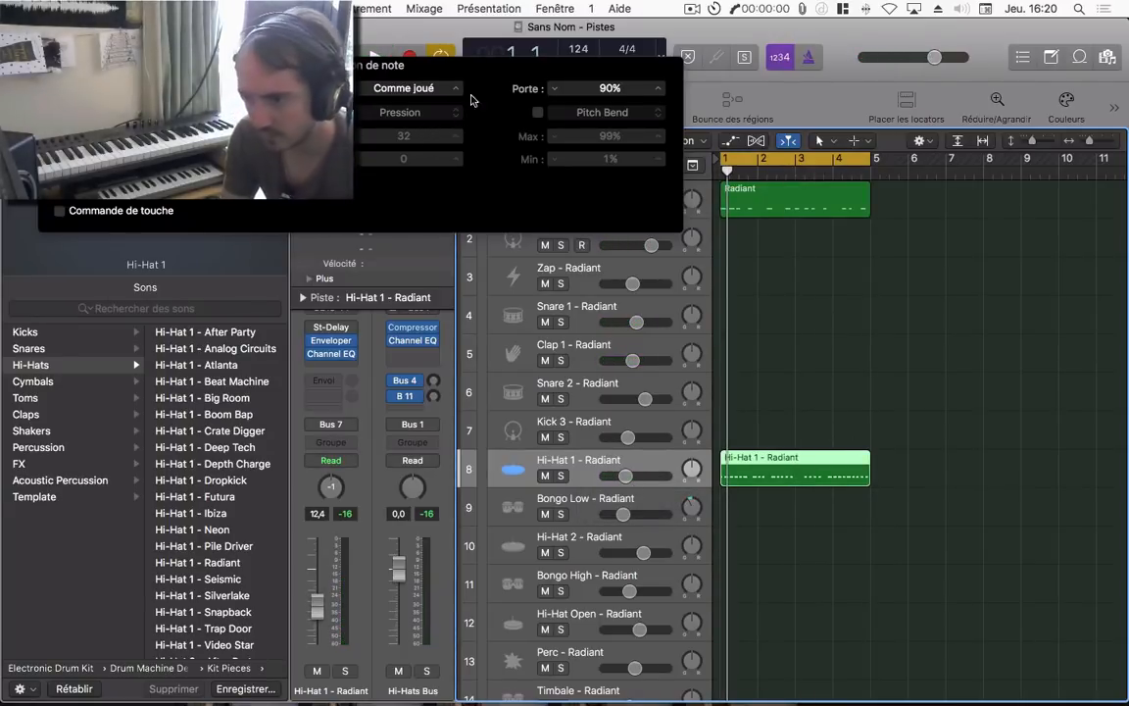
click(49, 65)
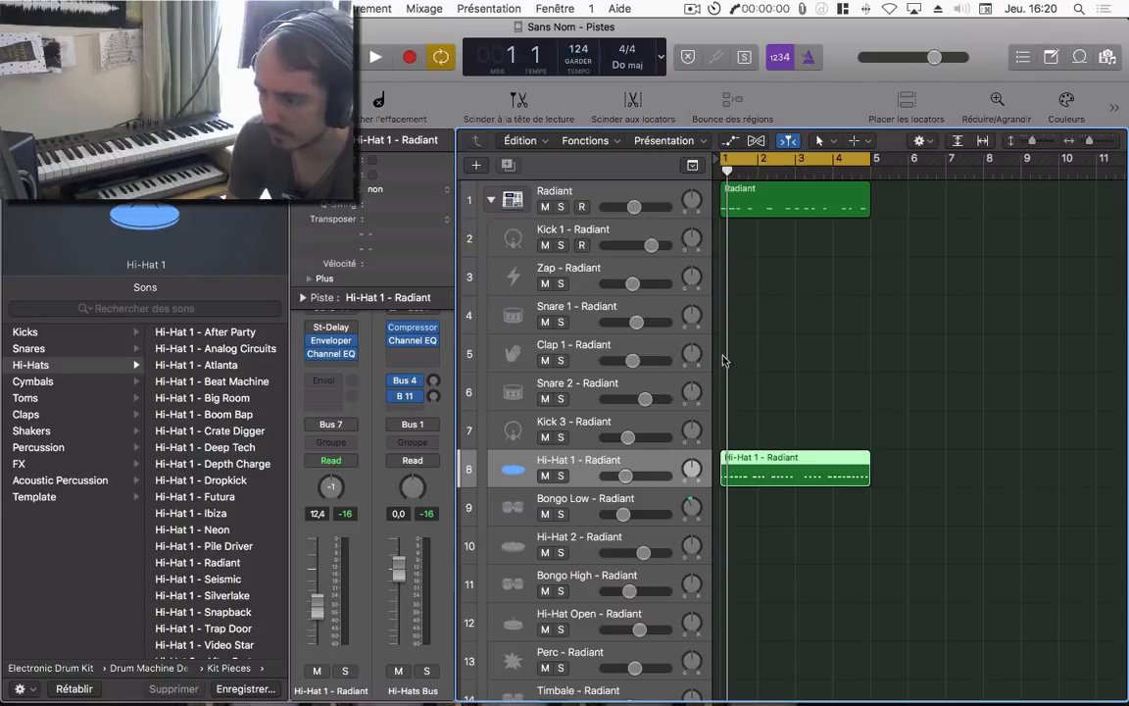
- Play the loop from bar 1 to check the balance between the drums and the hi-hat
click(756, 239)
key(space)
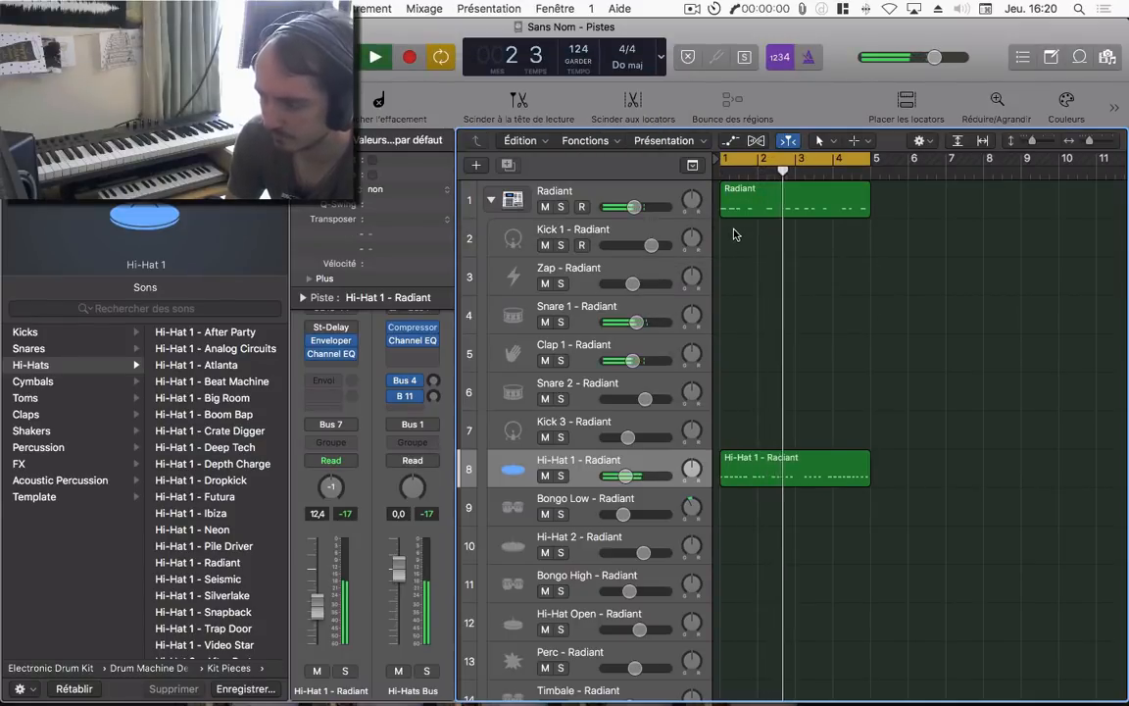
key(Return)
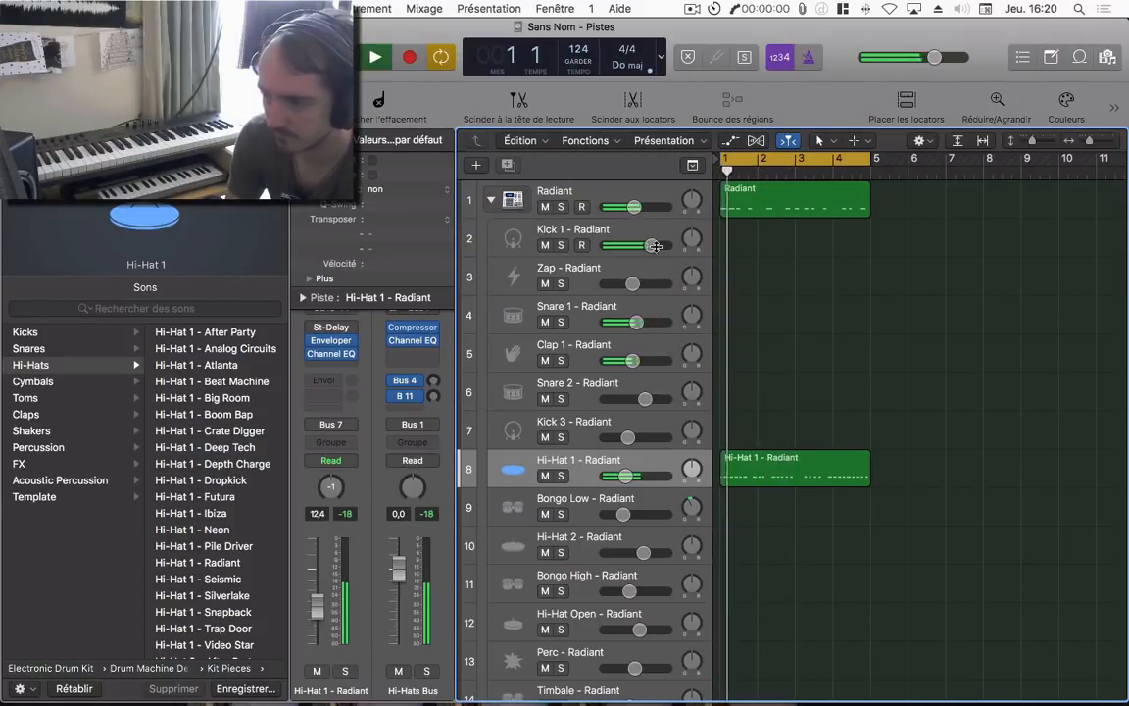
click(490, 199)
click(490, 199)
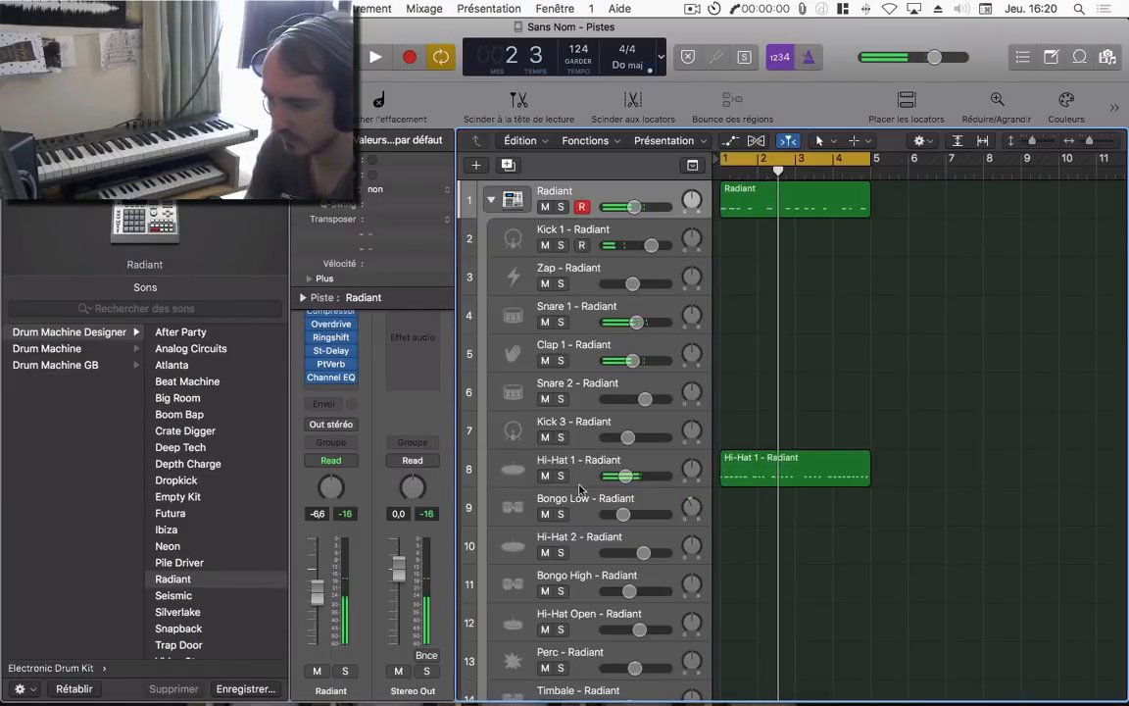
- Select the Bongo High track, restart playback and collapse the region parameters to reveal its full channel strip
scroll(580, 489, down, 5)
click(588, 479)
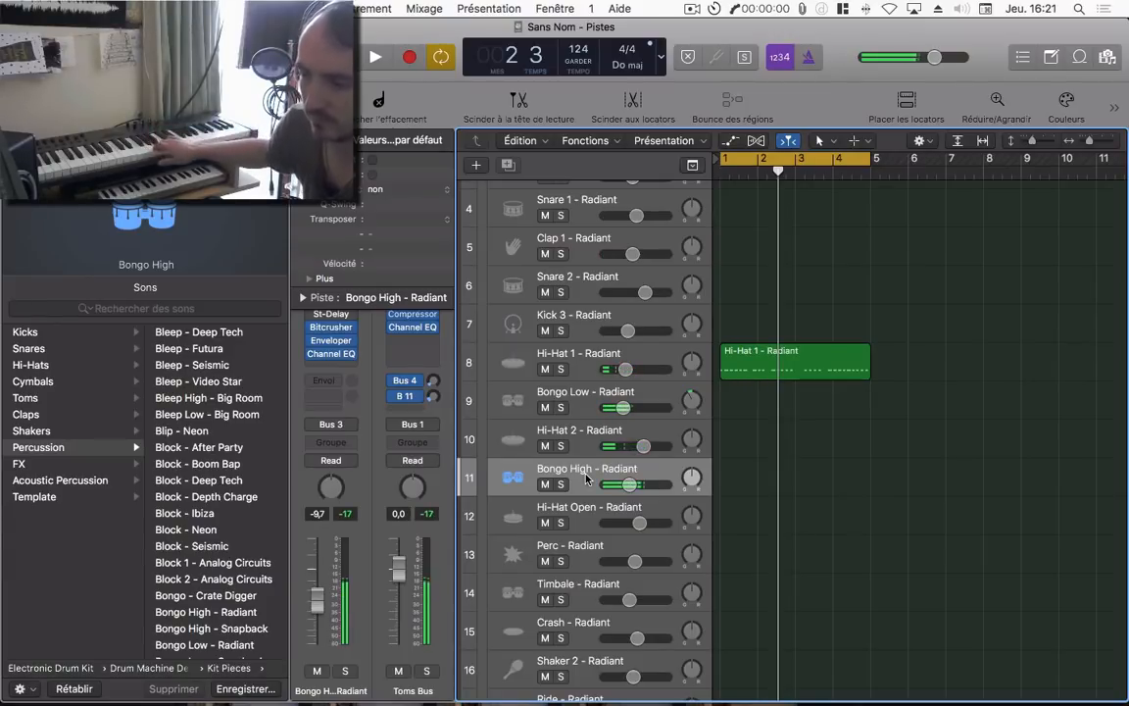
key(space)
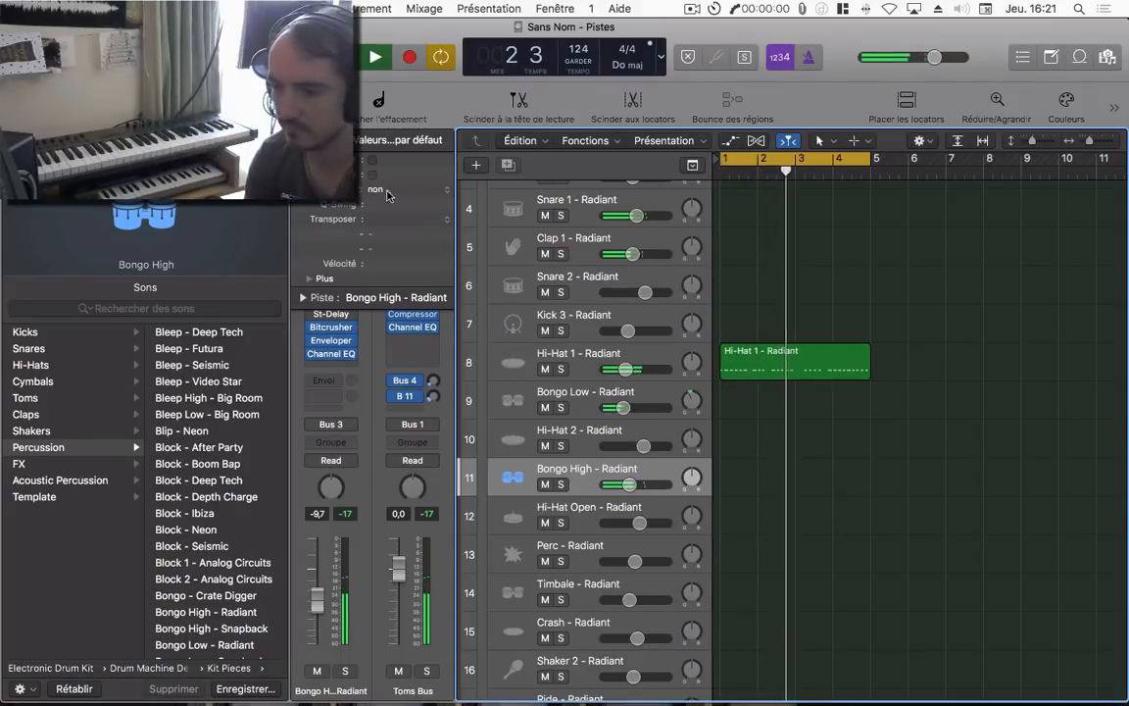
click(302, 140)
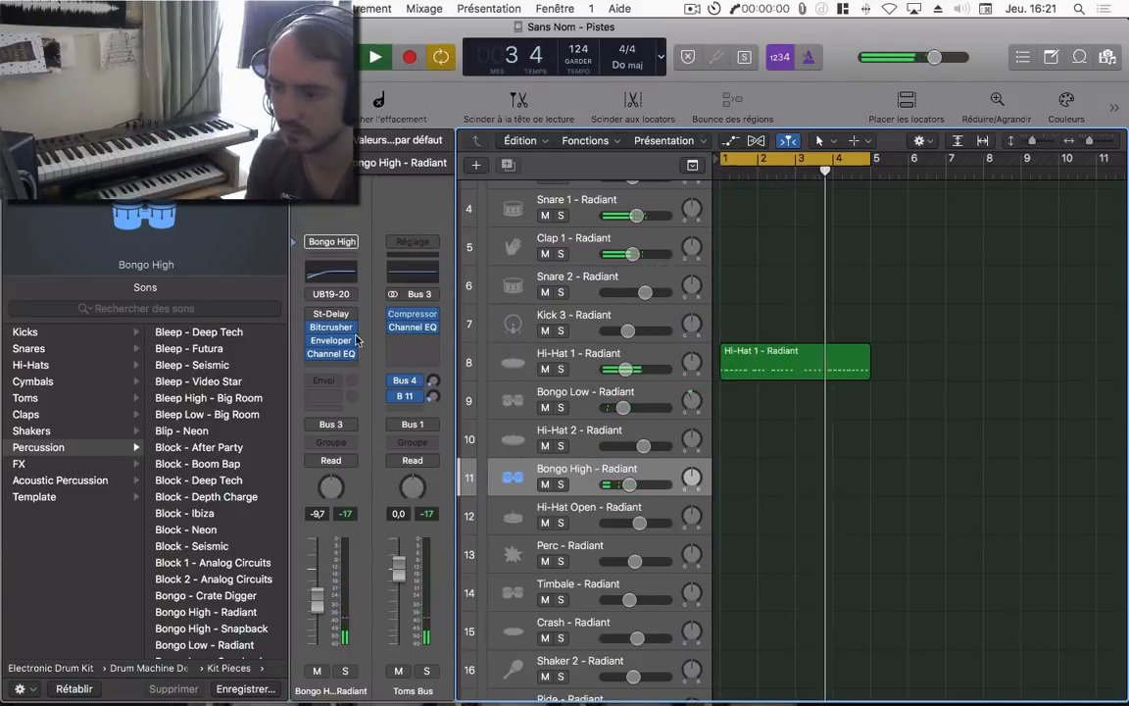
- Open Drum Machine Designer for the Radiant track and turn the Bongo Low pad's Pitch down to its minimum
scroll(588, 225, up, 3)
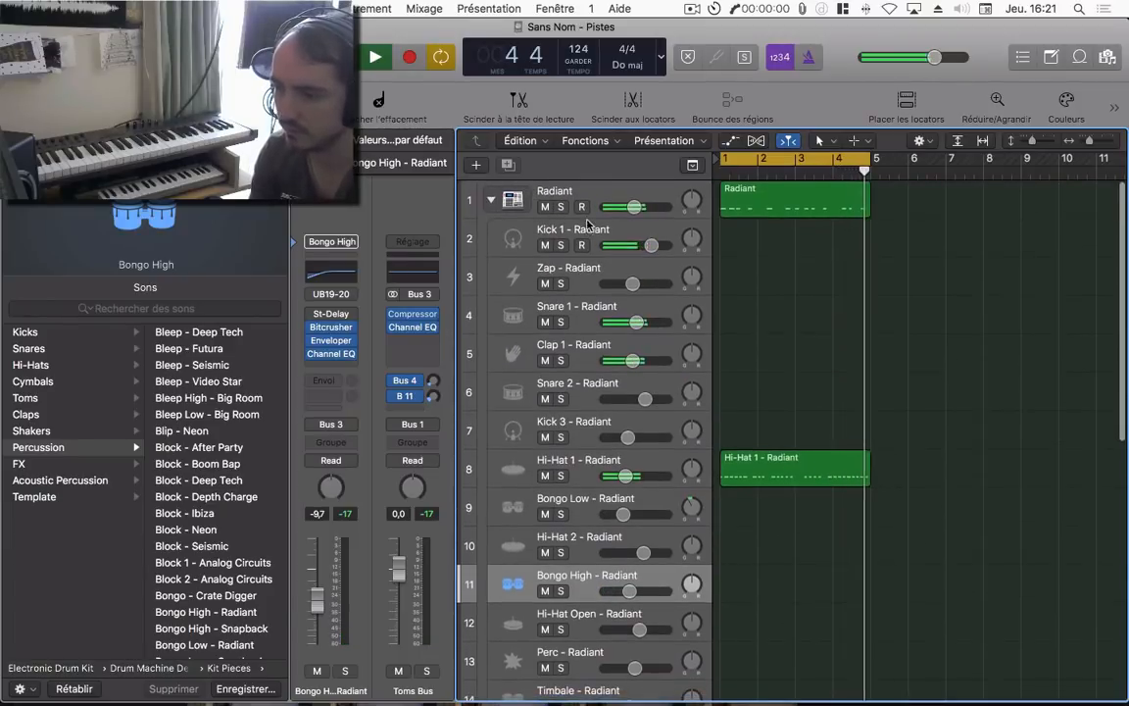
click(593, 196)
click(335, 282)
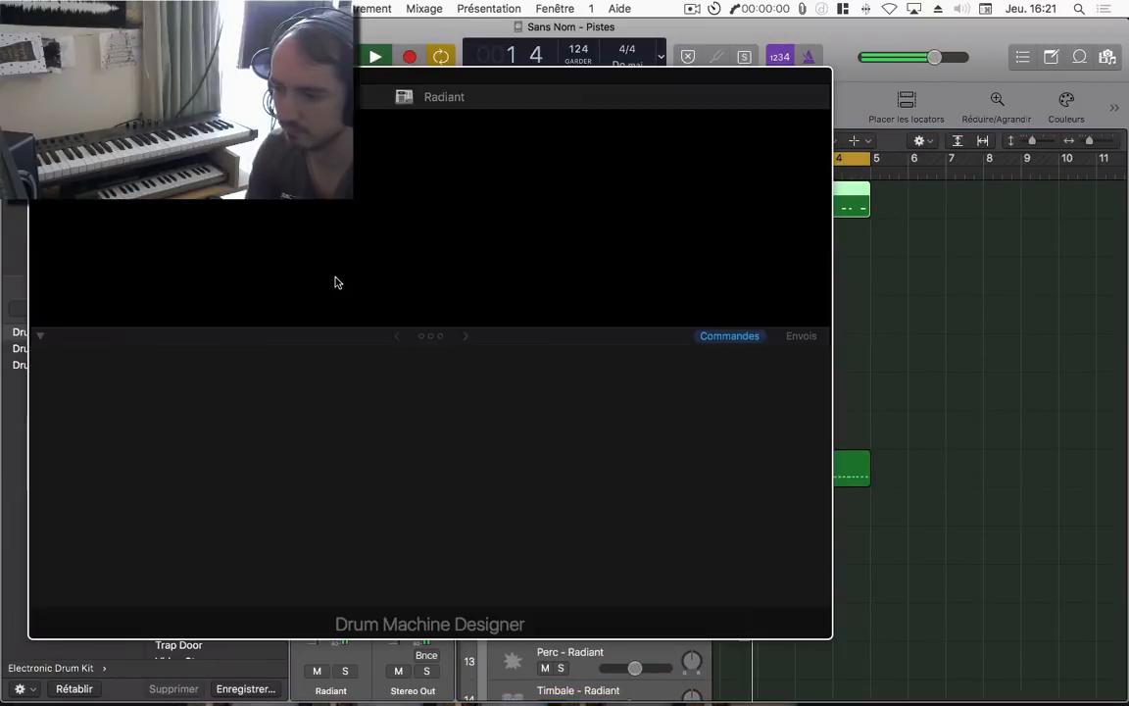
click(335, 282)
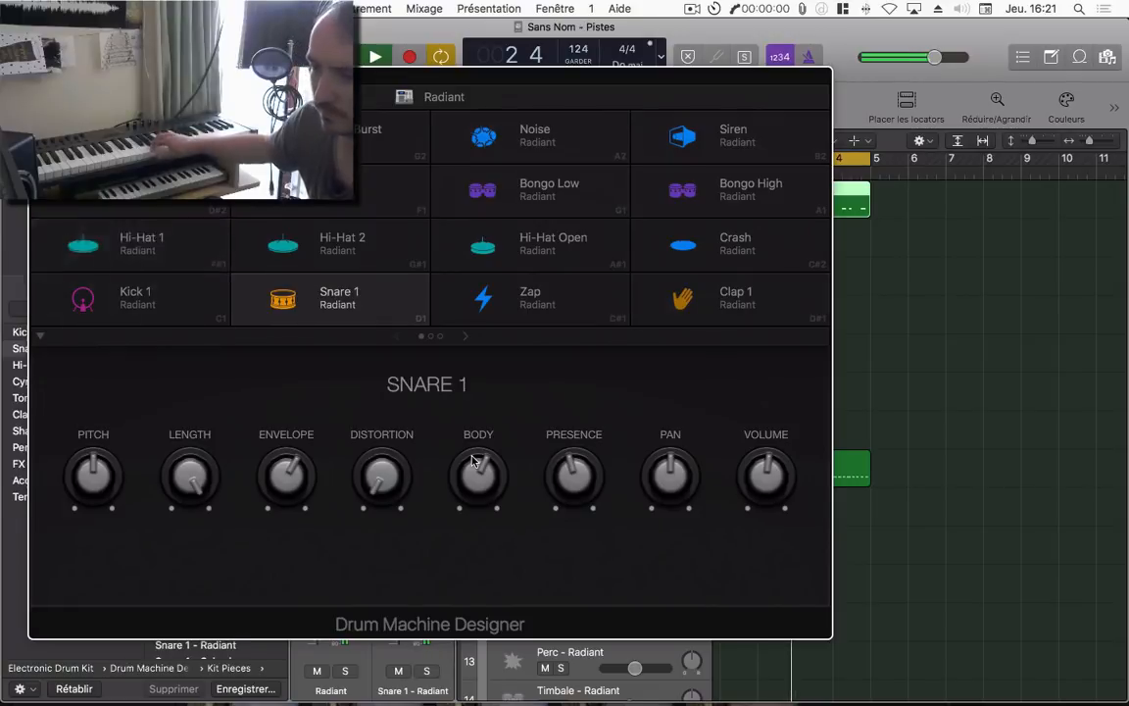
click(539, 193)
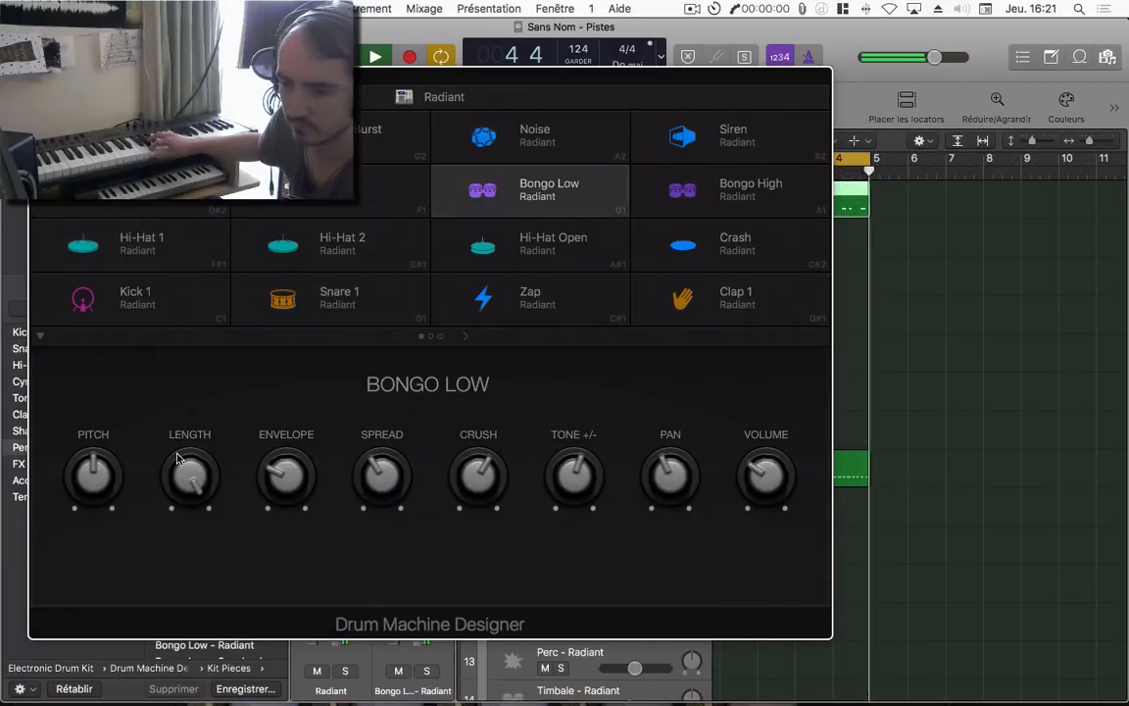
drag(93, 474, 57, 612)
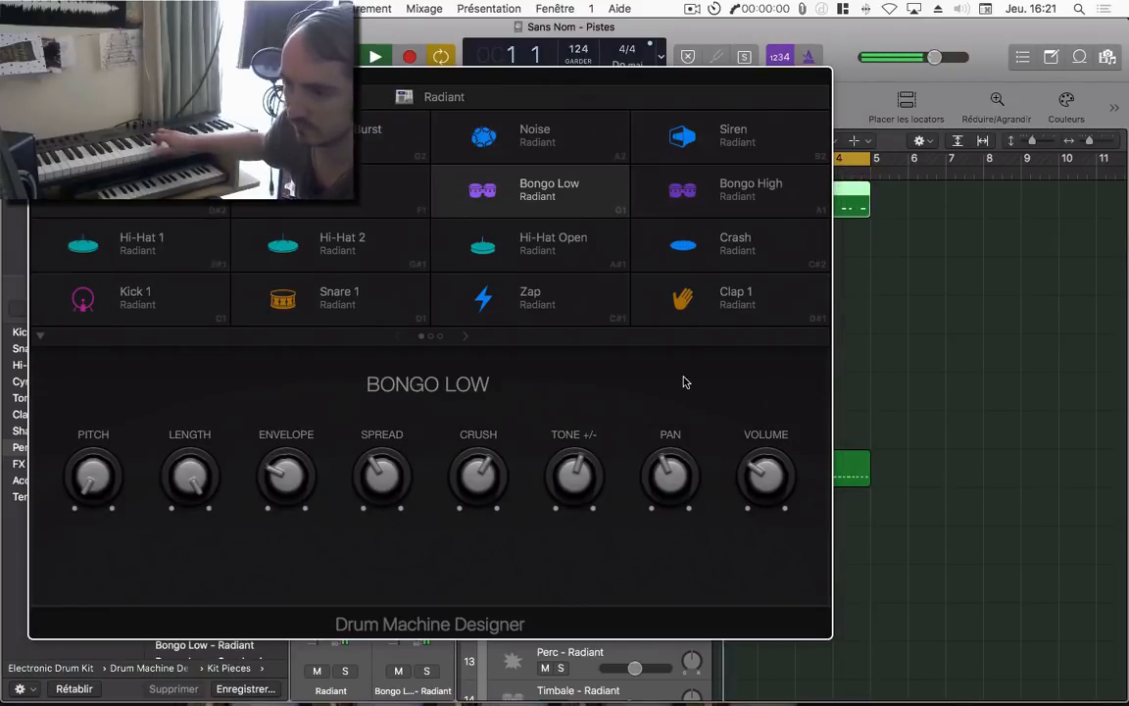
- Raise the Bongo High pad's Pitch to G4 and the Bongo Low pad's Pitch to its maximum, and close Drum Machine Designer
click(745, 201)
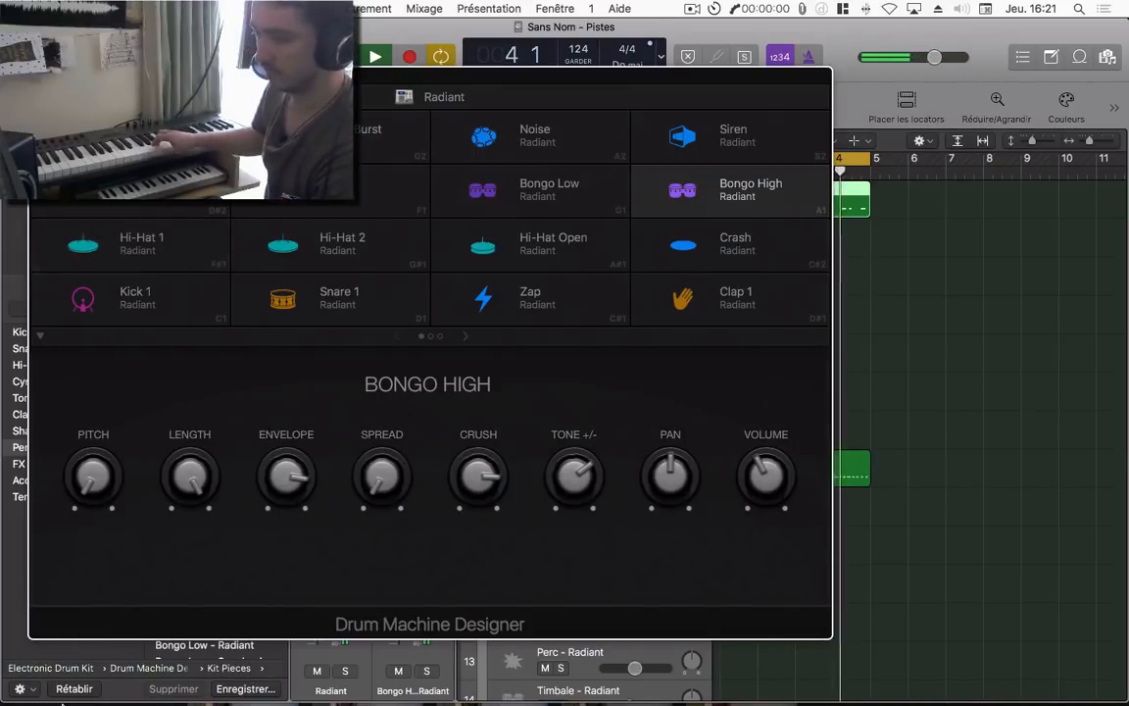
drag(86, 500, 85, 393)
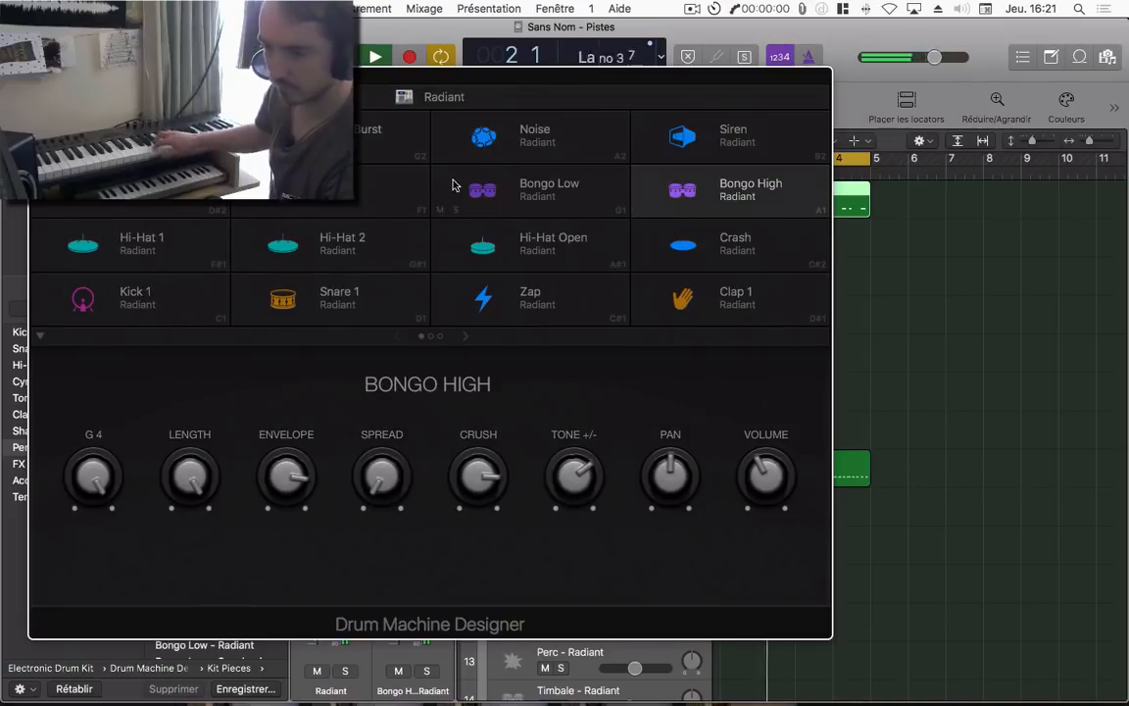
click(456, 187)
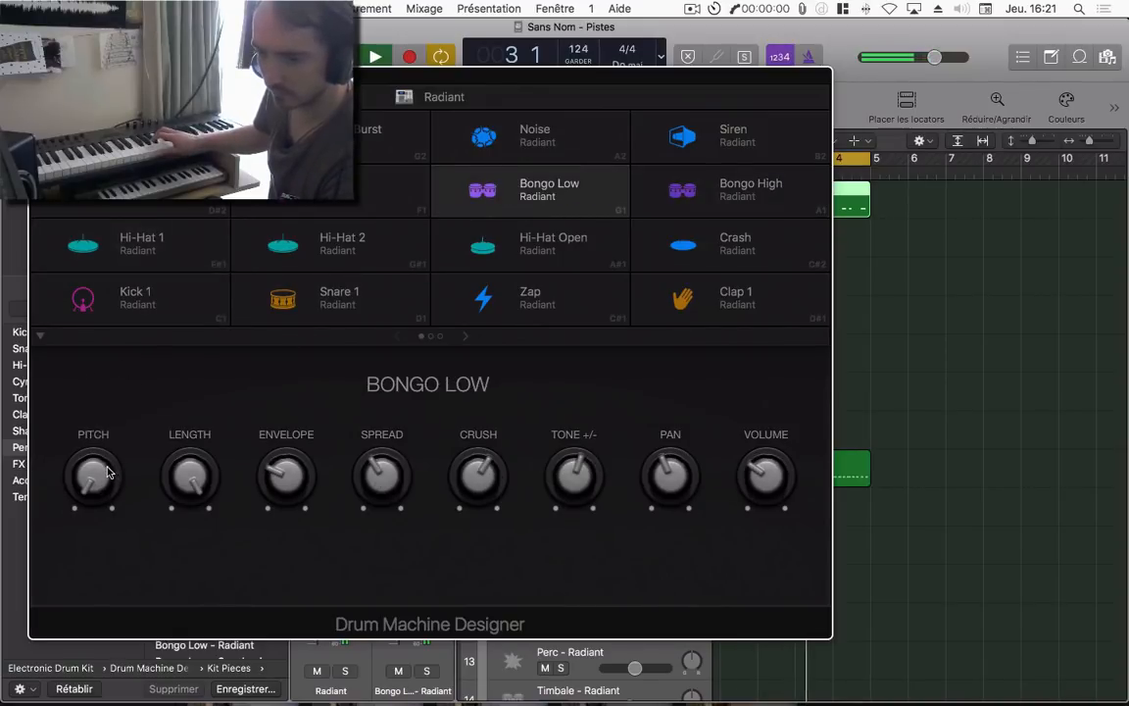
drag(101, 475, 101, 377)
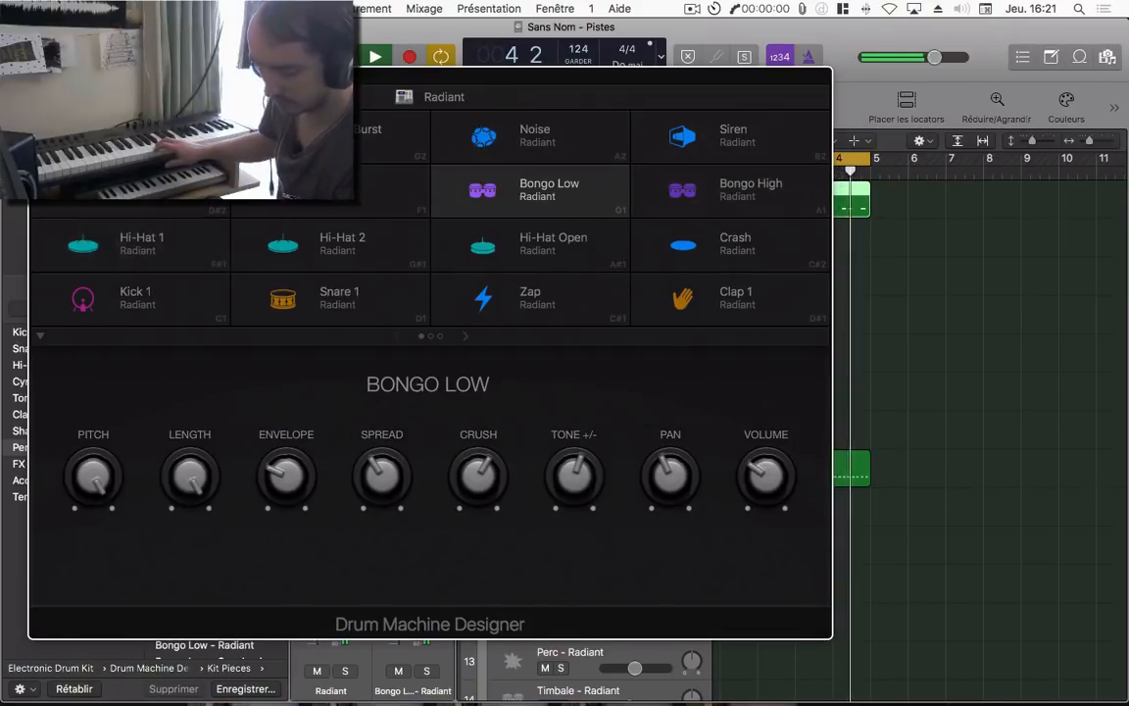
key(super+w)
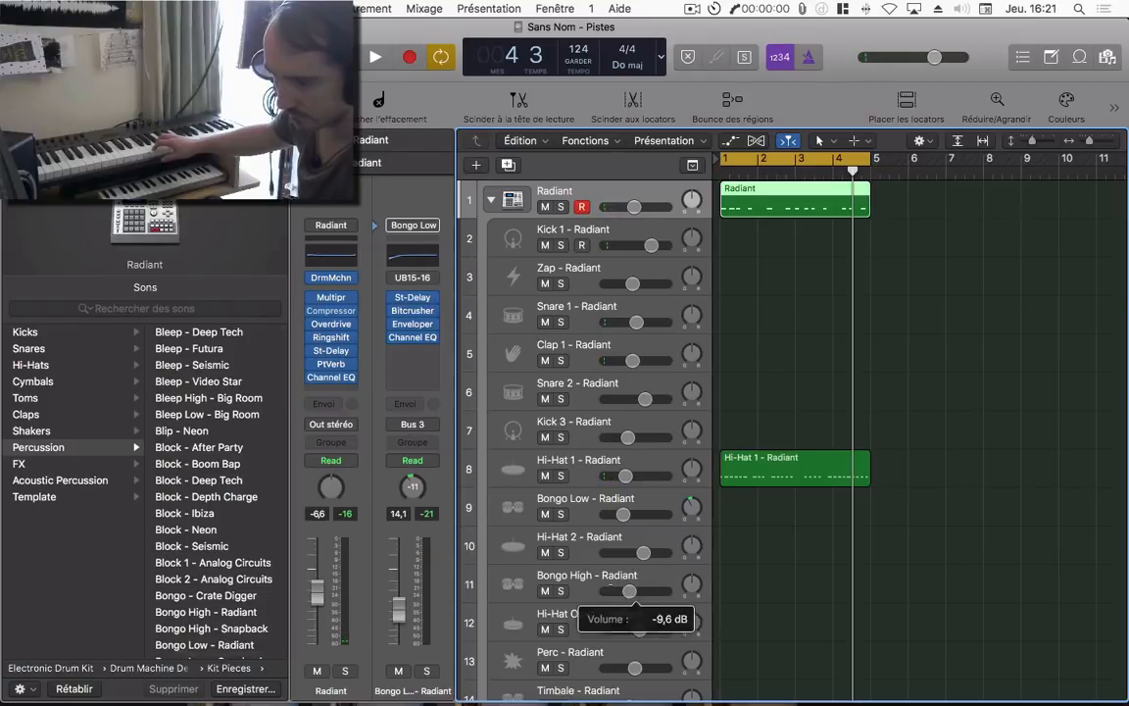
- Record a bongo pattern across the four-bar loop on the Bongo High track
click(600, 585)
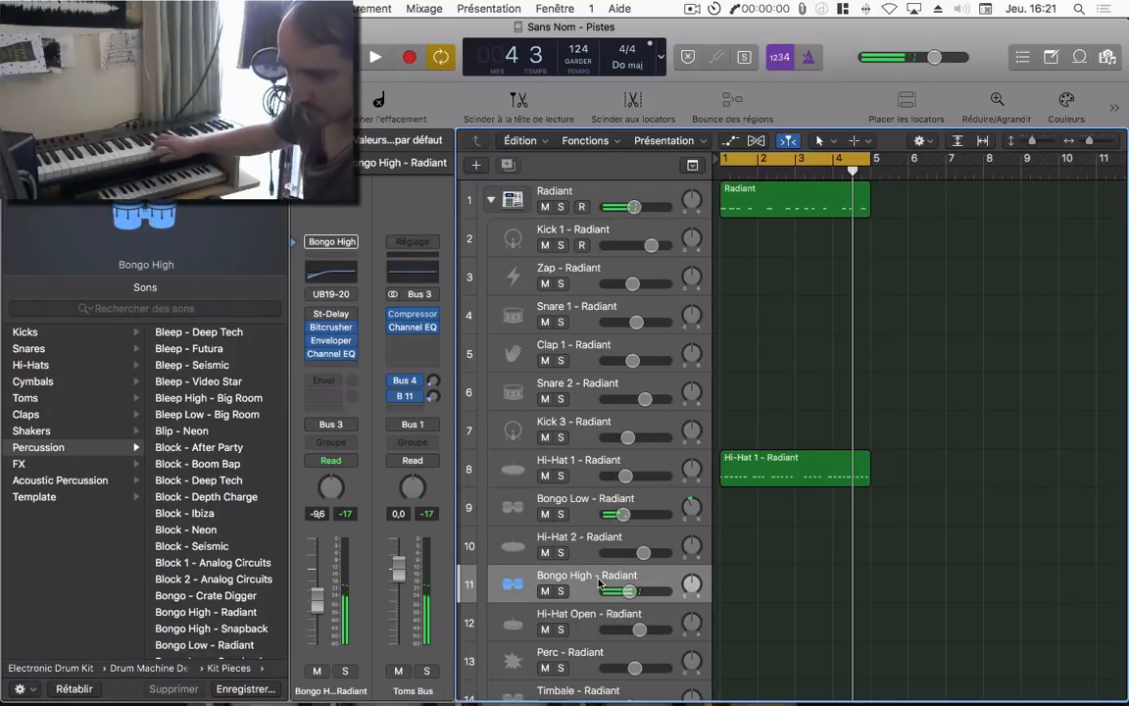
key(space)
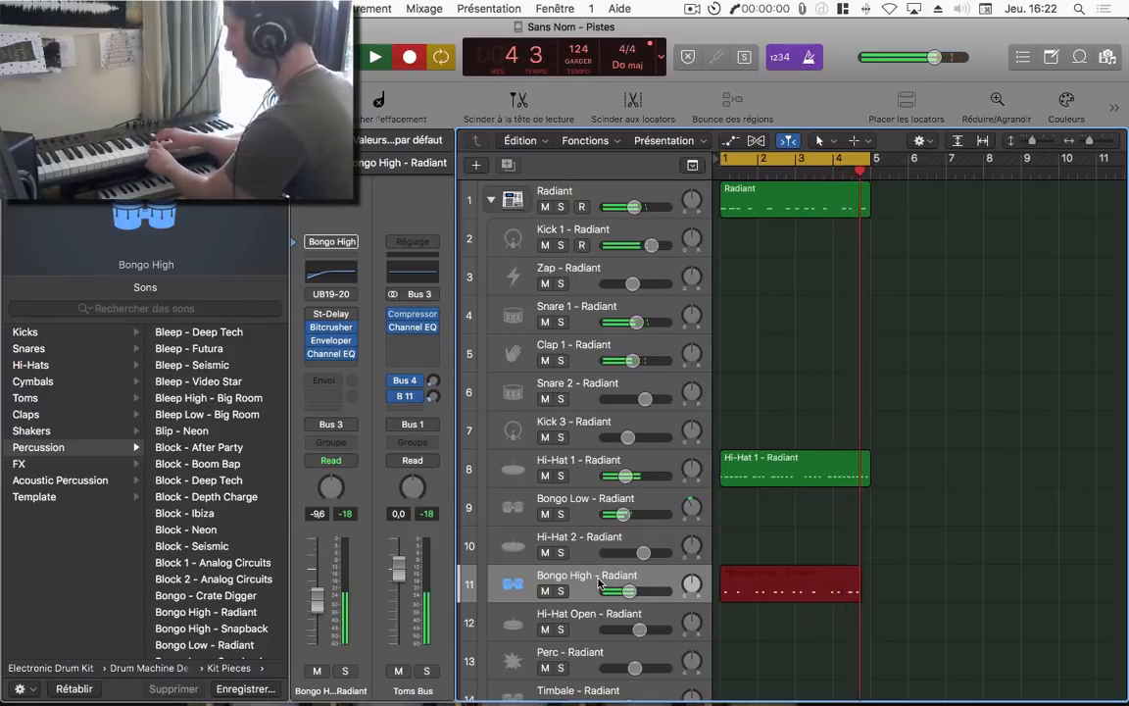
key(space)
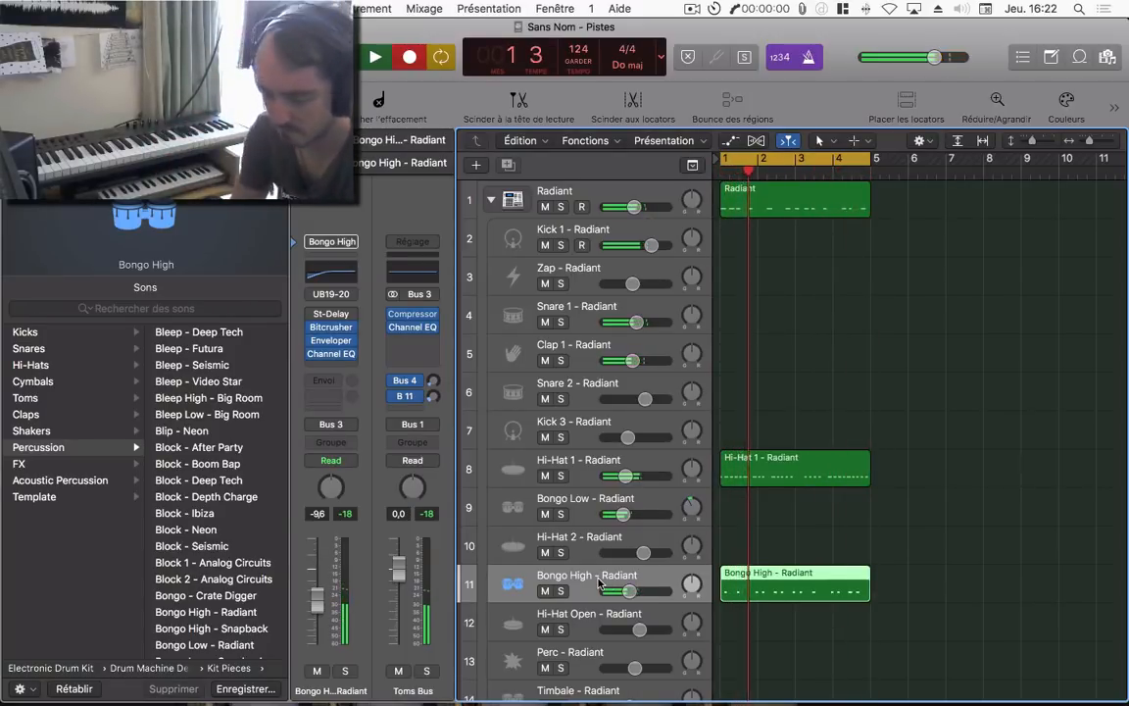
- Open the recorded Bongo High region in an enlarged piano roll, hide the library and review its notes
key(e)
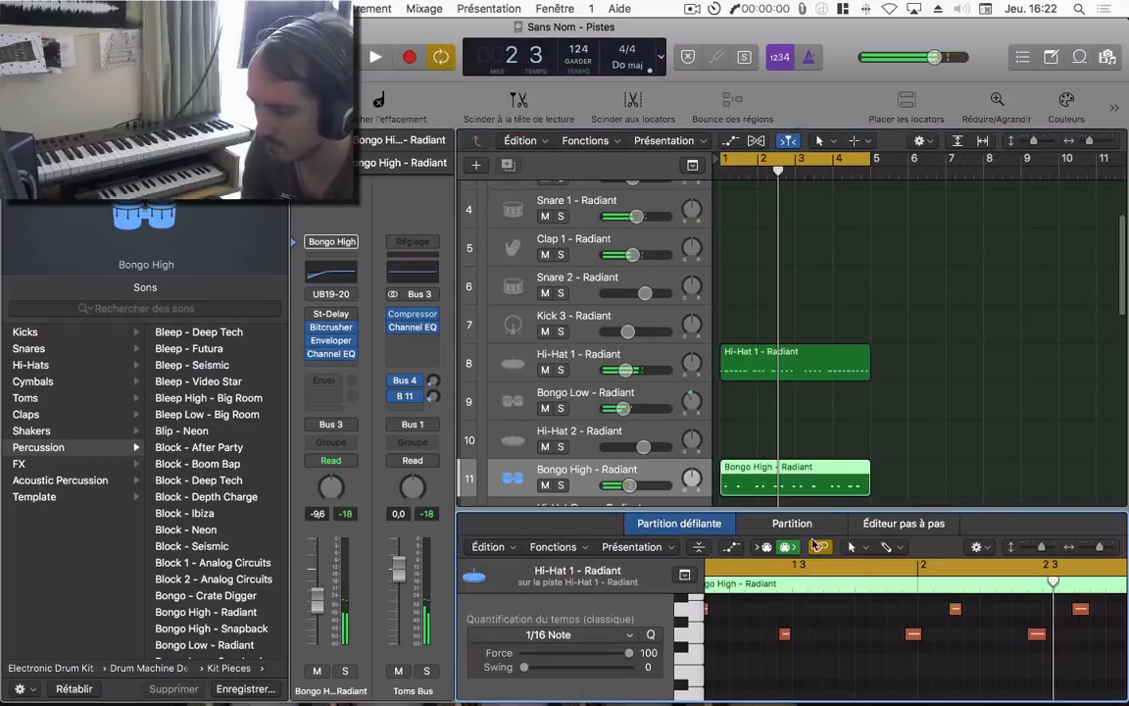
drag(826, 516, 569, 310)
key(y)
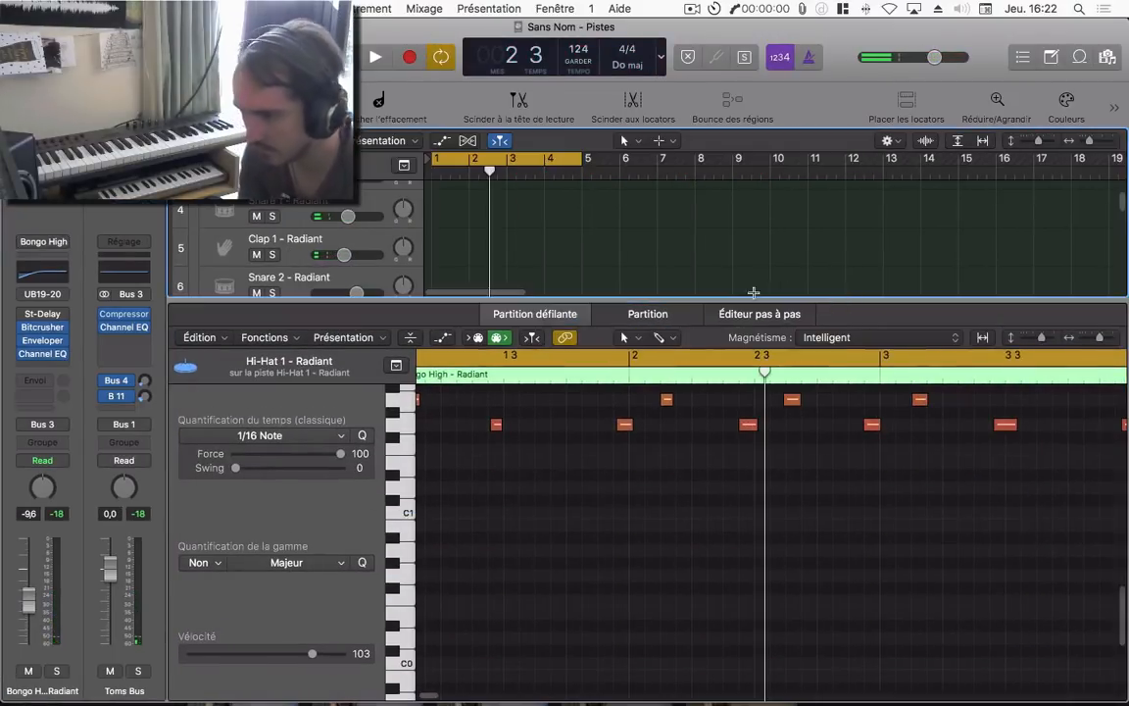
scroll(574, 449, down, 10)
scroll(530, 448, up, 10)
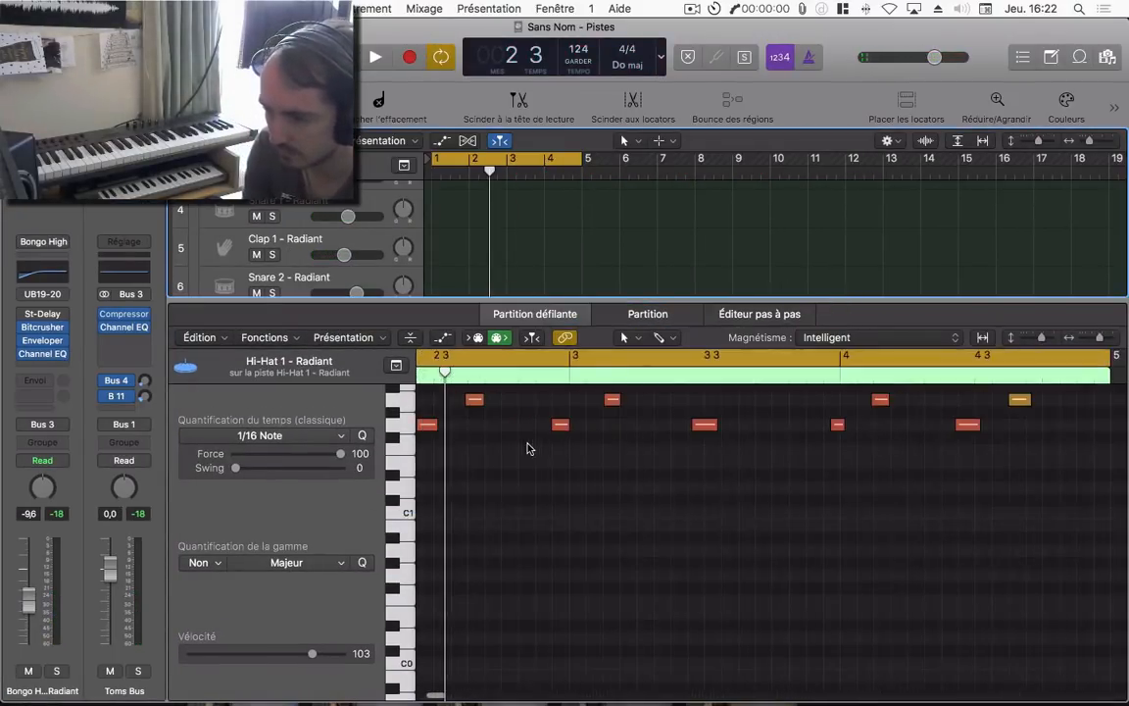
scroll(529, 448, left, 5)
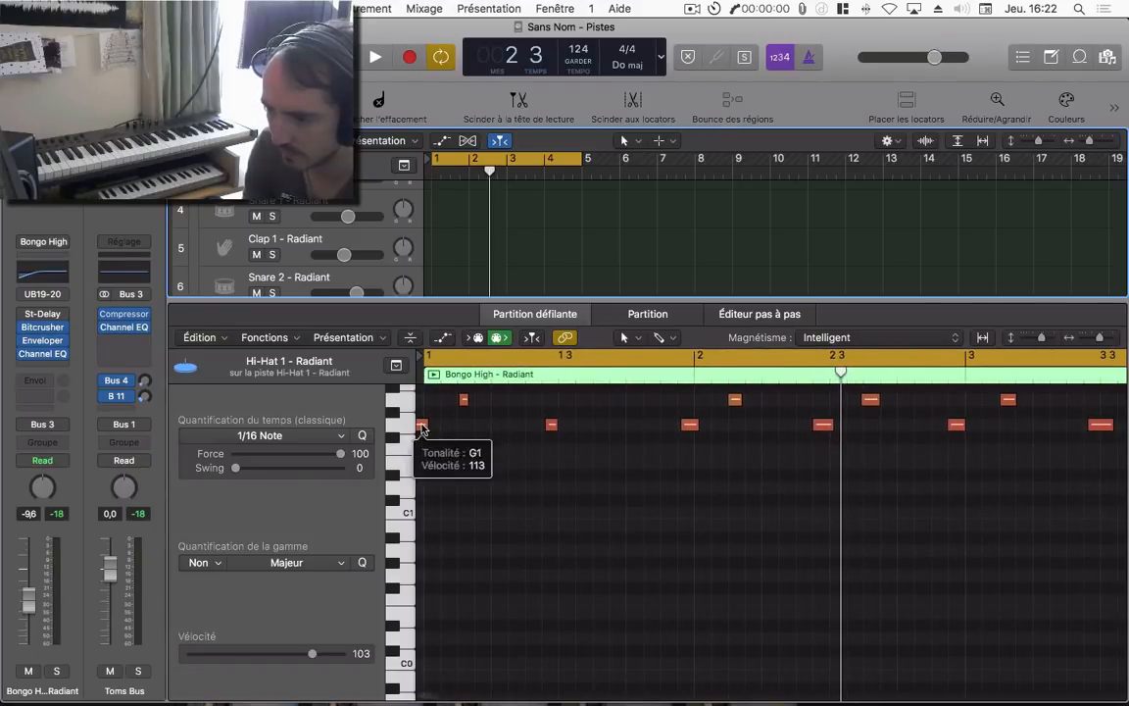
- Play the bongo part and lengthen the G1 note at bar 4 by starting it slightly earlier, checking the edit by playback
key(space)
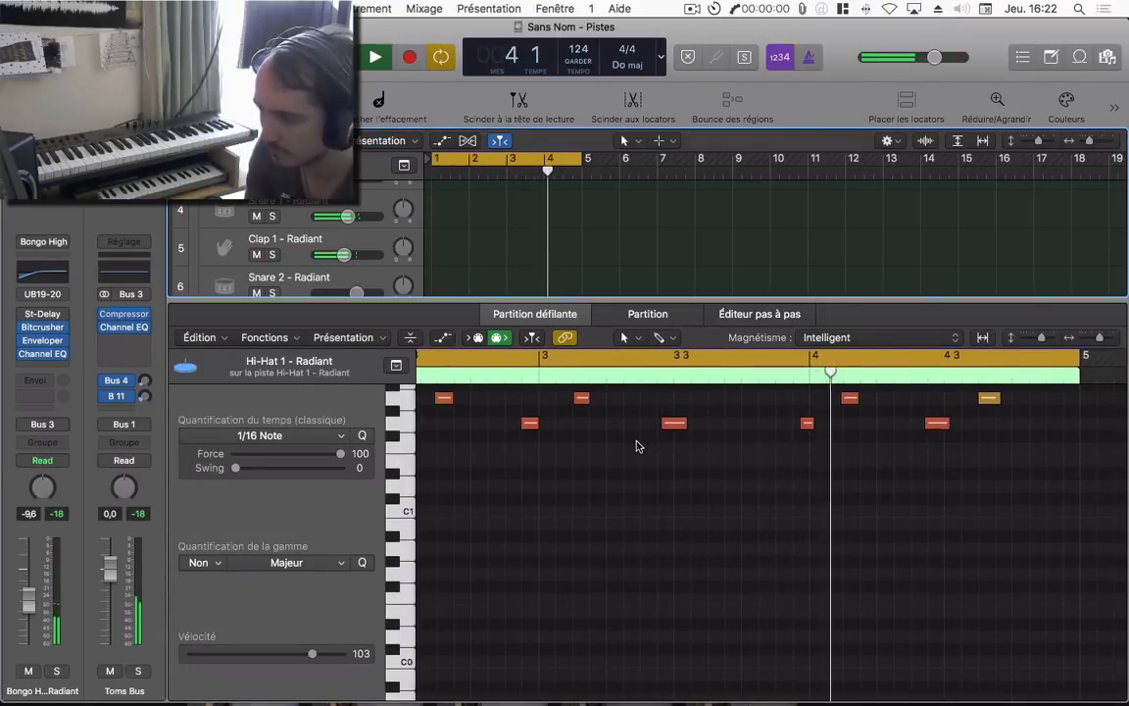
key(space)
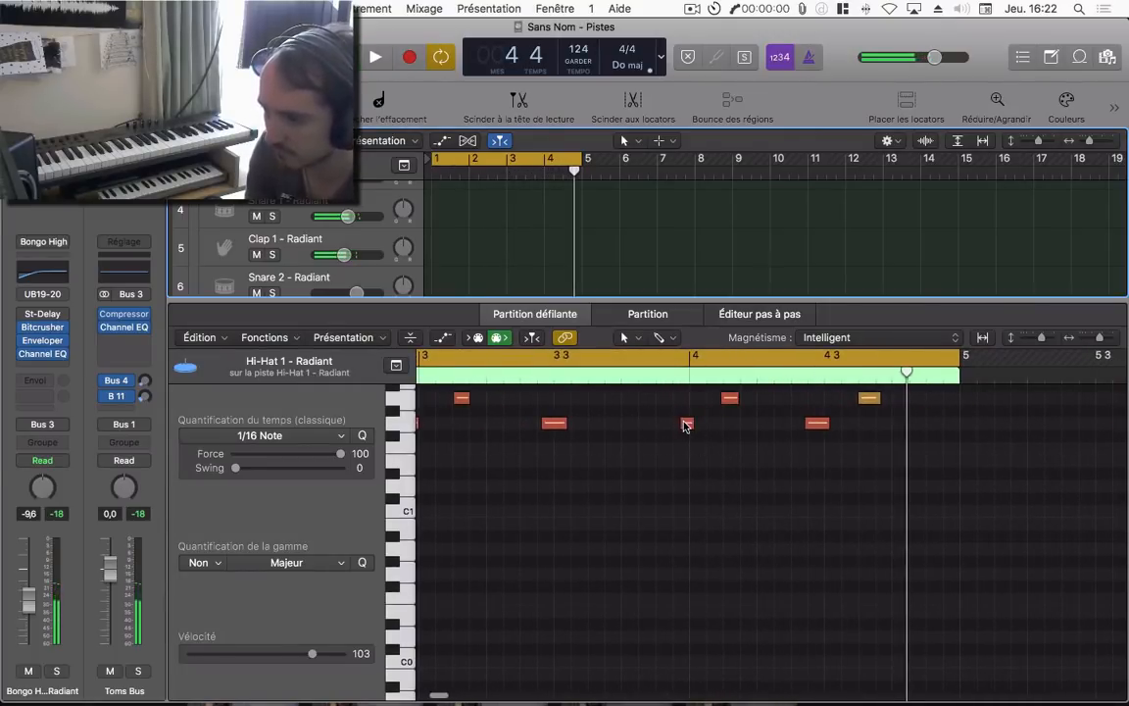
click(686, 426)
drag(683, 424, 675, 424)
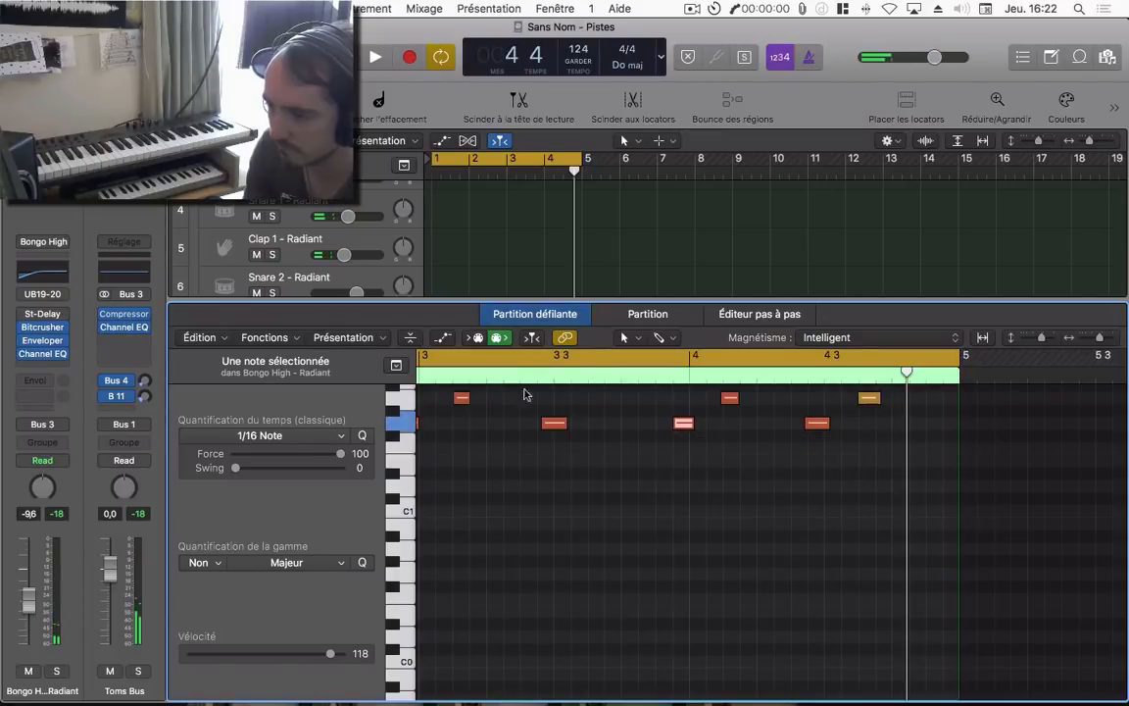
double_click(465, 382)
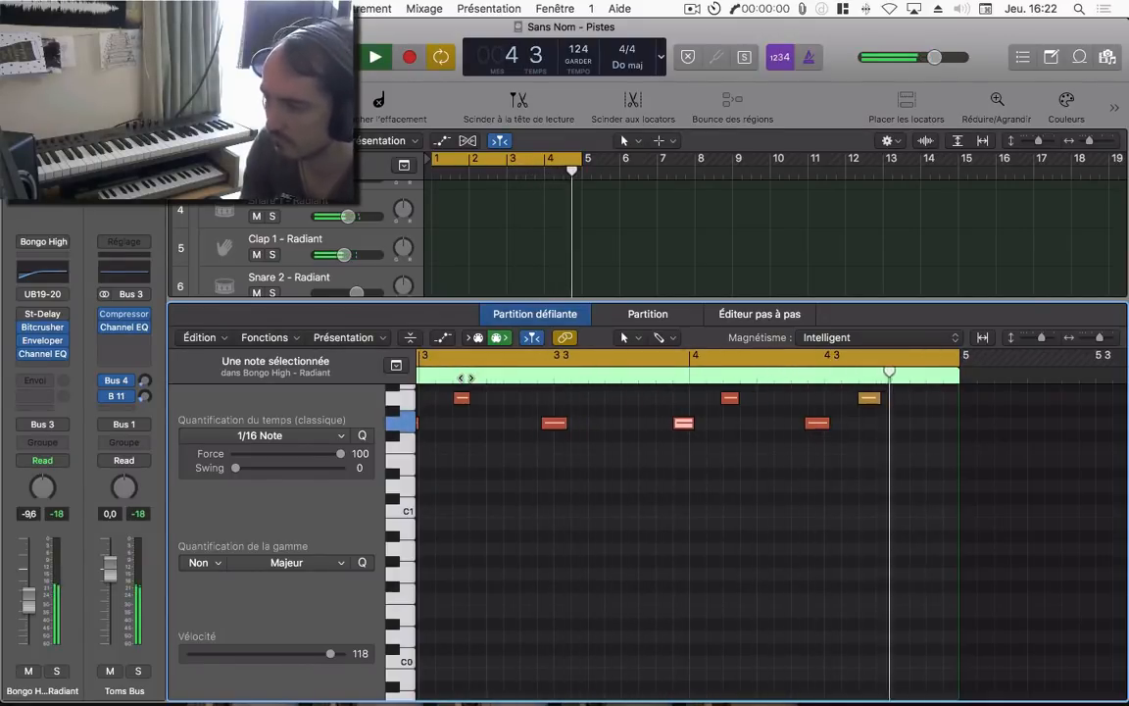
key(space)
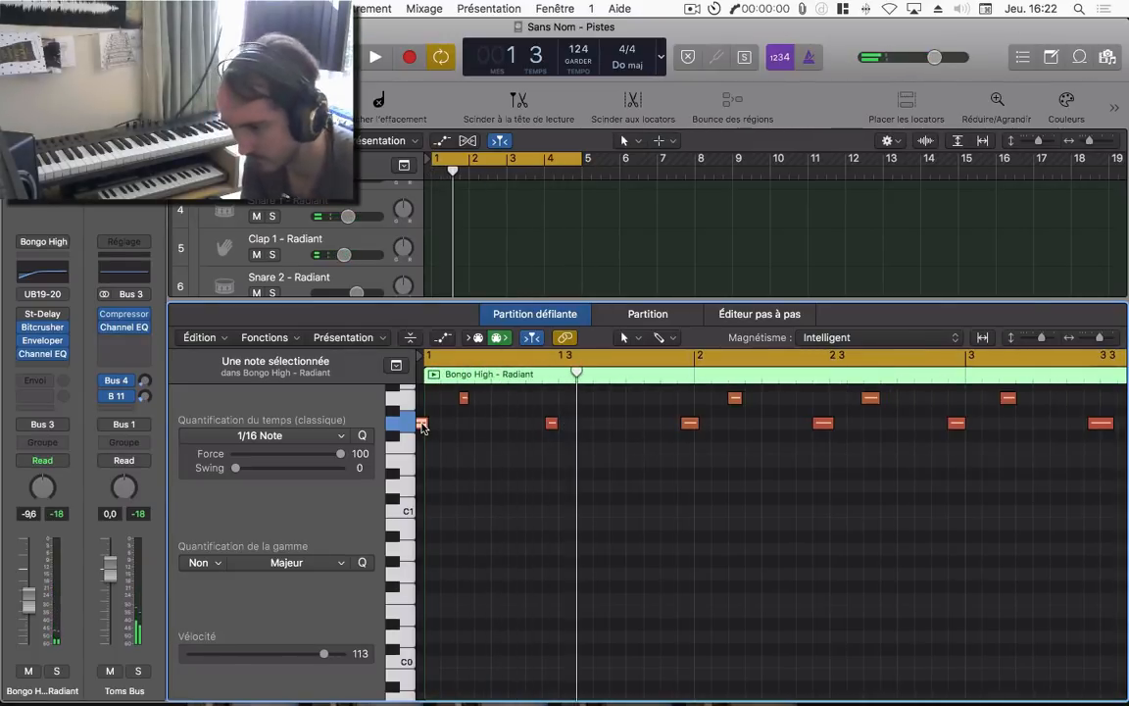
- Remove the G1 note just ahead of bar 1, copy the last G1 note to just before bar 5 and play the loop
scroll(654, 433, right, 5)
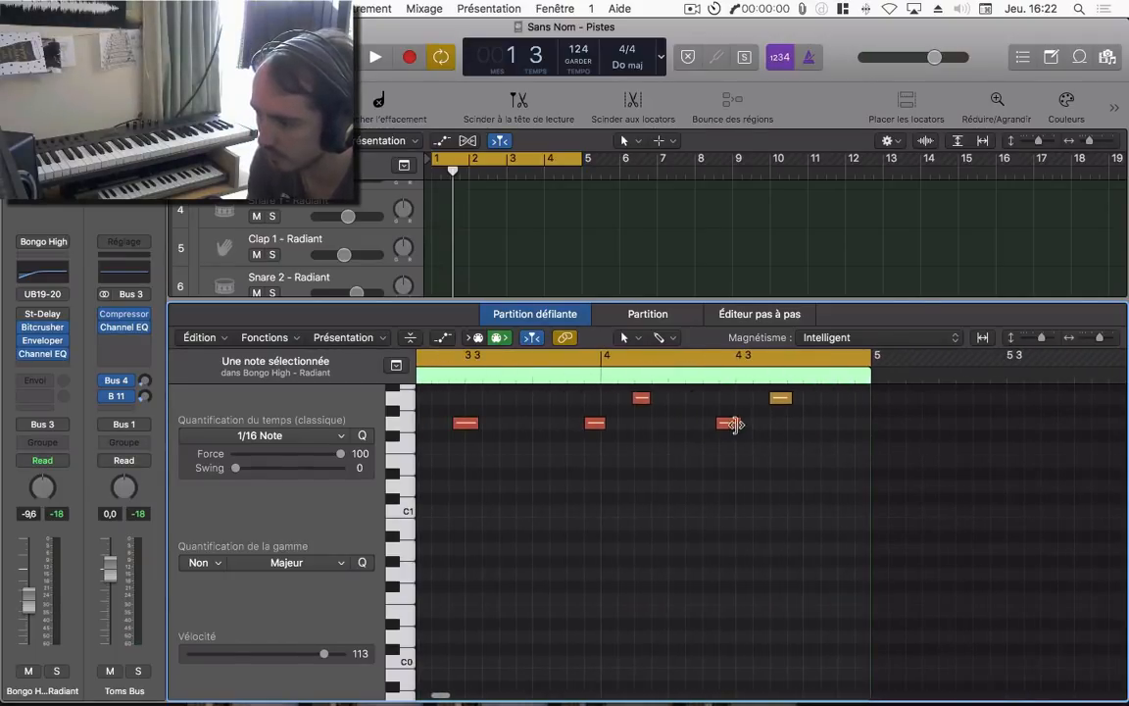
drag(735, 424, 860, 424)
key(space)
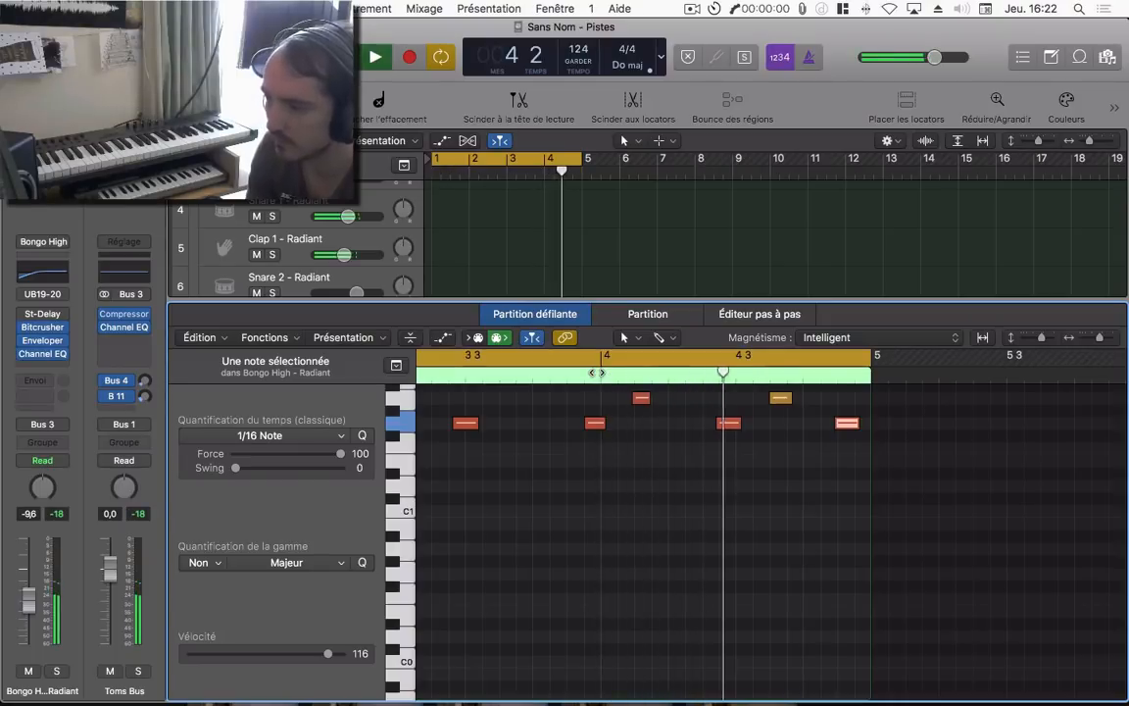
scroll(812, 446, right, 10)
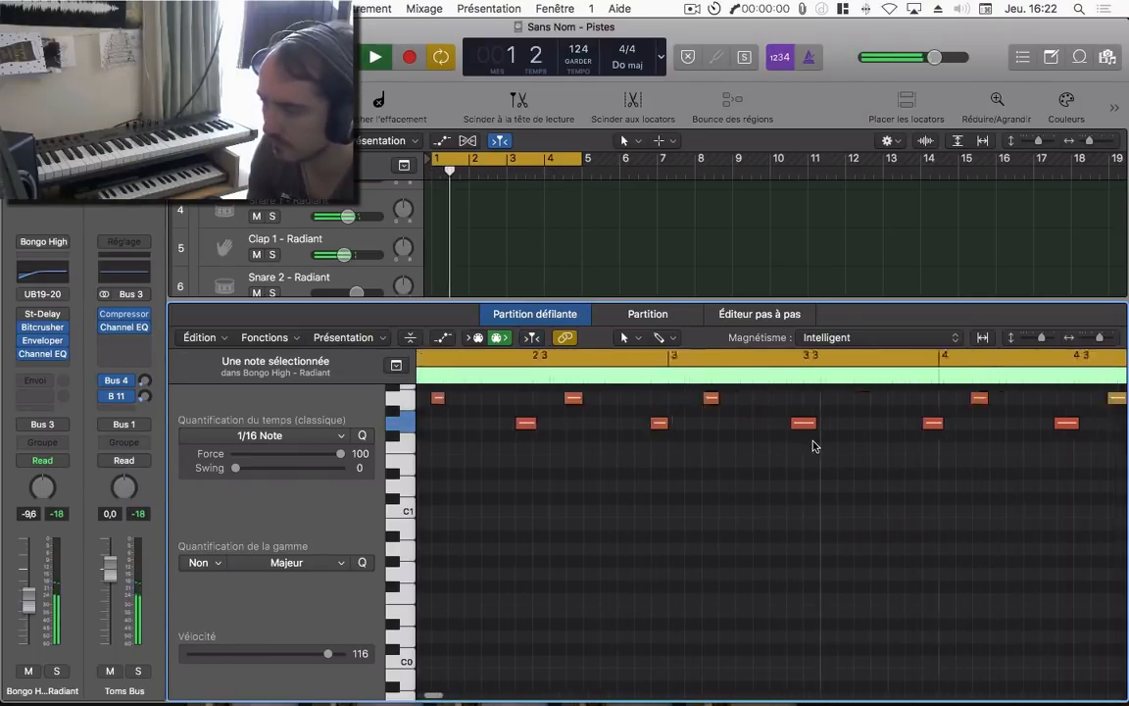
key(space)
scroll(700, 446, left, 4)
drag(723, 423, 743, 424)
click(429, 377)
key(space)
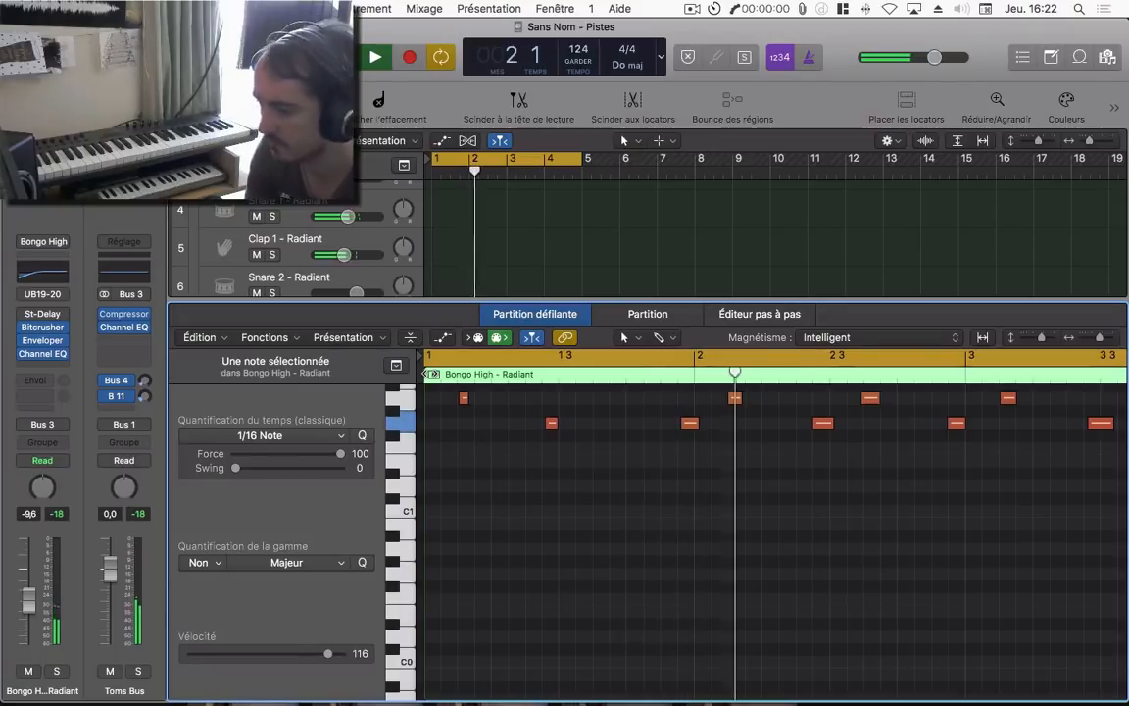
- Close the piano roll and collapse the Radiant track stack to a single track
key(e)
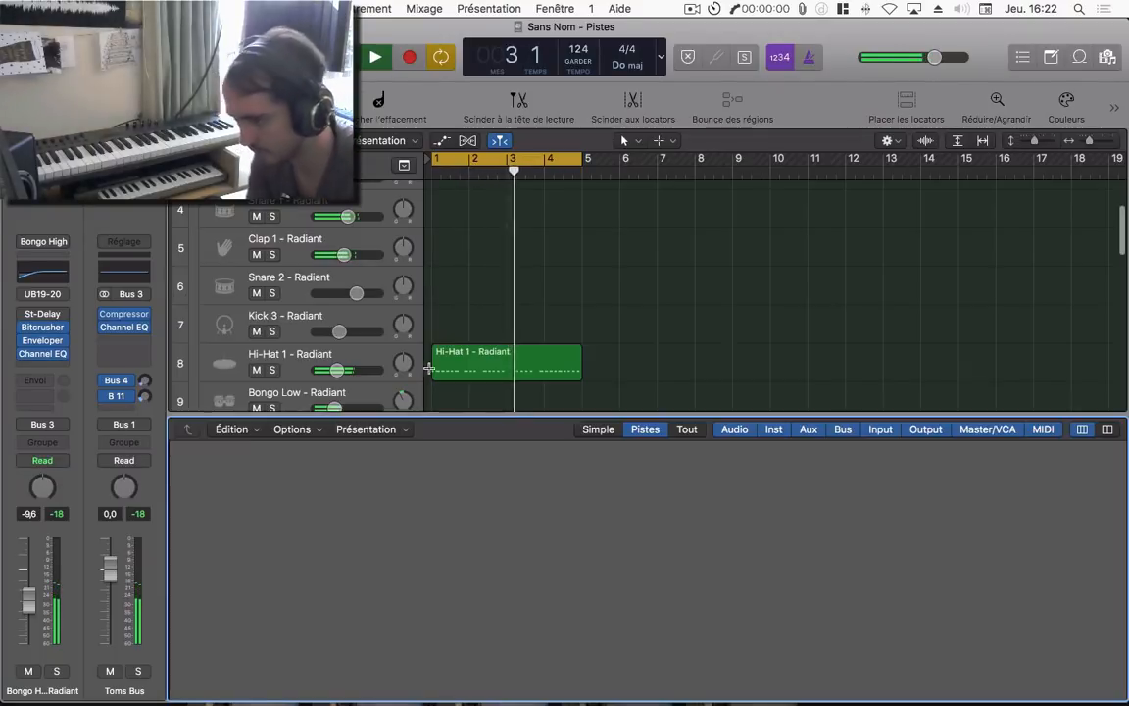
key(z)
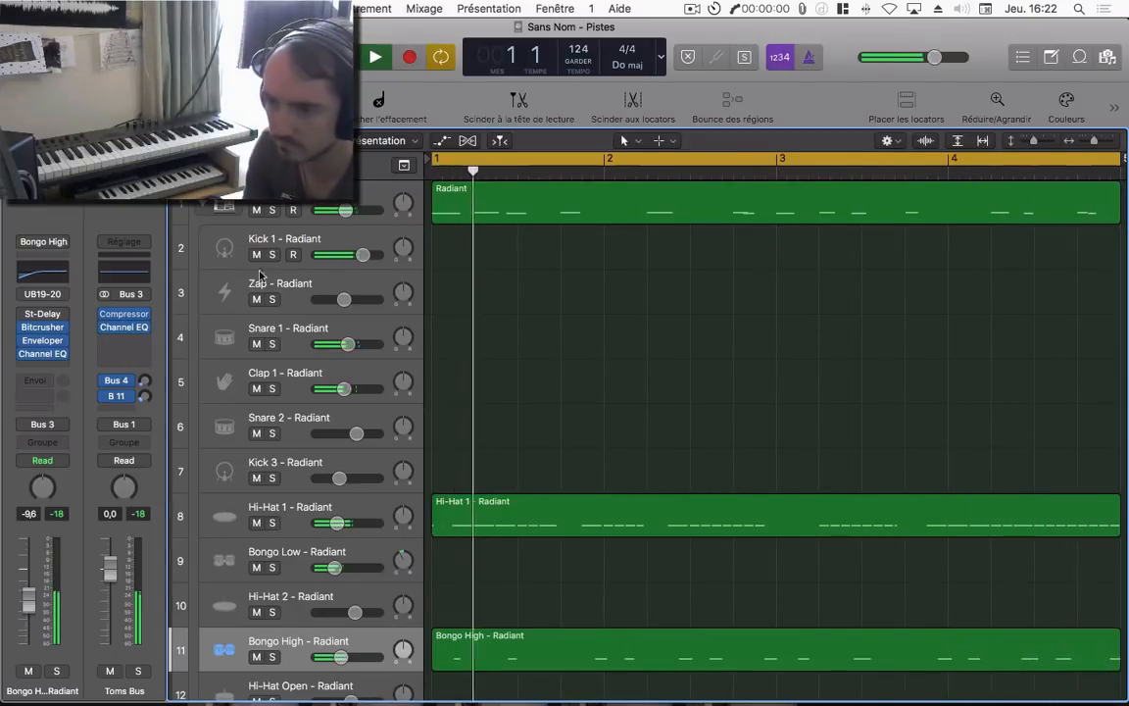
click(203, 206)
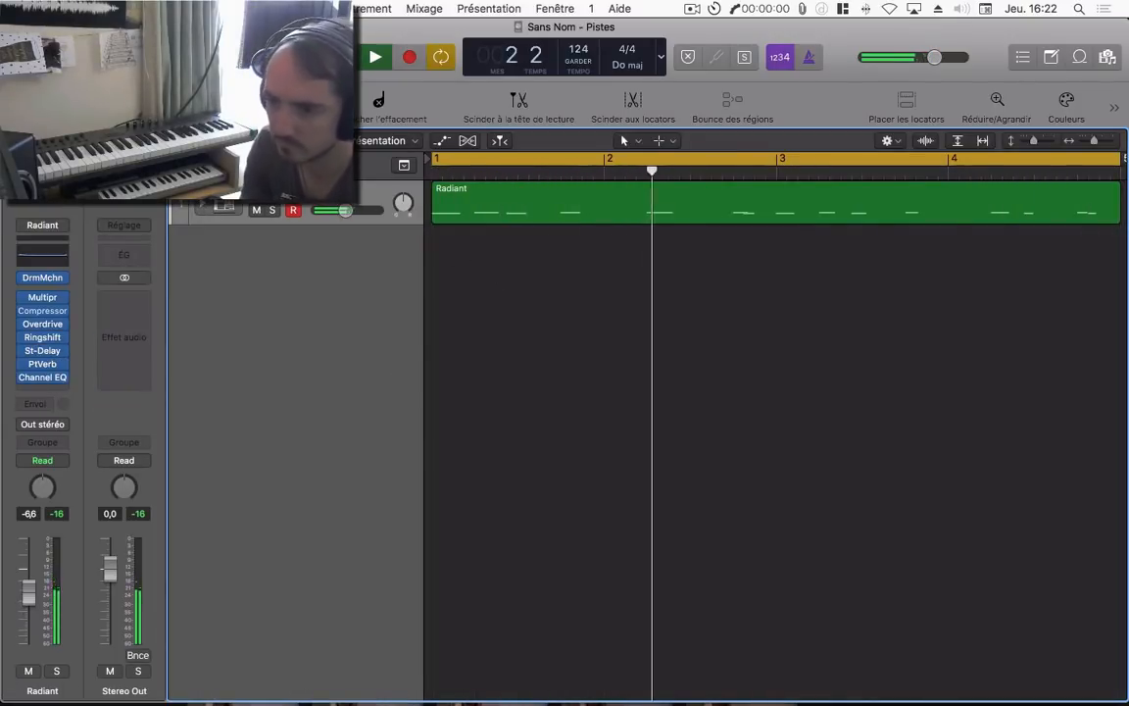
- Create one new audio track with input 9, output 1 + 2 and input monitoring enabled
key(alt+super+n)
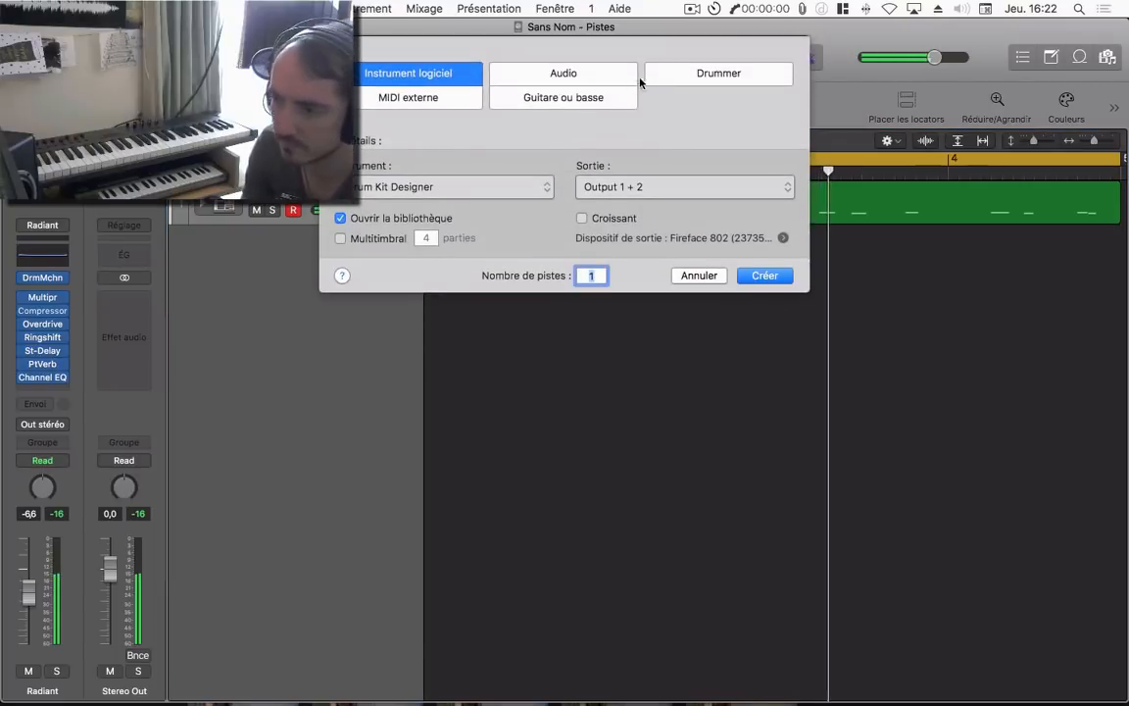
click(554, 78)
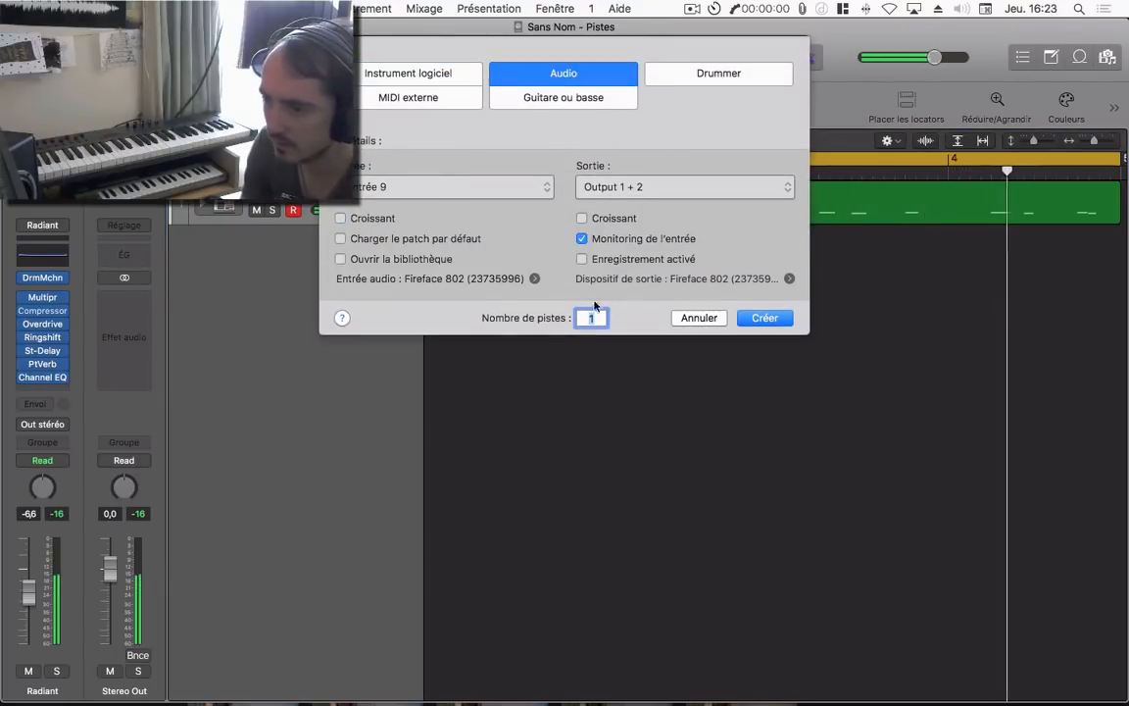
click(764, 317)
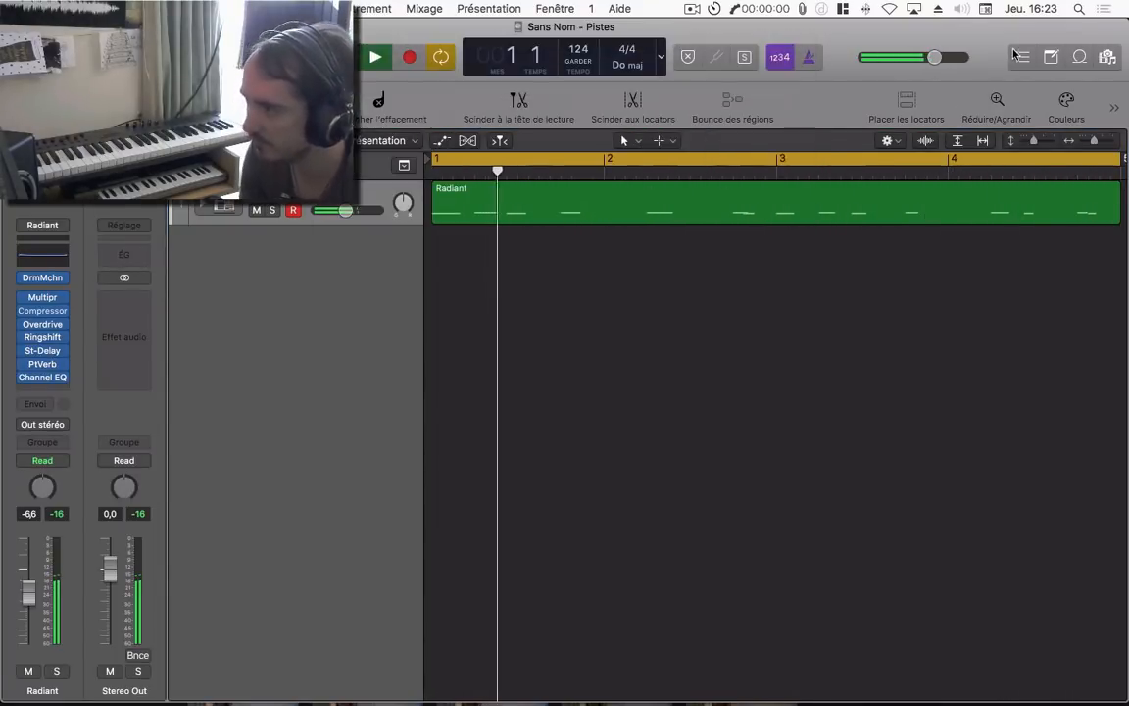
- Search the Apple Loops for "tambourin", lower the preview volume and audition Tambourine 01
click(1079, 57)
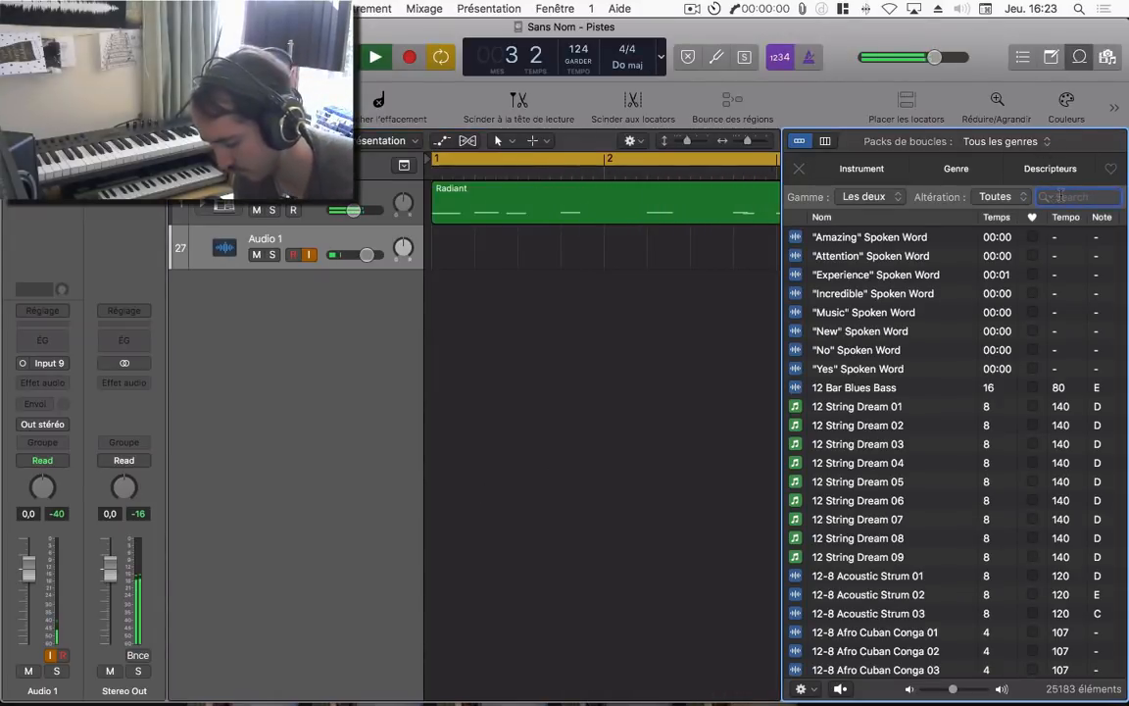
key(Return)
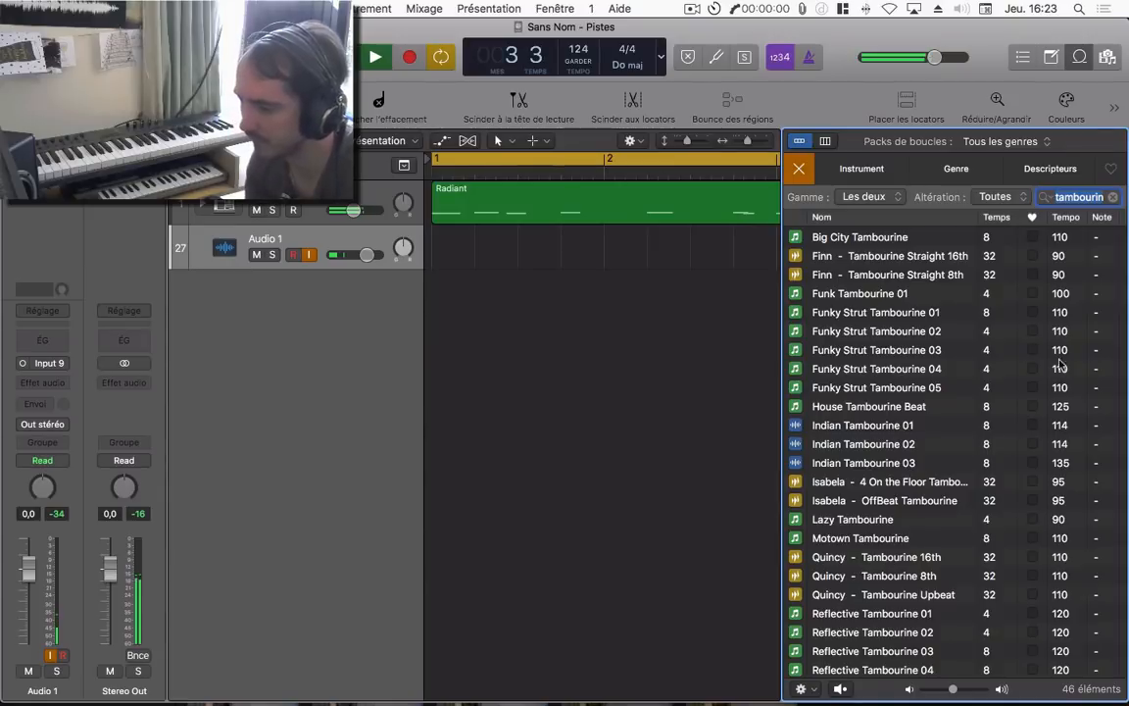
click(905, 429)
scroll(906, 441, down, 3)
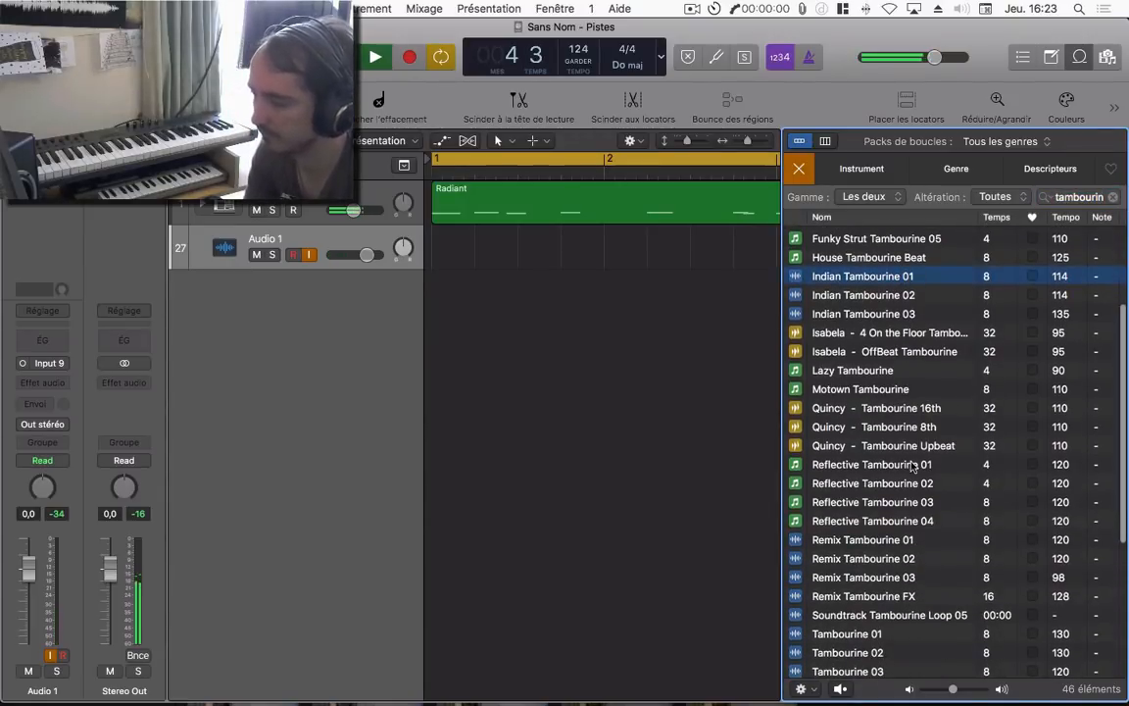
drag(951, 688, 942, 689)
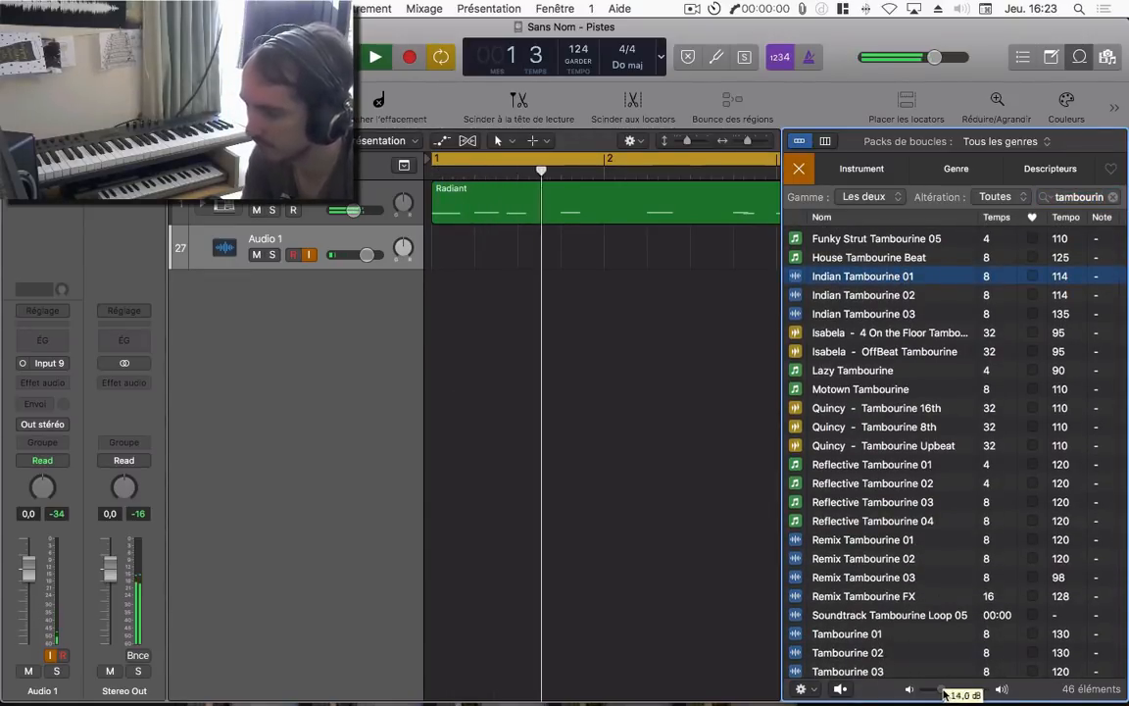
click(863, 634)
scroll(972, 586, down, 3)
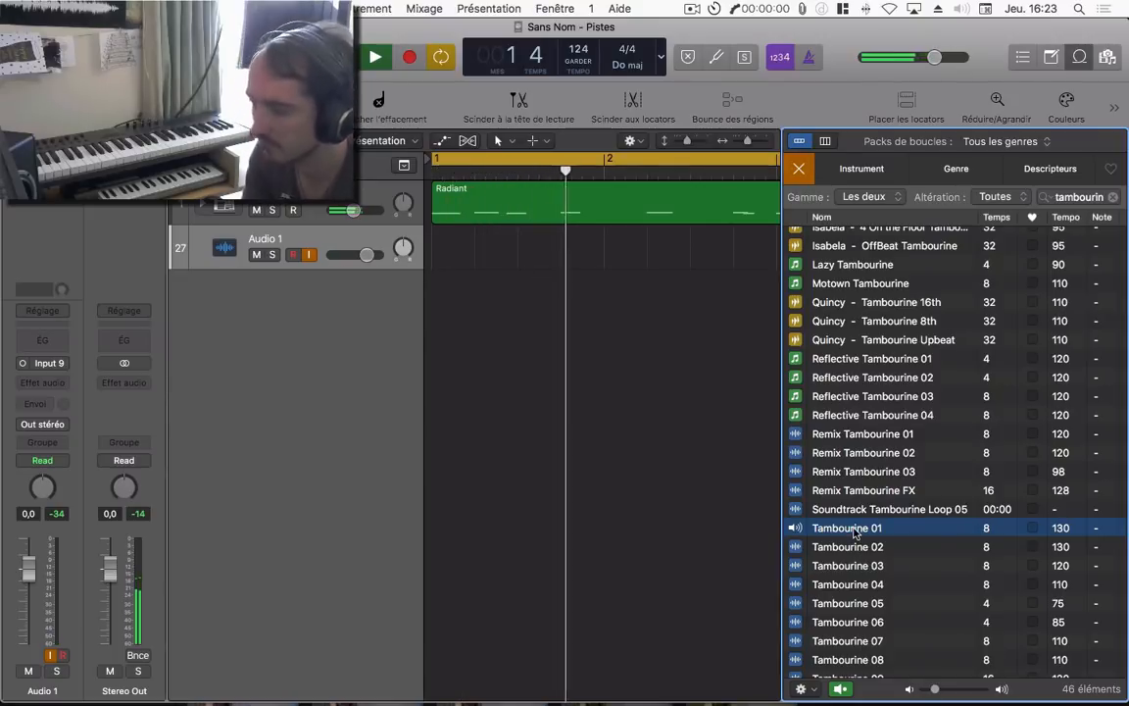
- Place the Tambourine 01 loop on the new audio track, repeated up to bar 5, and set the track volume to -18.0 dB
drag(854, 533, 500, 288)
scroll(524, 290, down, 5)
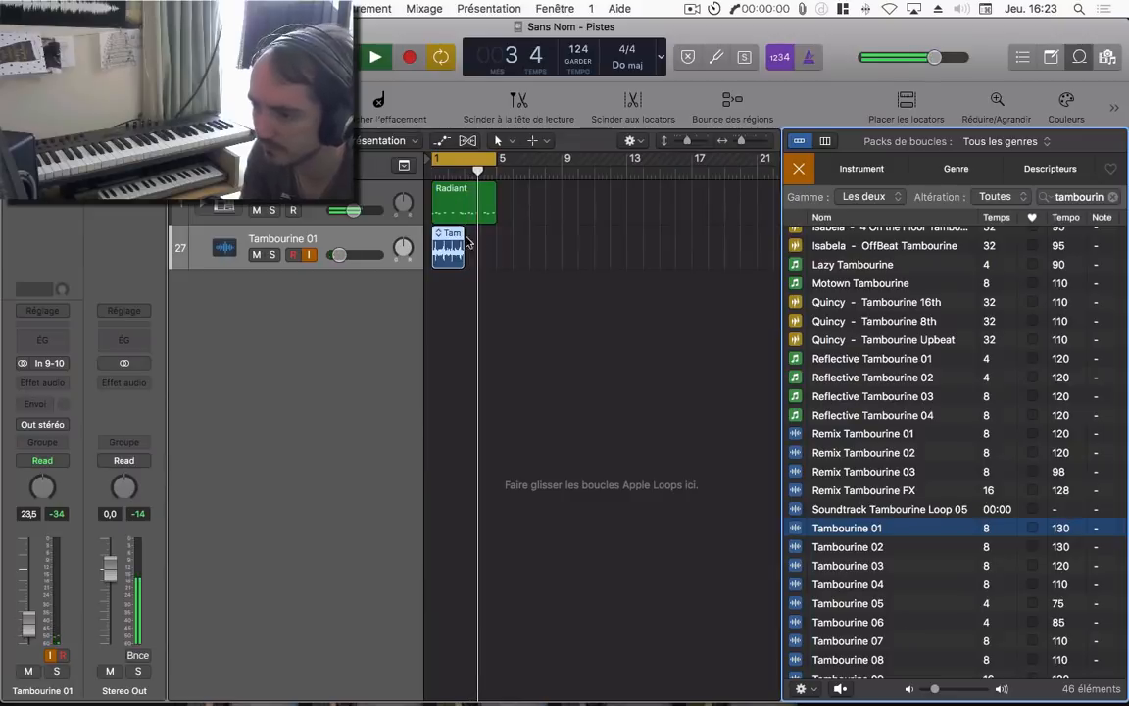
drag(468, 242, 491, 253)
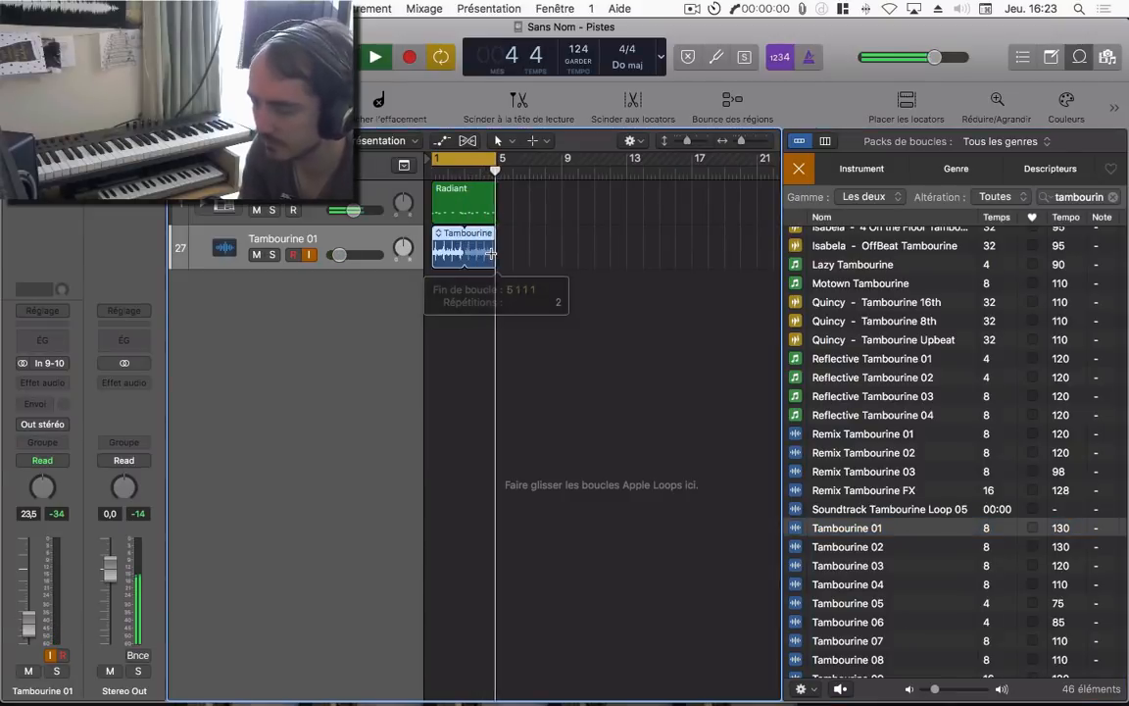
drag(338, 253, 338, 254)
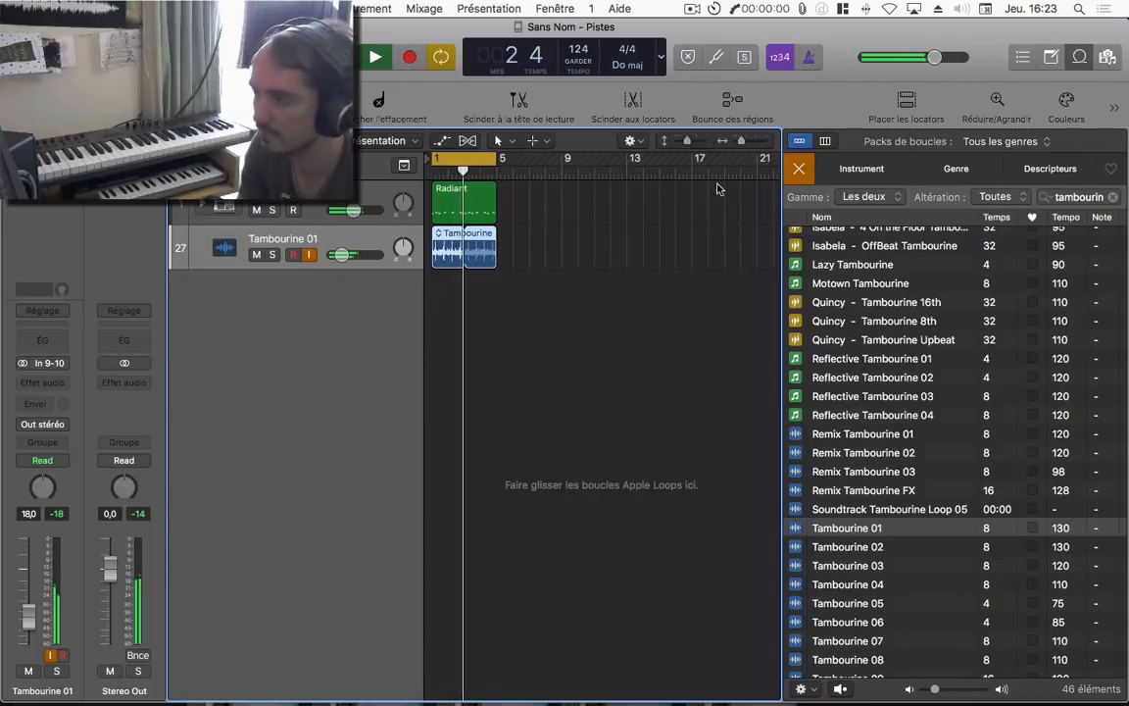
- Close the loop browser and fit both tracks' regions to the full Tracks area
key(o)
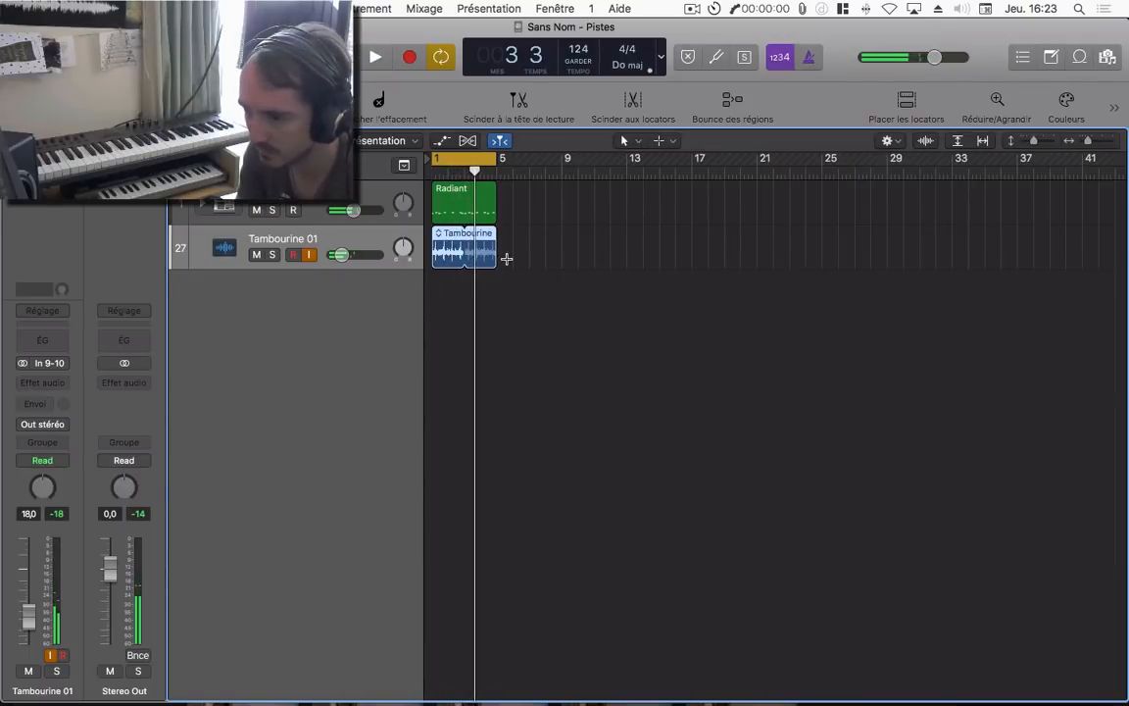
click(510, 237)
key(z)
click(477, 462)
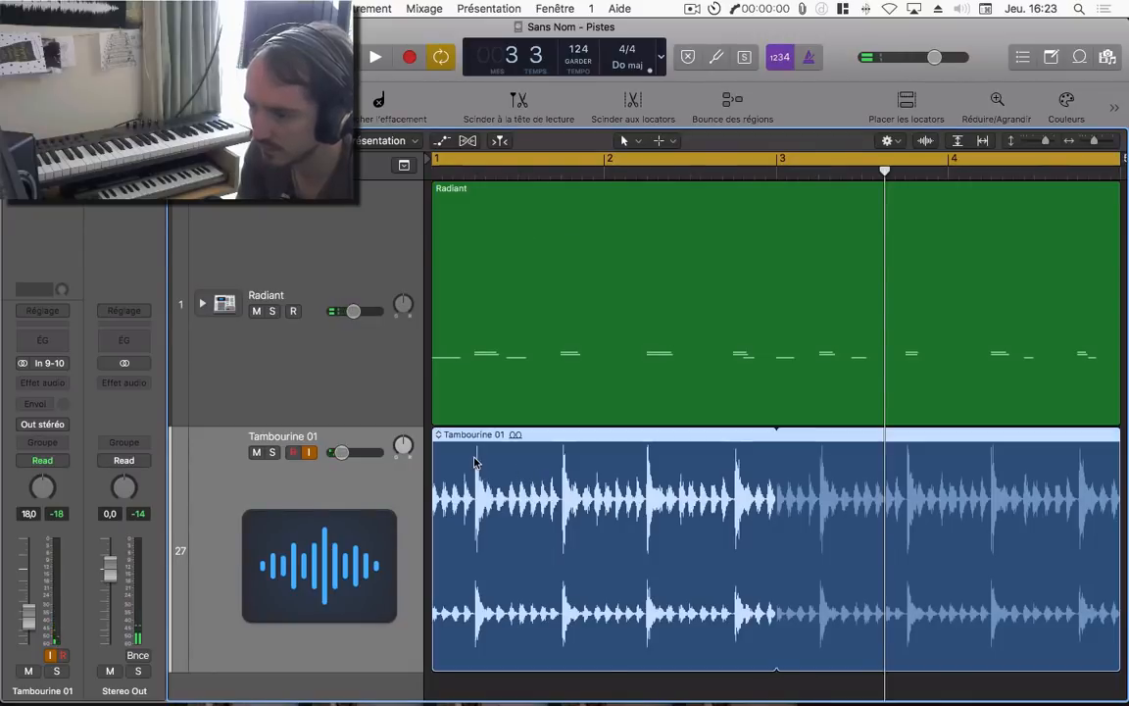
right_click(476, 423)
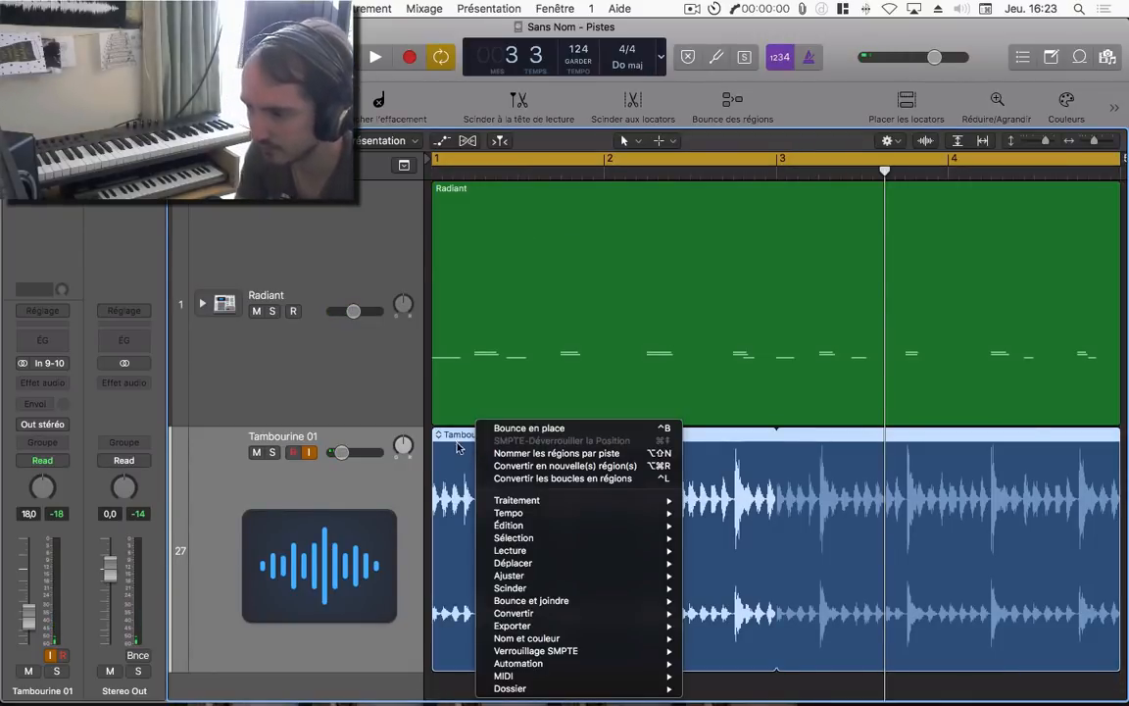
click(453, 441)
double_click(452, 441)
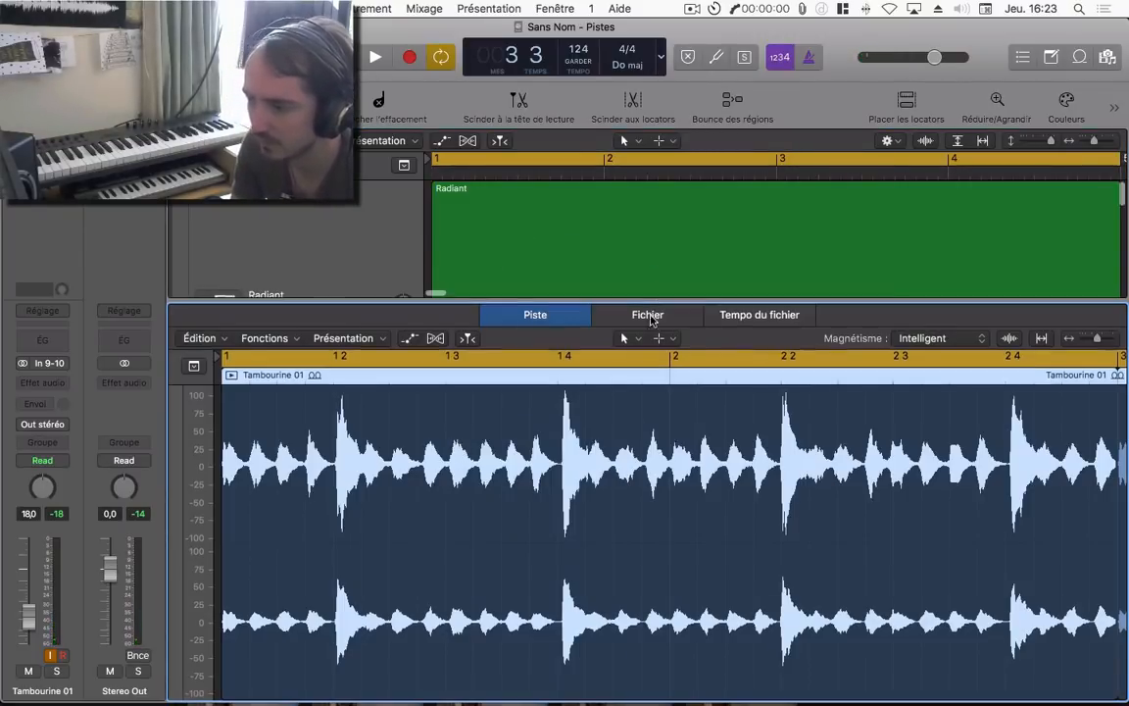
click(647, 314)
click(384, 338)
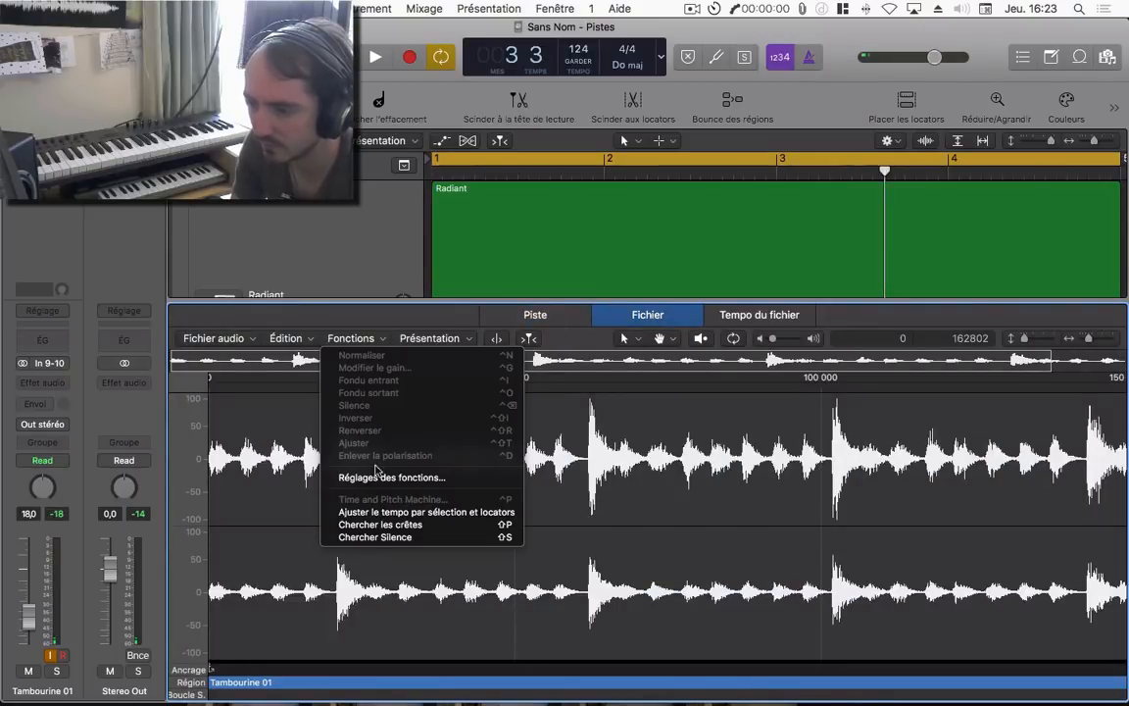
click(635, 316)
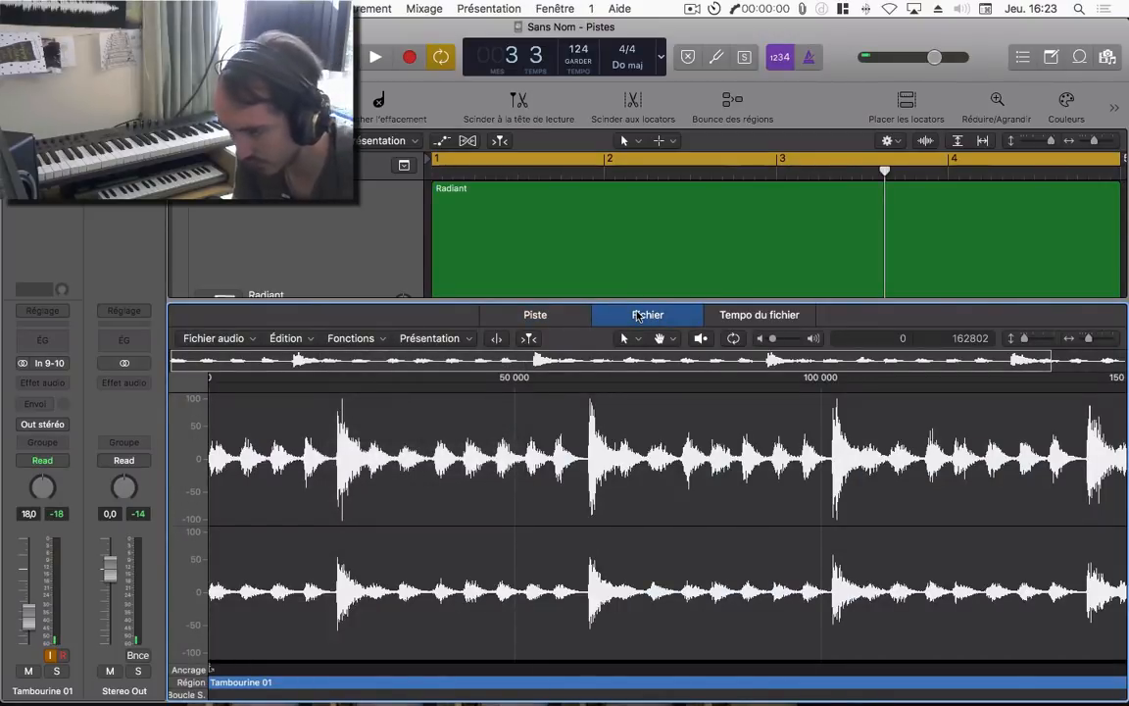
key(x)
key(x)
- Bounce the Tambourine 01 region in place to a new track named "tabourin", muting the source
right_click(595, 436)
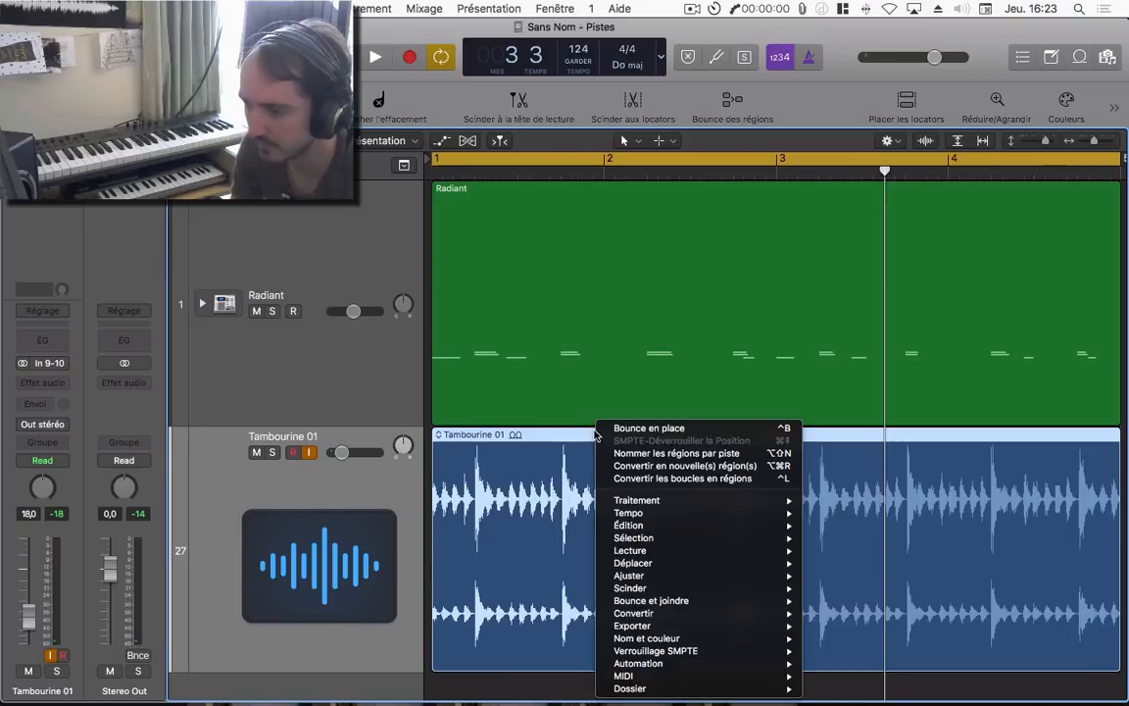
click(627, 428)
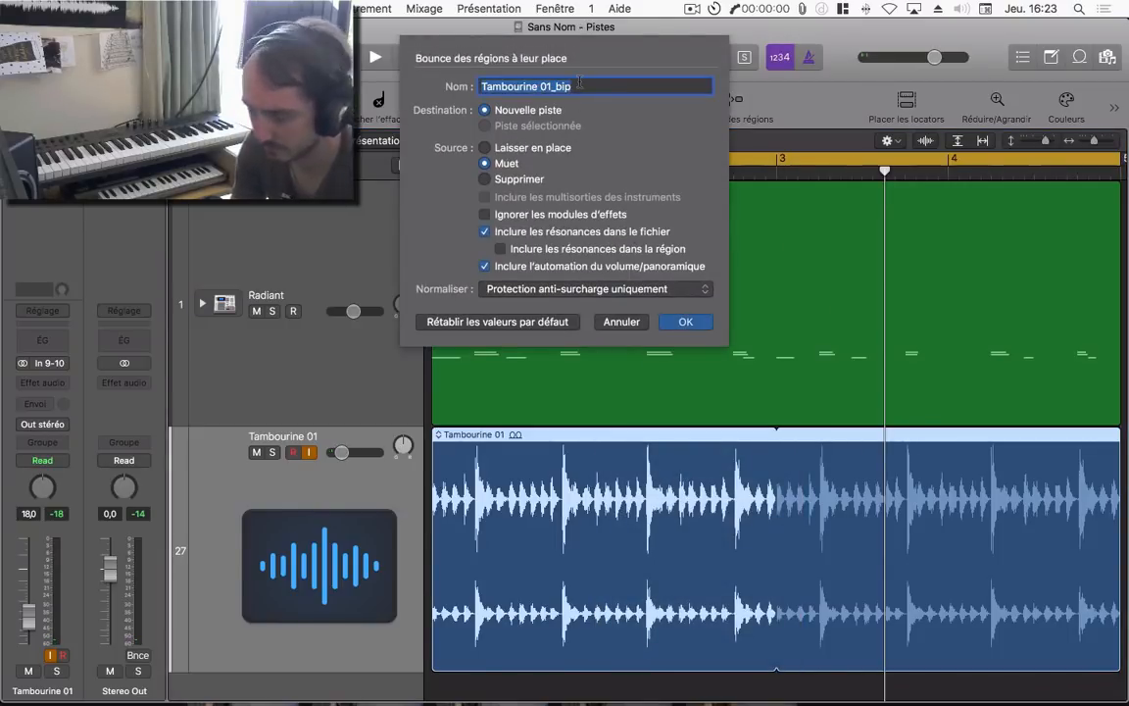
text(tabourin)
key(Return)
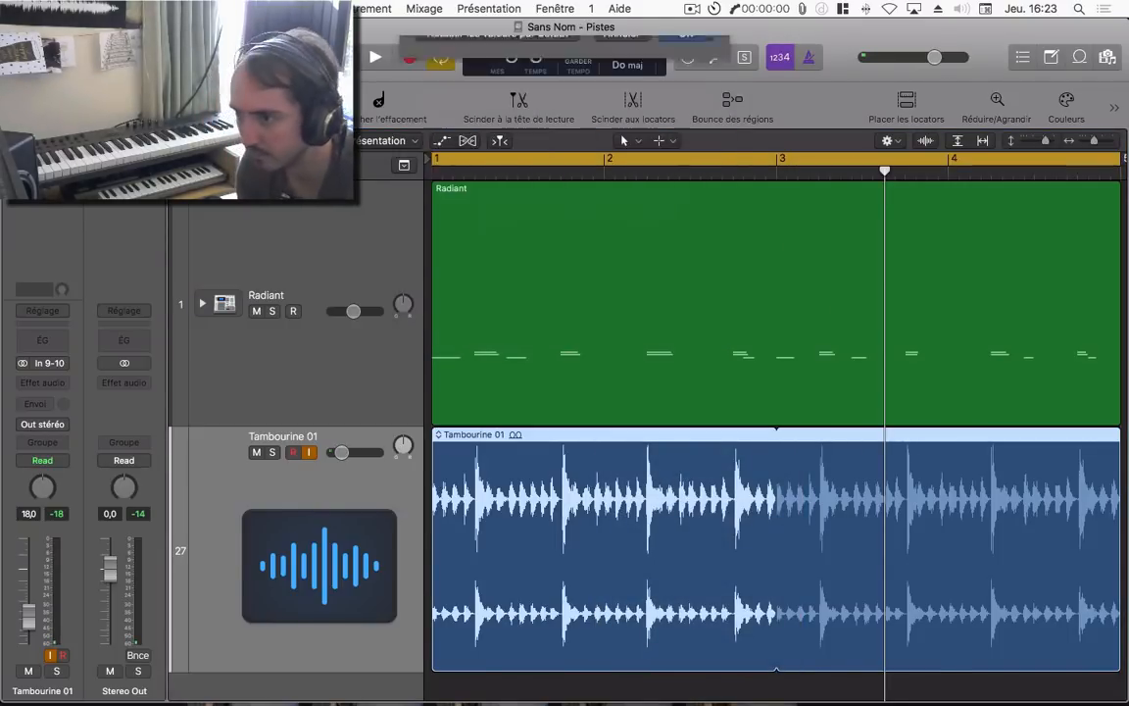
- Reverse the whole tabourin audio in the file editor, play the result and close the editor
key(z)
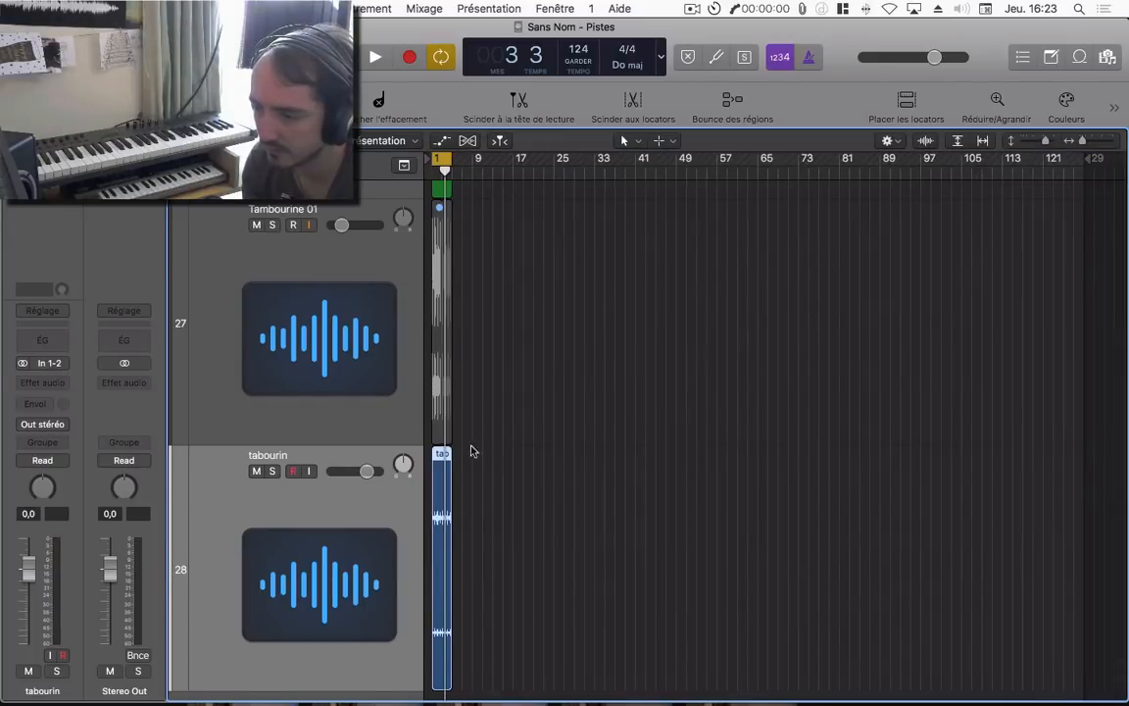
double_click(442, 459)
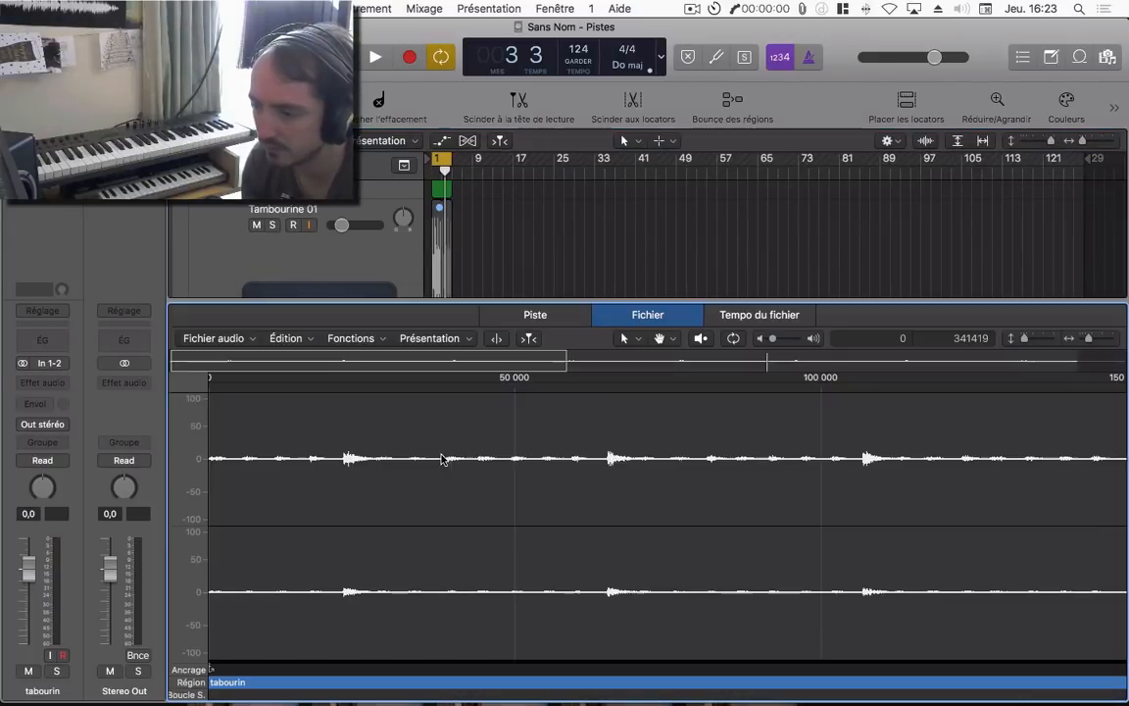
click(360, 339)
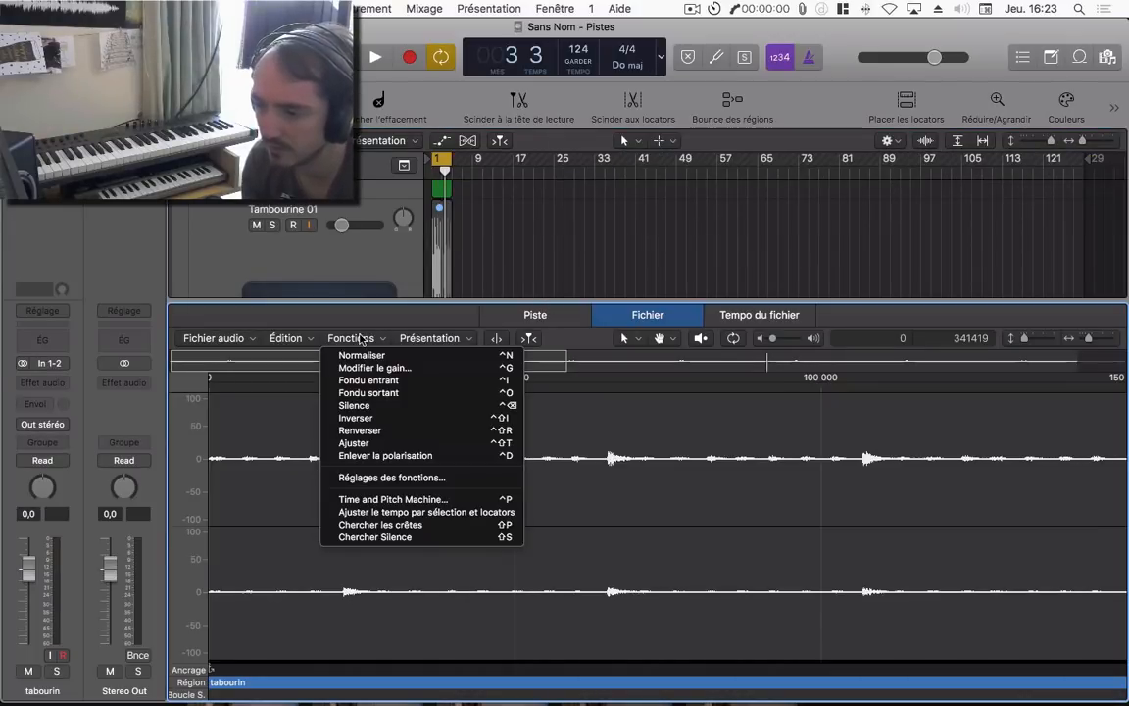
click(358, 432)
key(space)
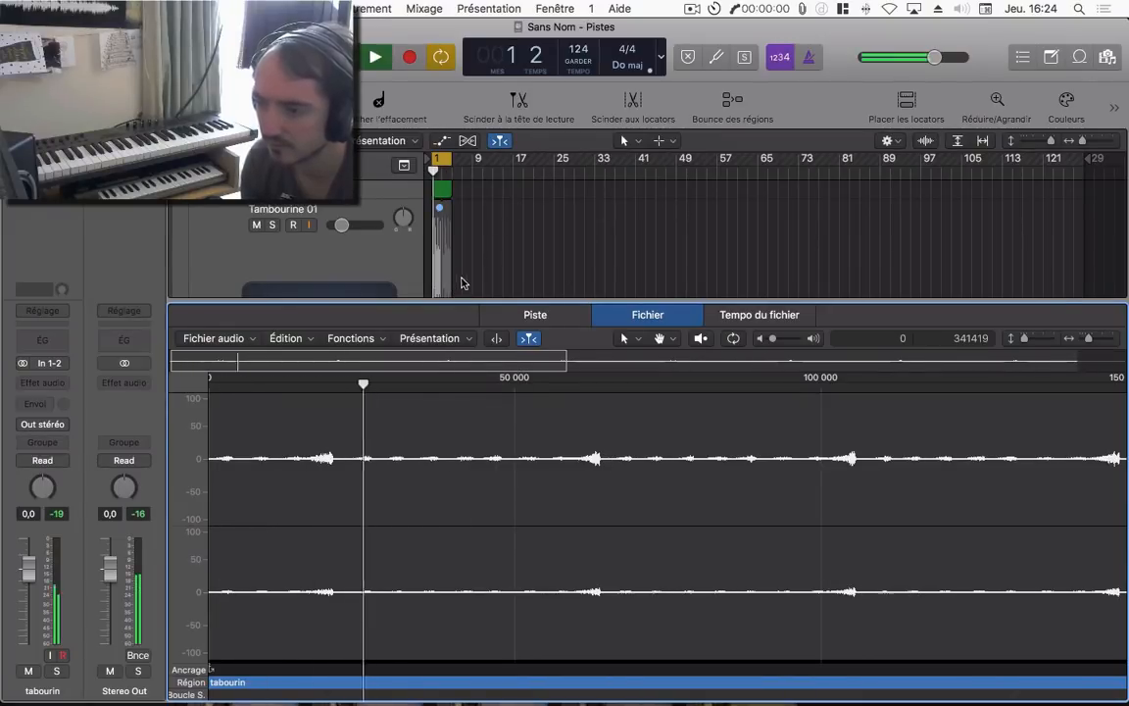
key(x)
key(x)
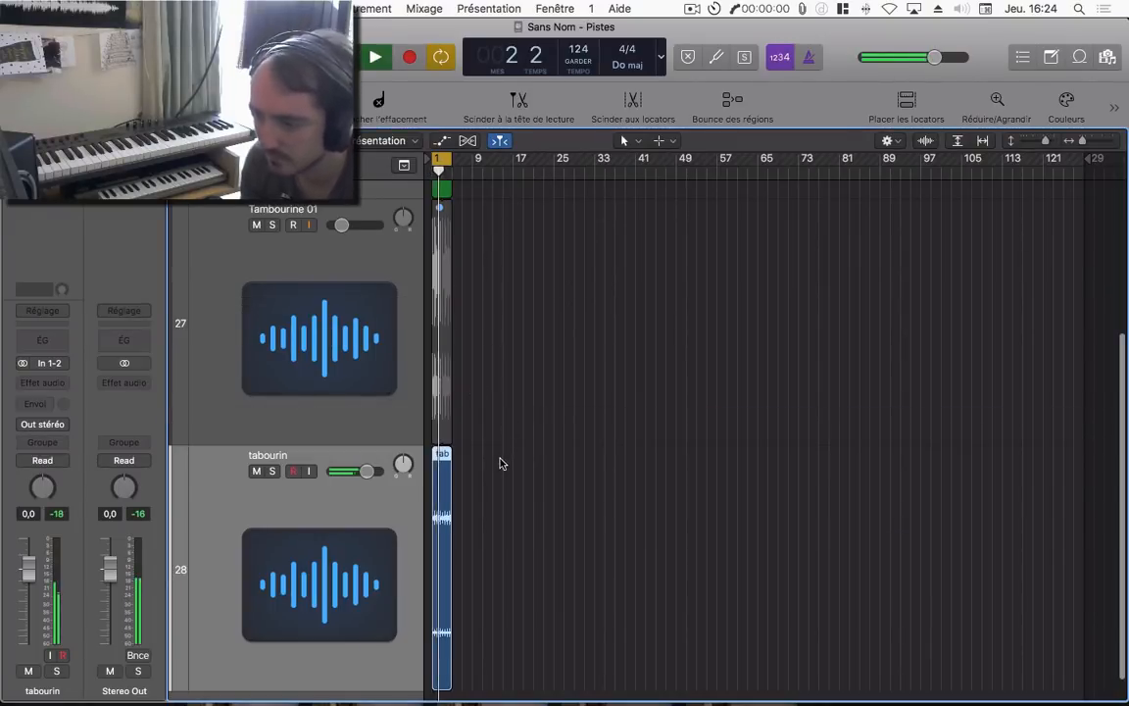
- Unmute the original Tambourine 01 region so it plays together with the reversed bounce
key(z)
click(471, 353)
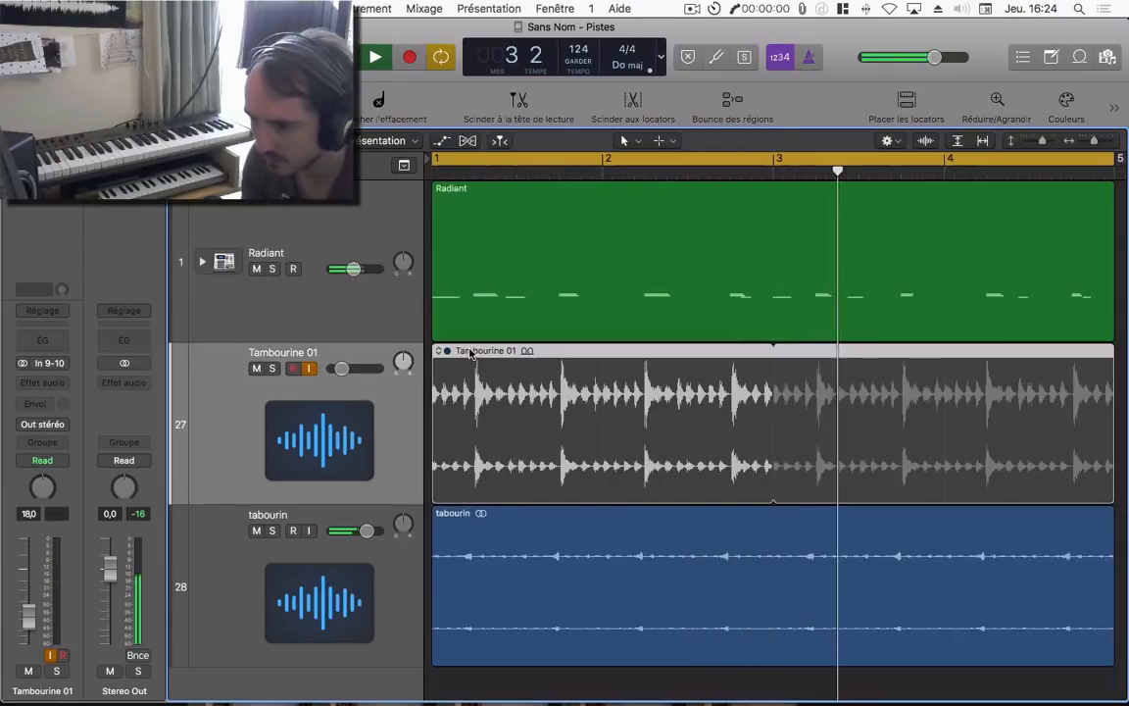
click(470, 354)
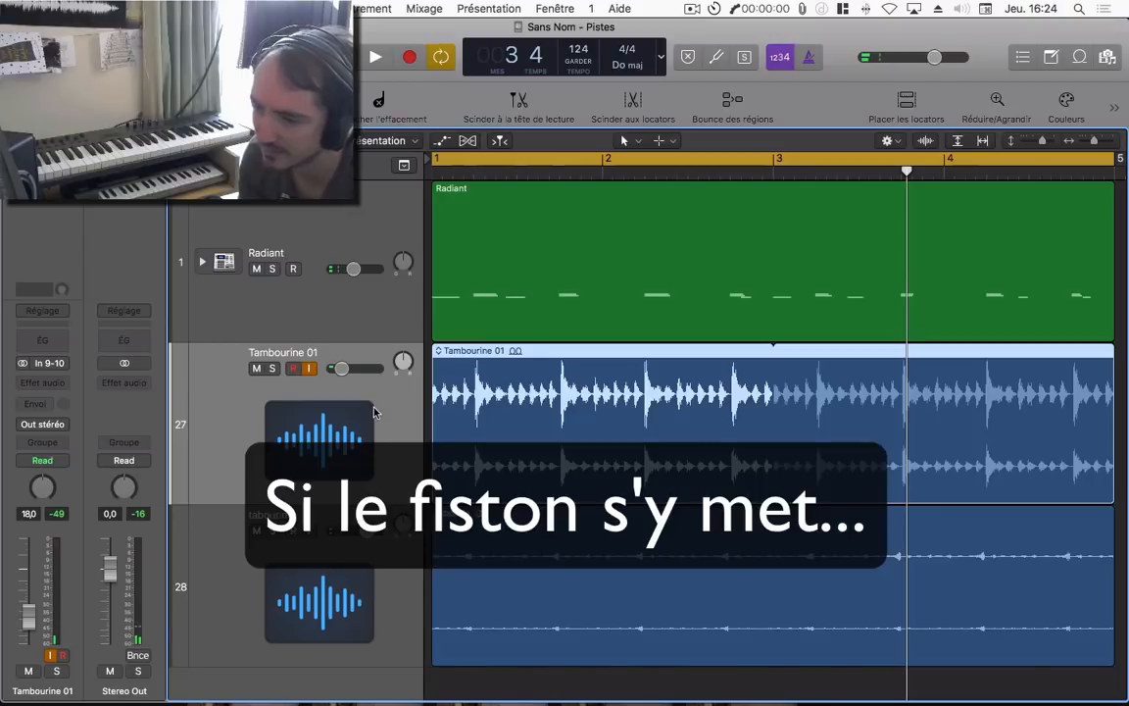
- Play the loop from the start and lower the tabourin track volume to -5.6 dB
key(Return)
key(space)
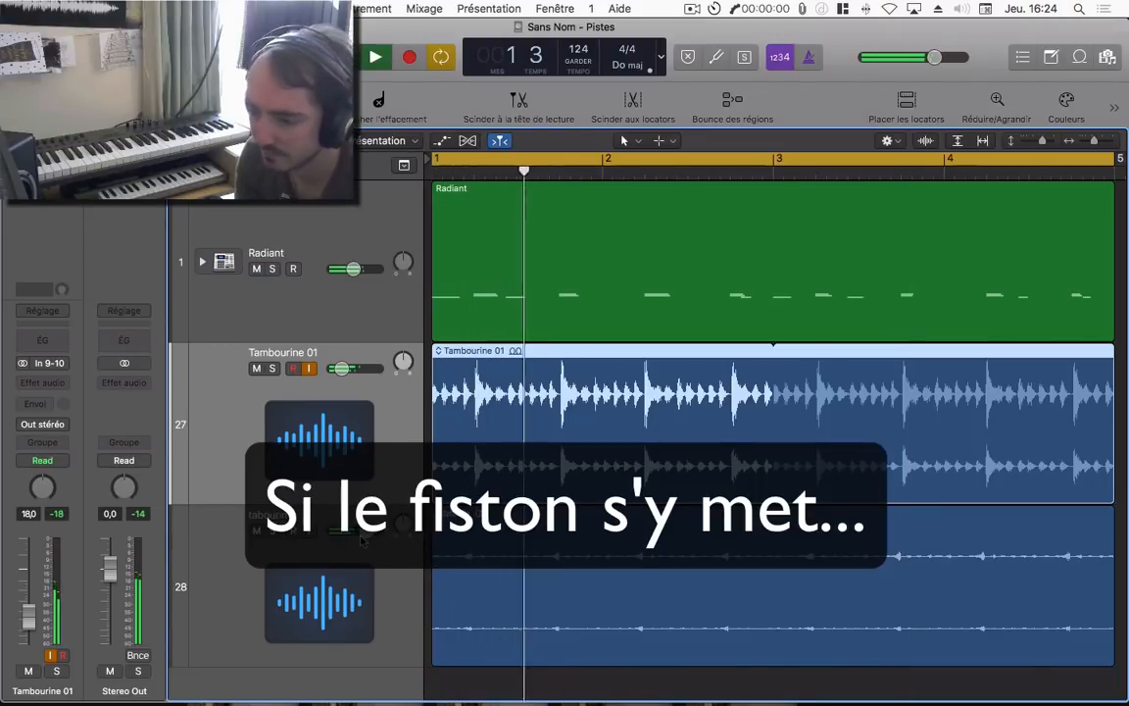
mouse_move(365, 532)
mouse_down()
mouse_move(306, 535)
mouse_move(356, 531)
mouse_up()
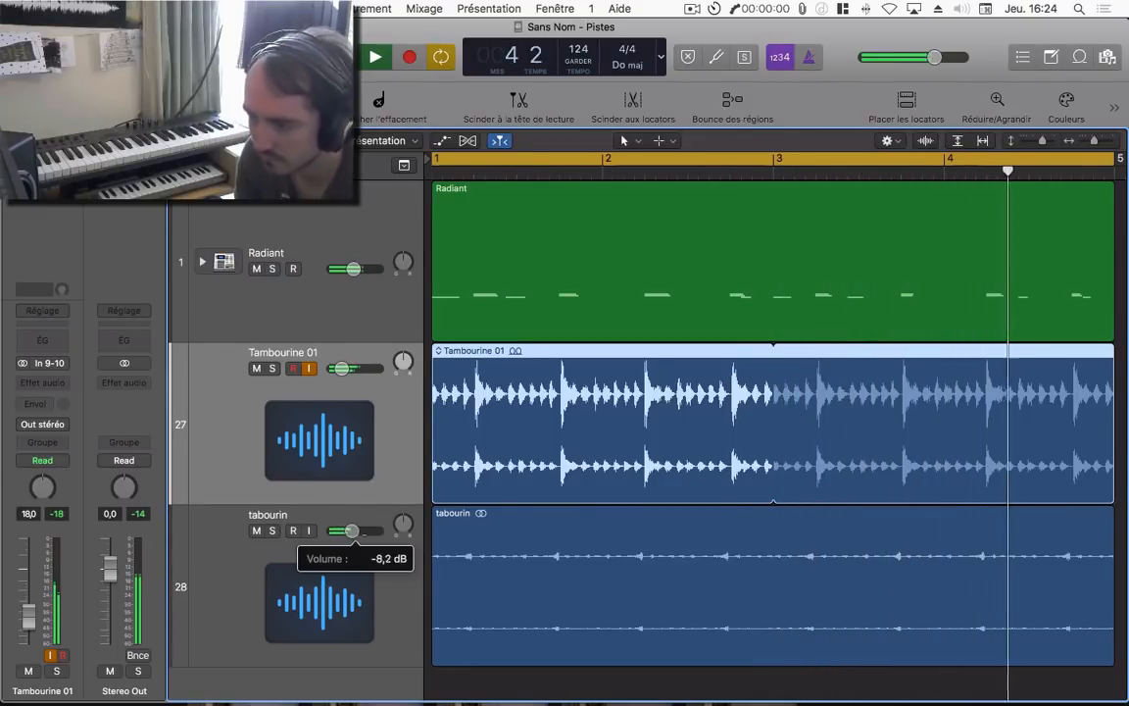
- Create a summing track stack from the Tambourine 01 and tabourin tracks
right_click(354, 516)
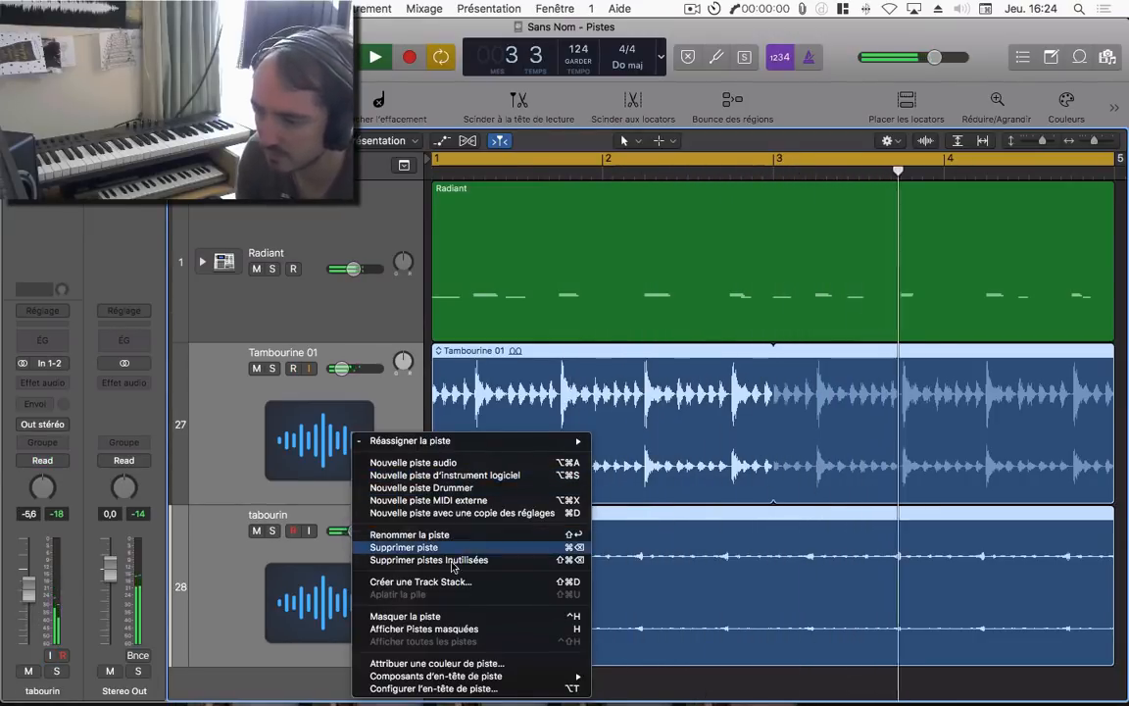
click(449, 582)
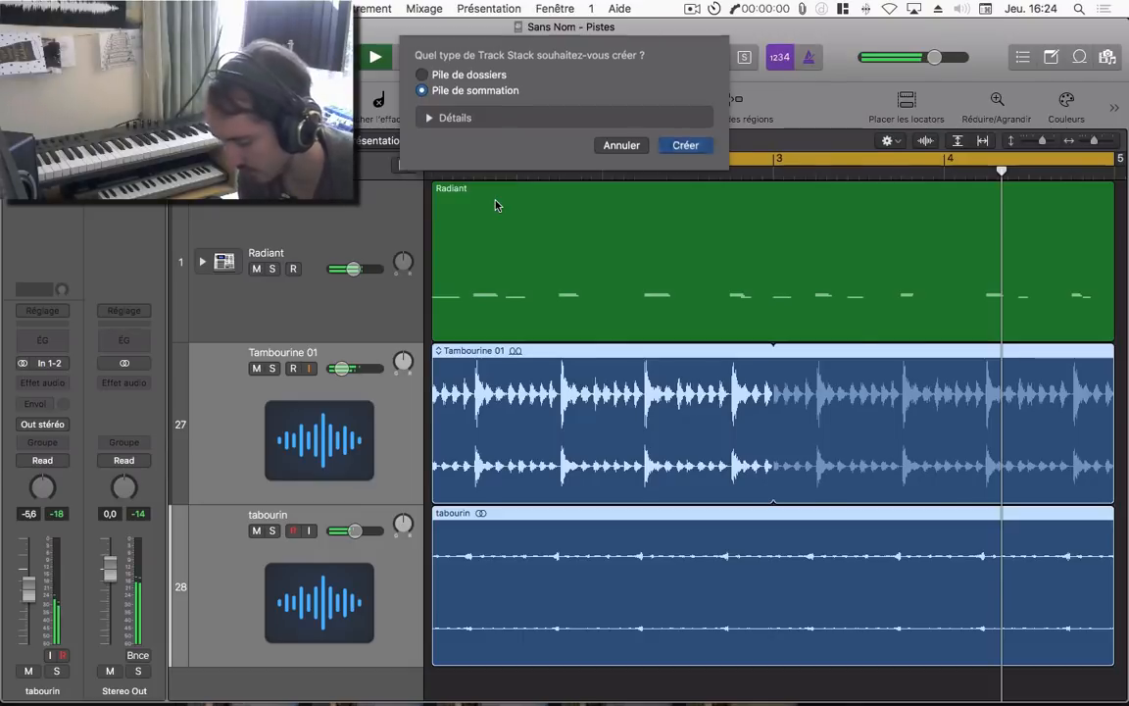
key(Return)
- Rename the new summing stack TAMBOURIN and set its volume to -8.2 dB
double_click(278, 415)
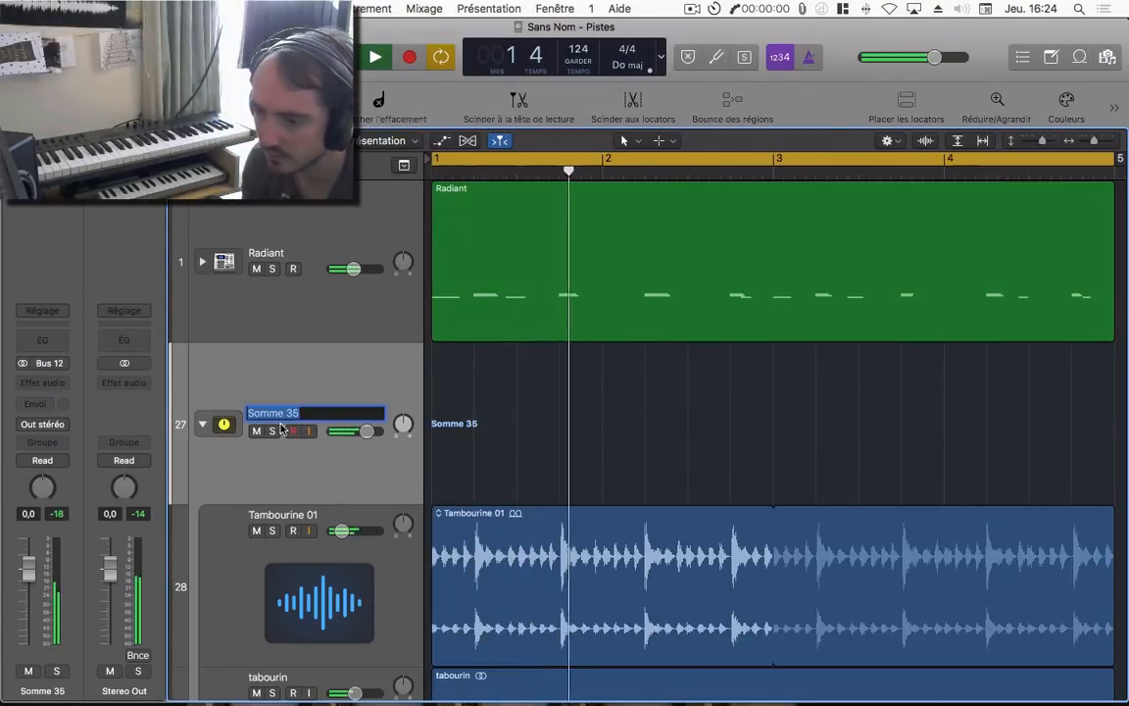
text(TA)
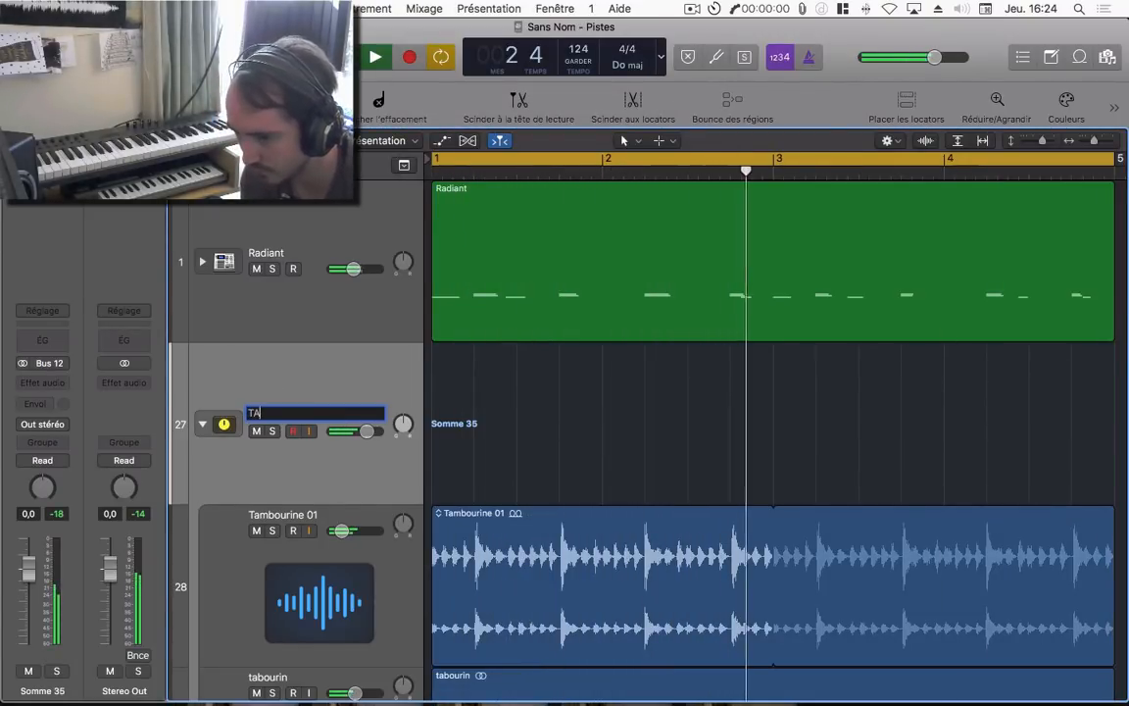
text(MBOURIN)
key(Return)
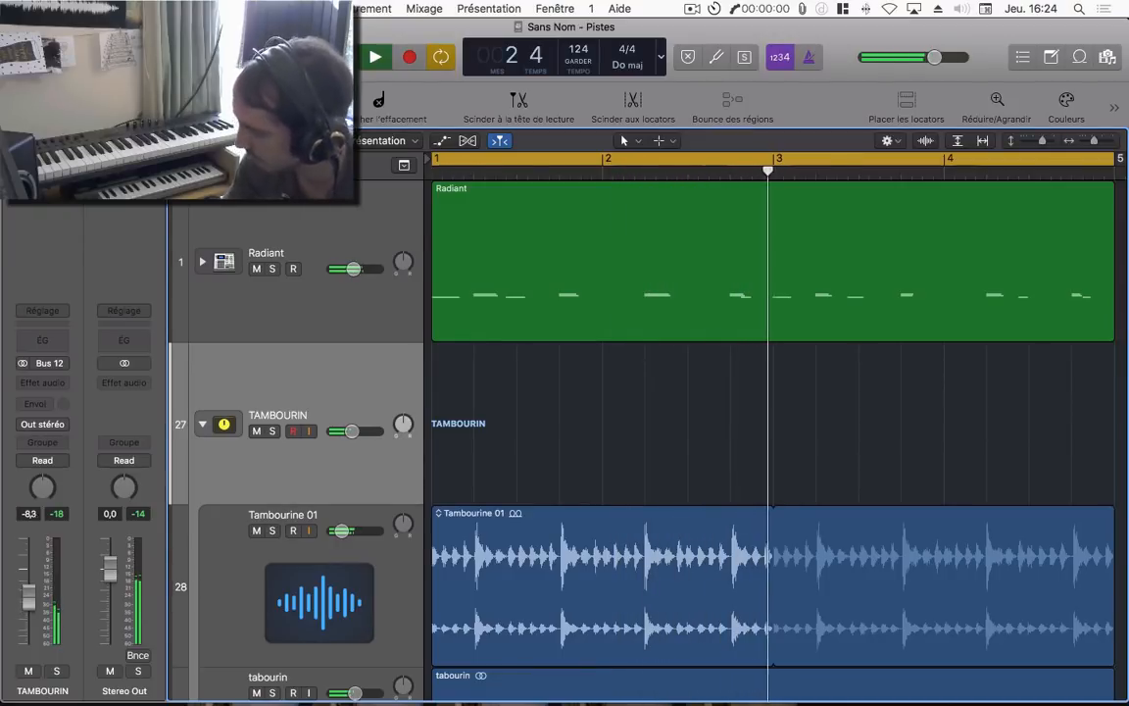
- Collapse the TAMBOURIN track stack to a single track and stop playback
scroll(475, 355, down, 3)
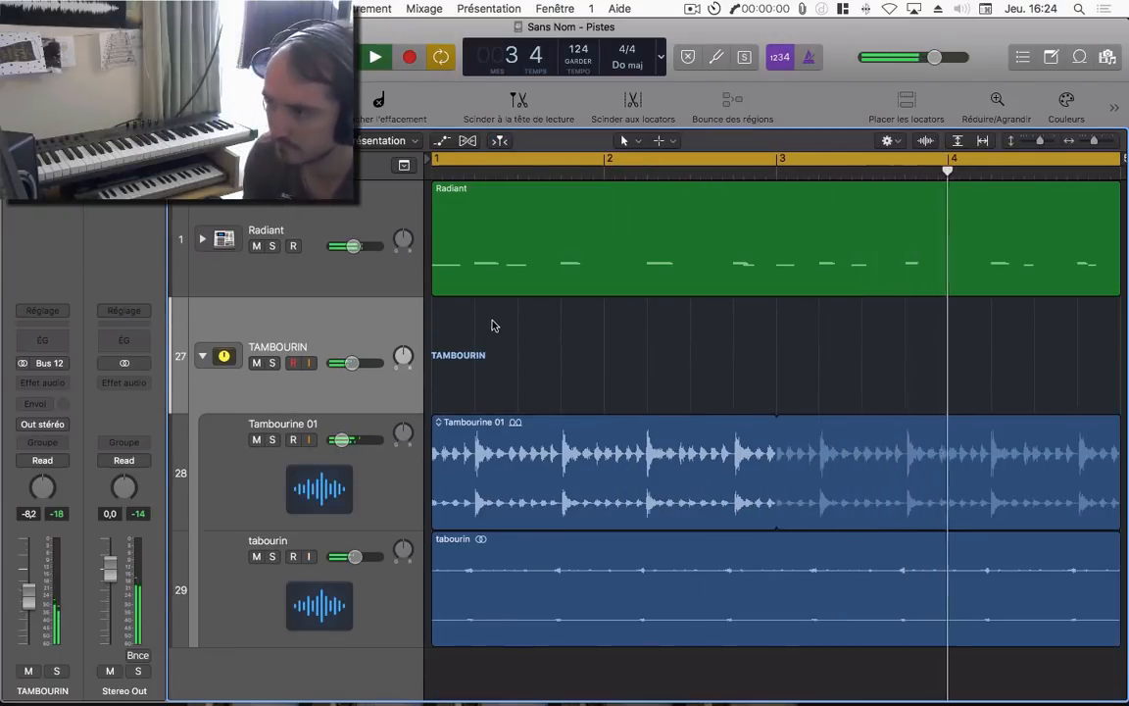
scroll(491, 322, up, 3)
click(691, 9)
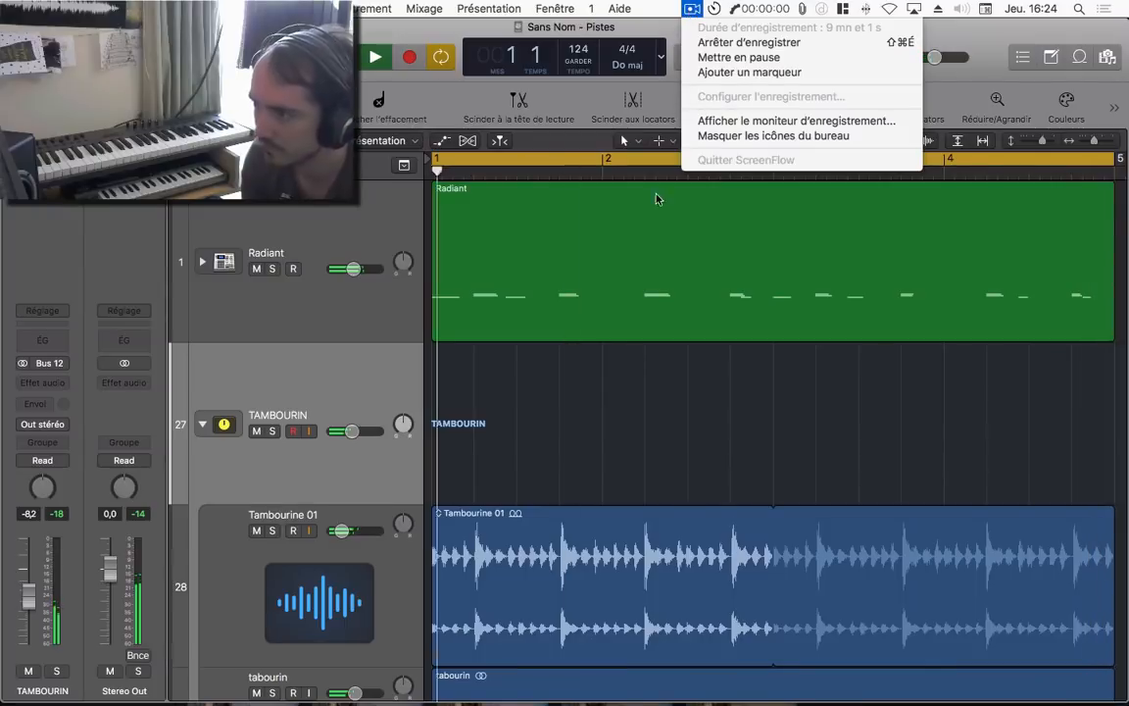
click(613, 383)
scroll(557, 369, down, 2)
scroll(558, 369, down, 3)
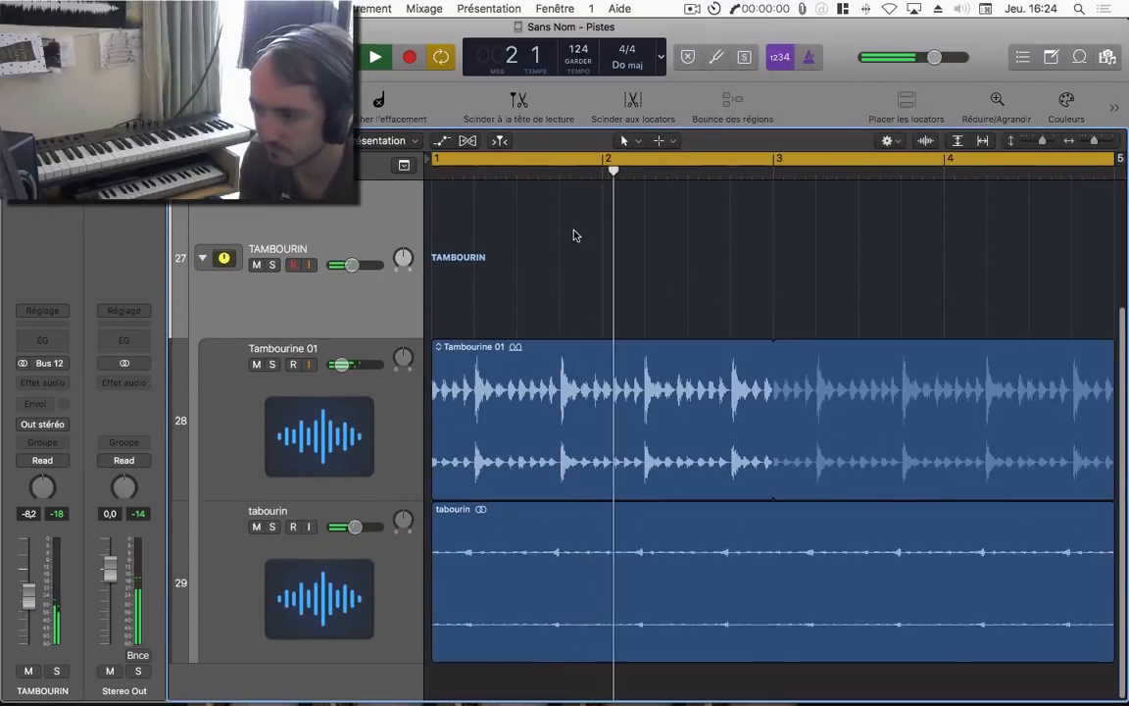
key(z)
click(202, 356)
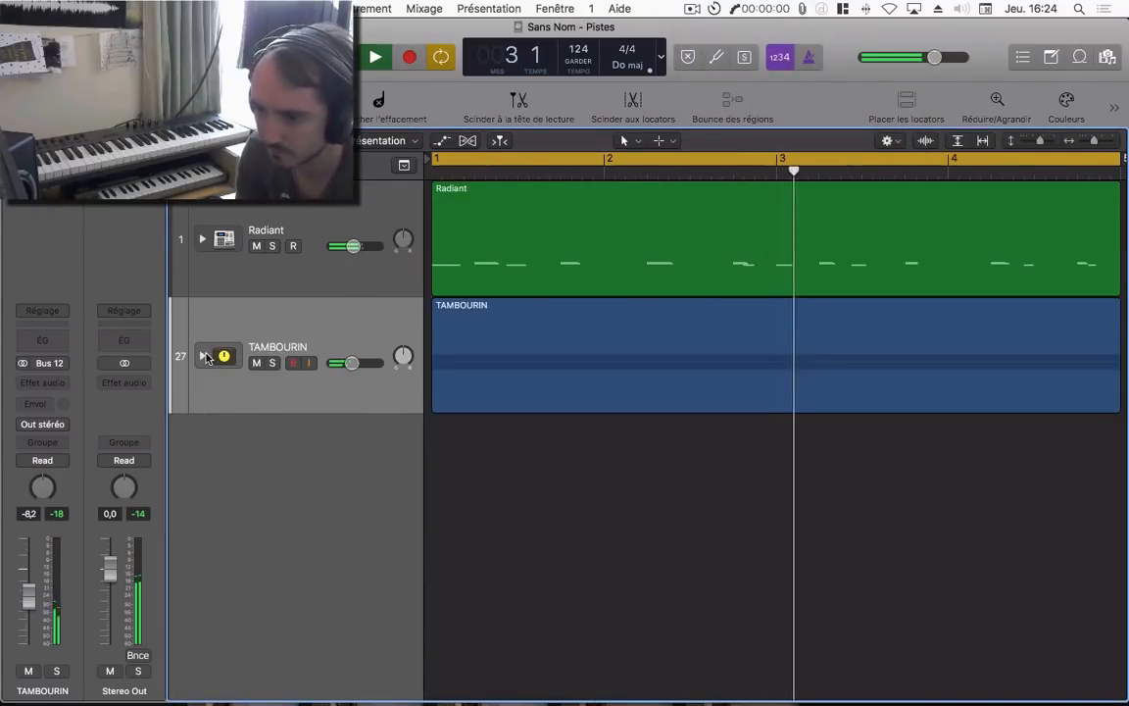
key(space)
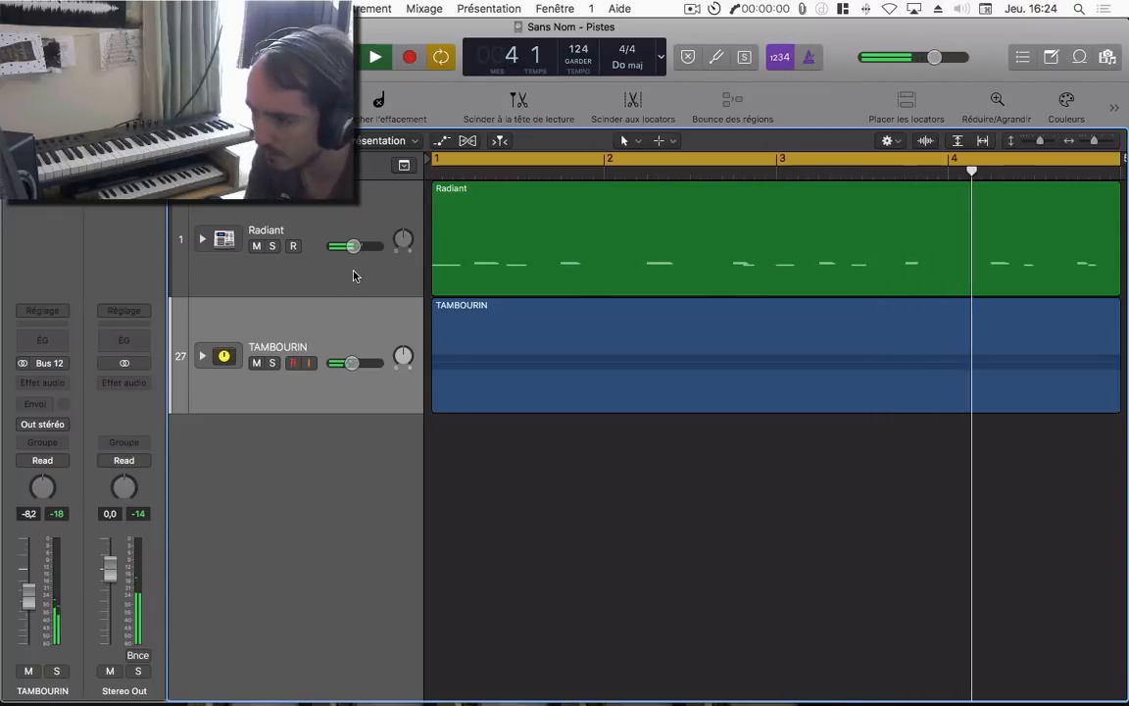
- Expand the Radiant track stack and select its Bongo Low track
click(202, 238)
scroll(503, 303, down, 15)
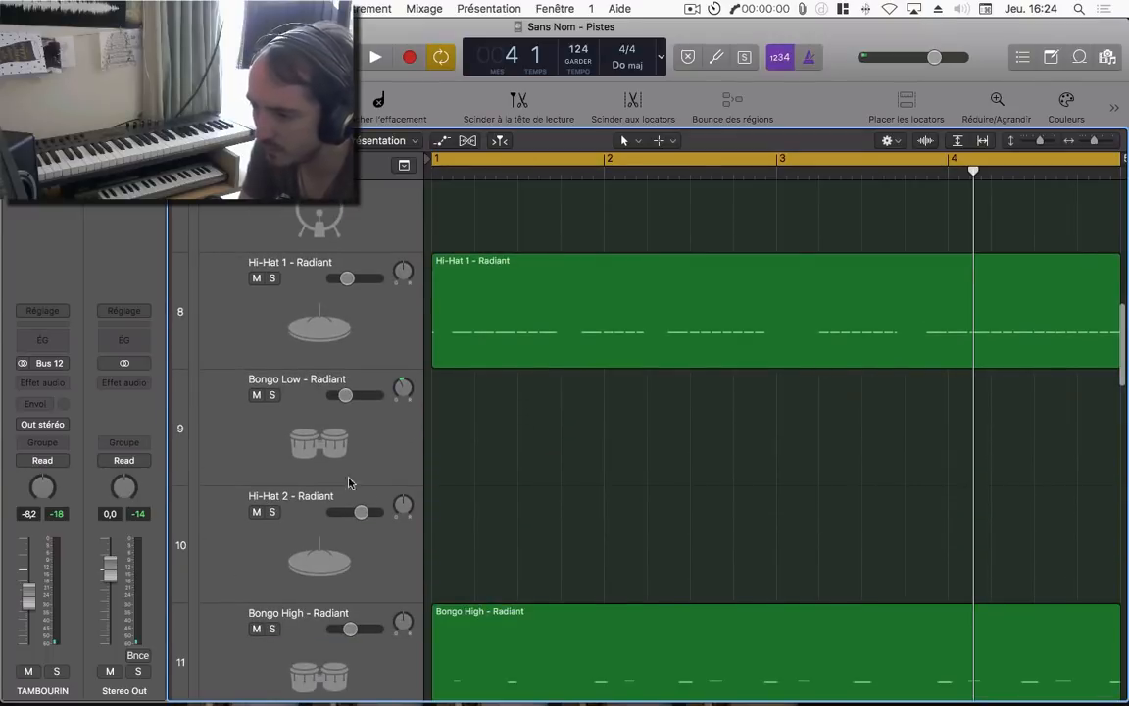
click(357, 458)
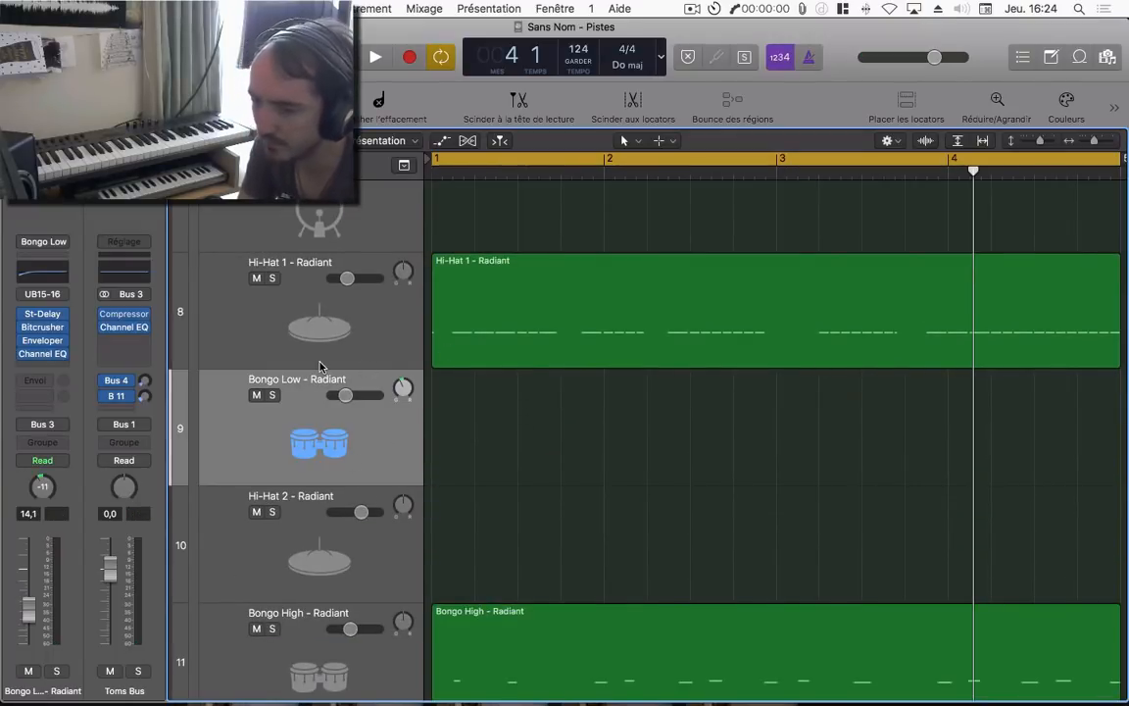
- Play the loop and look through the individual drum tracks inside the Radiant stack
key(space)
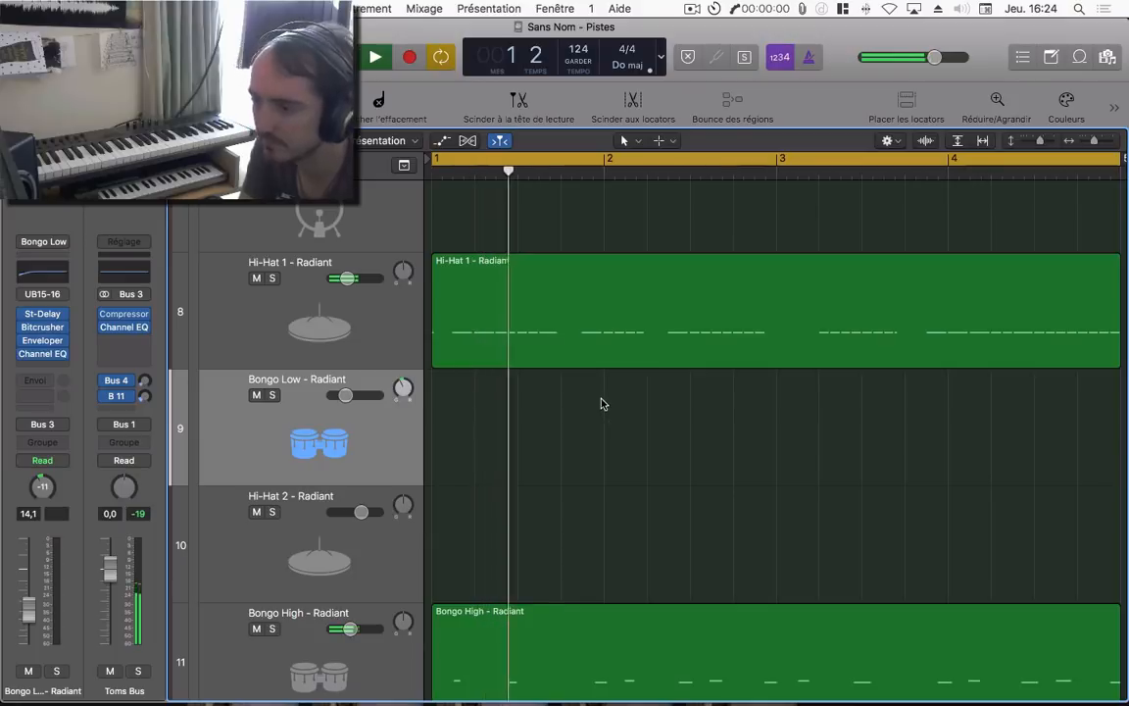
click(654, 252)
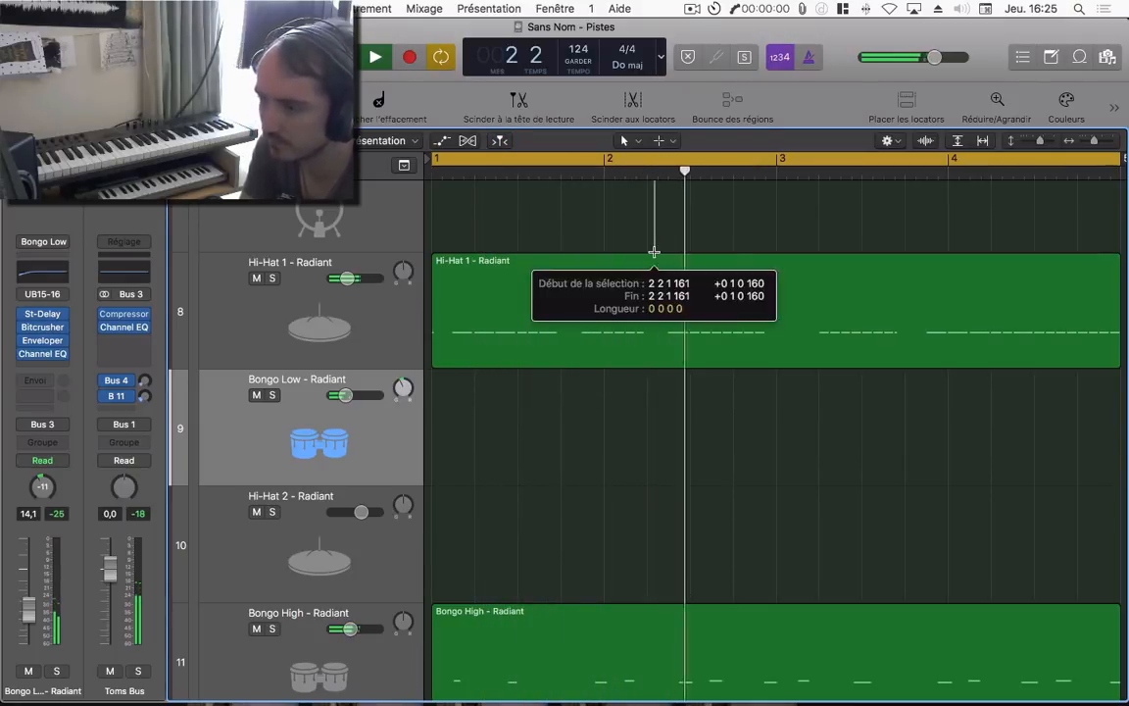
scroll(741, 383, down, 5)
scroll(766, 453, up, 4)
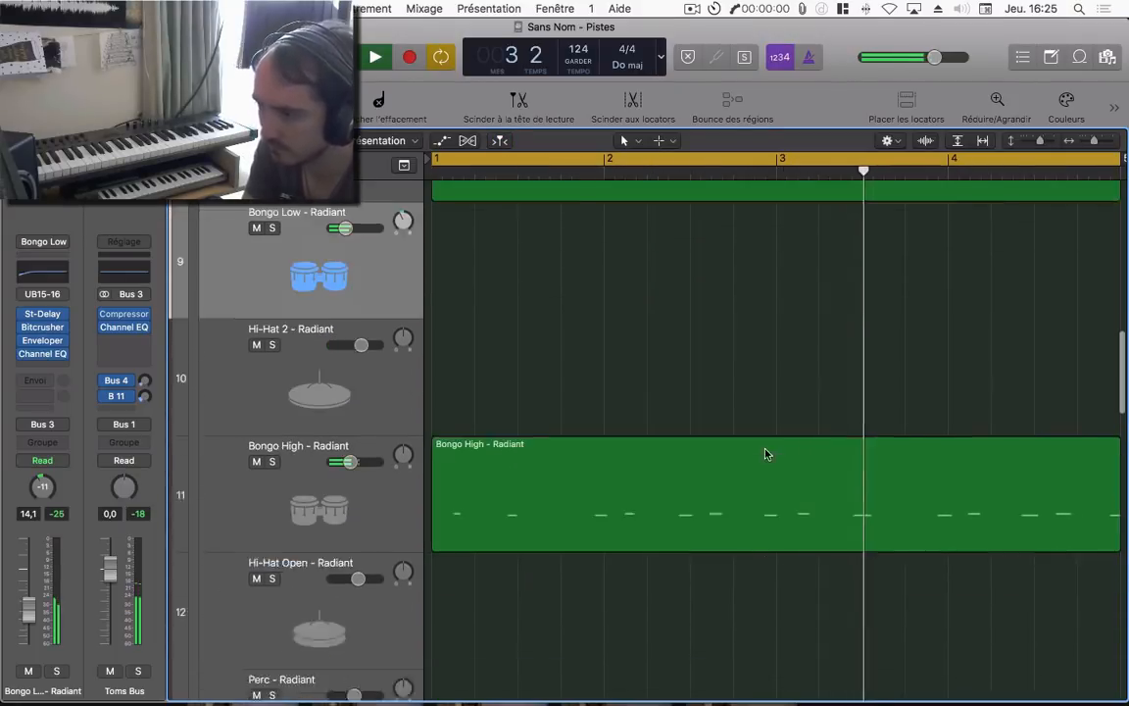
scroll(905, 272, right, 3)
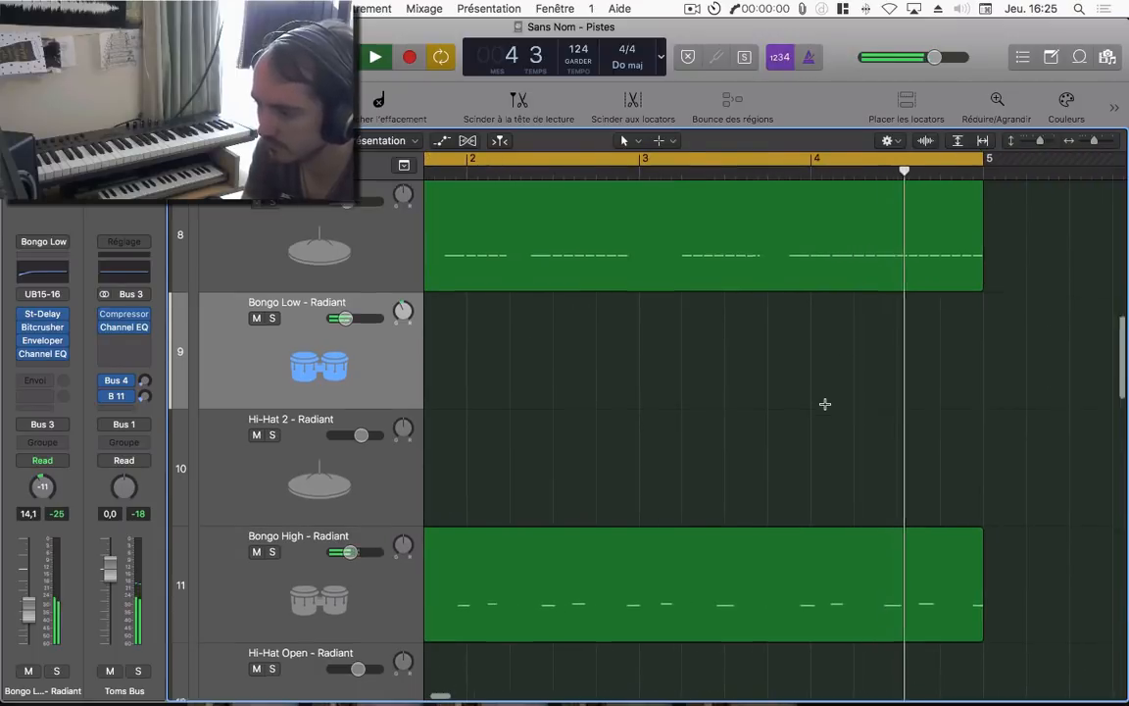
scroll(825, 403, down, 10)
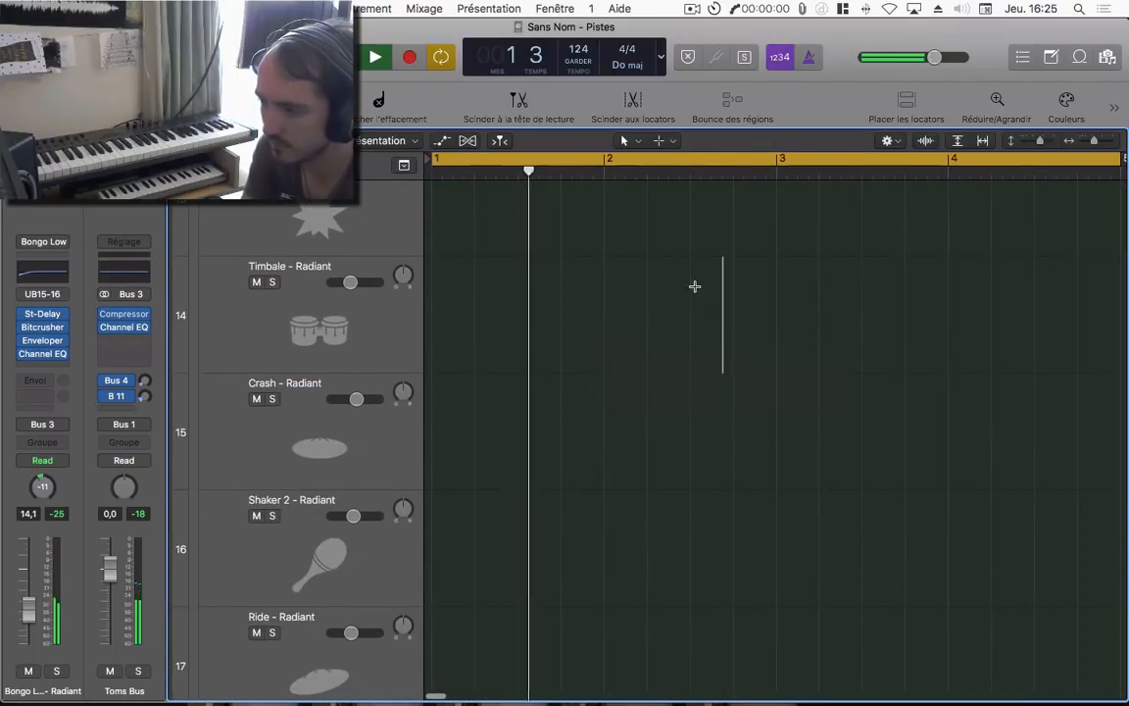
key(e)
key(e)
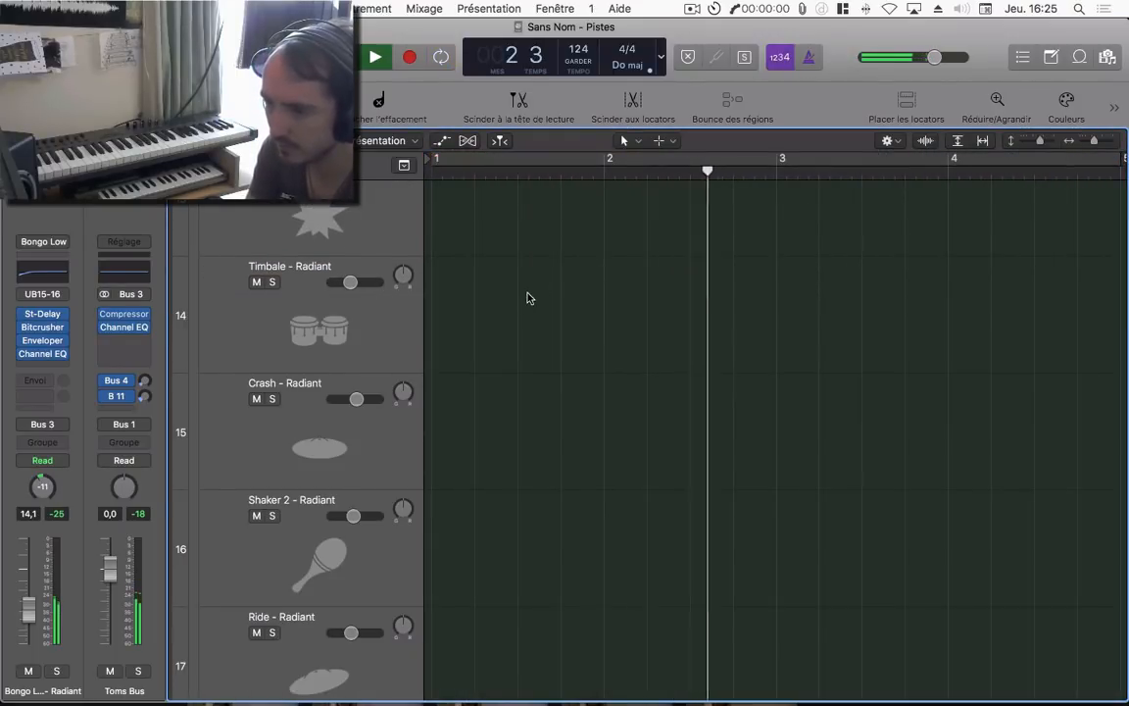
- Collapse the Radiant track stack and select the TAMBOURIN track with the whole loop in view
scroll(486, 415, up, 15)
click(202, 251)
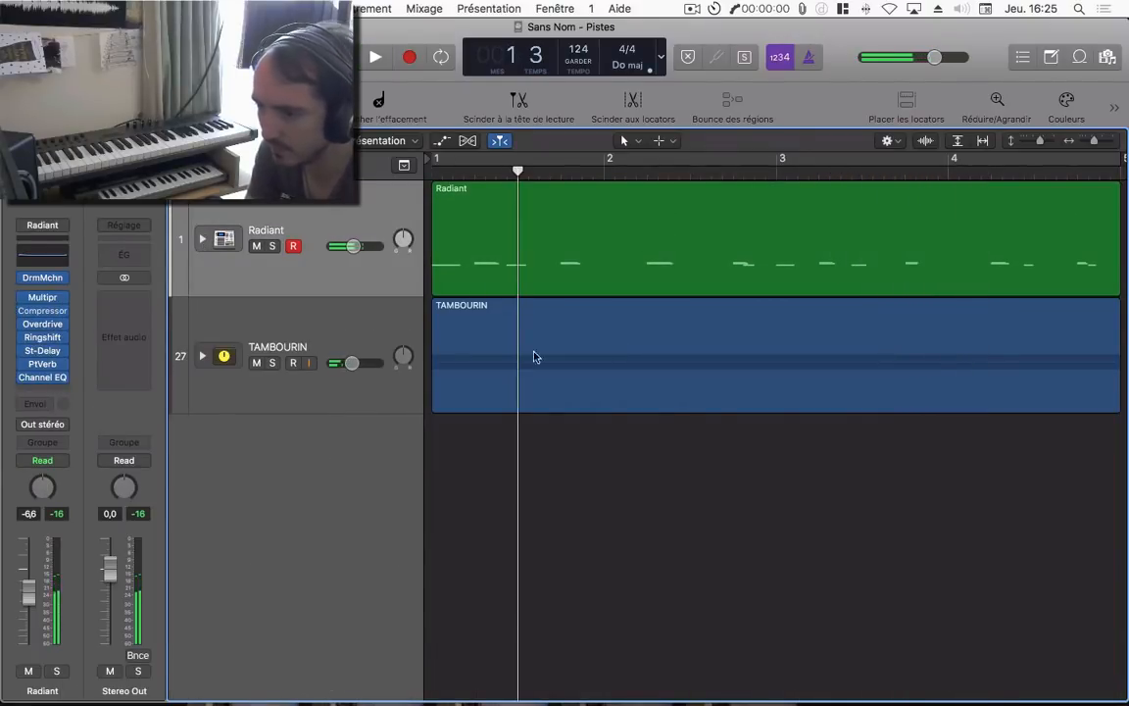
click(295, 321)
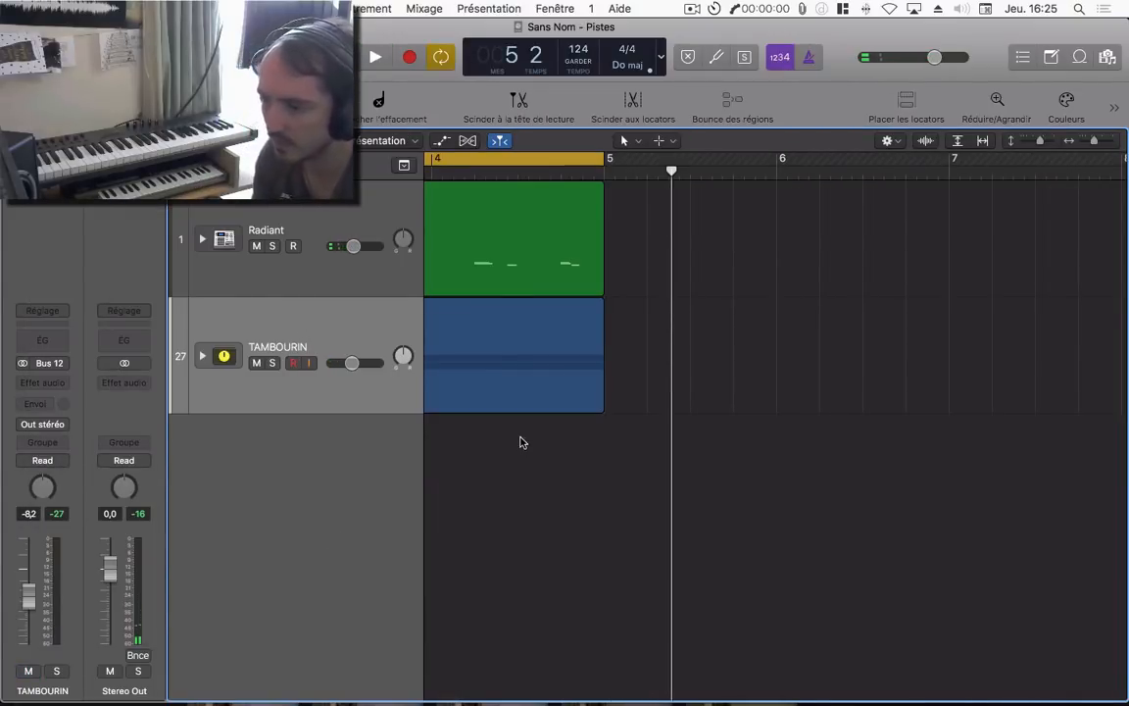
key(z)
scroll(490, 463, down, 1)
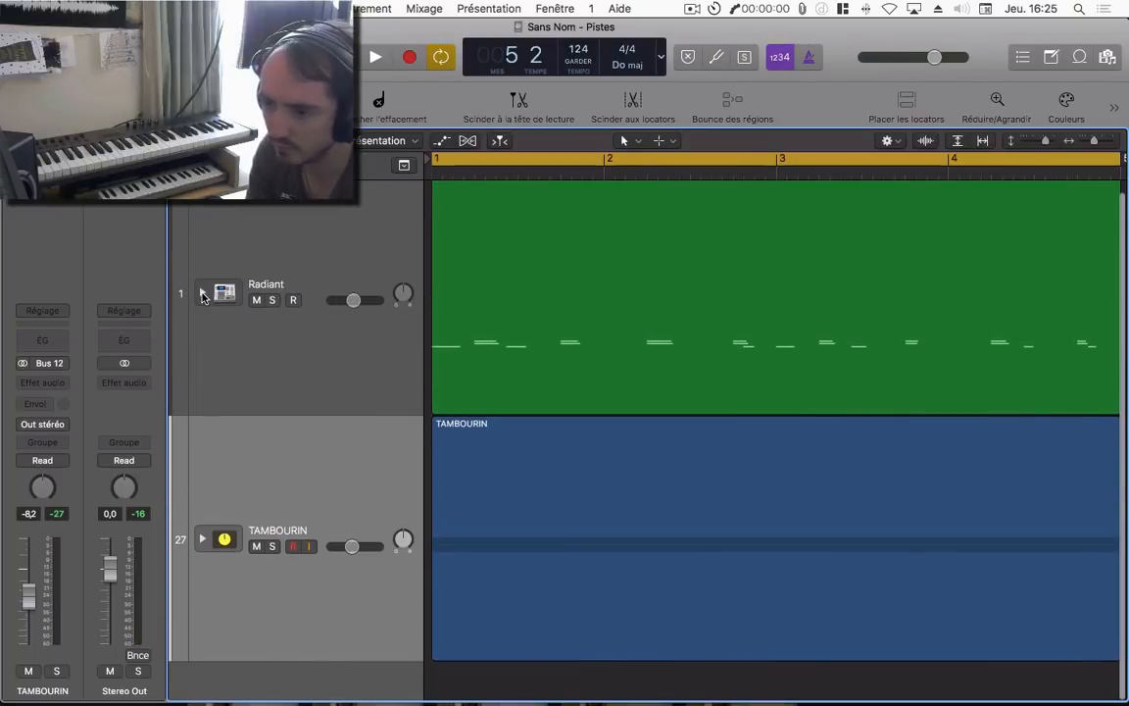
click(203, 293)
click(203, 293)
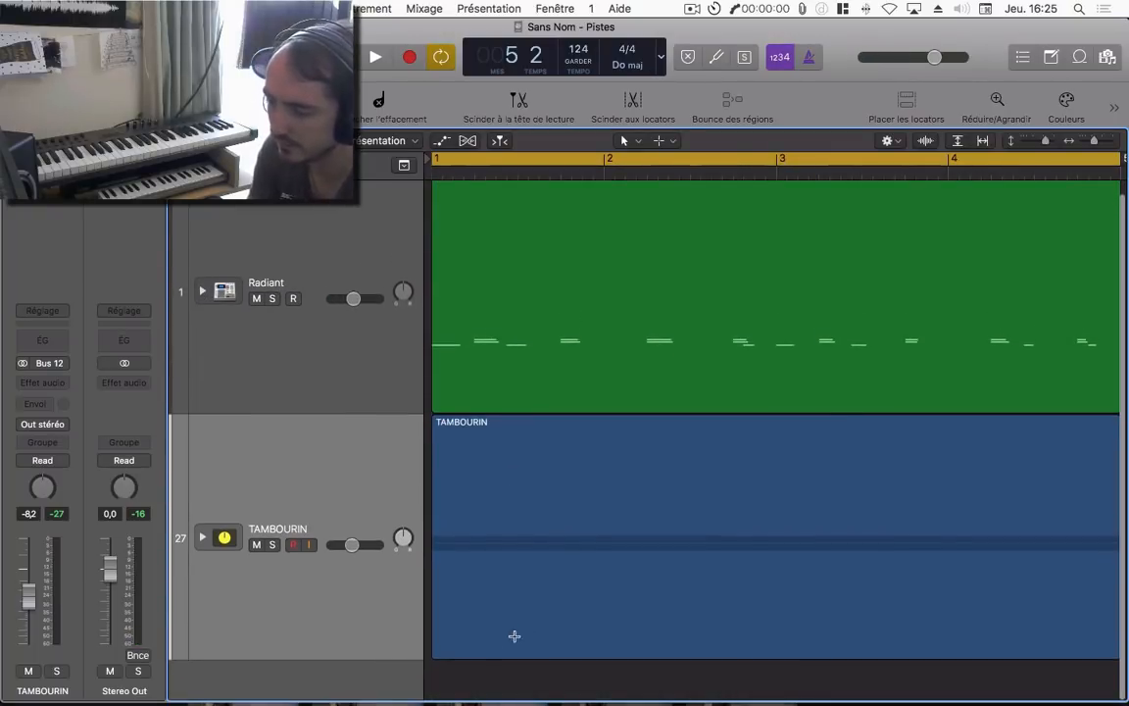
- Create one software instrument track with Drum Kit Designer on Output 1 + 2, using the Portland Kit sound
key(alt+super+n)
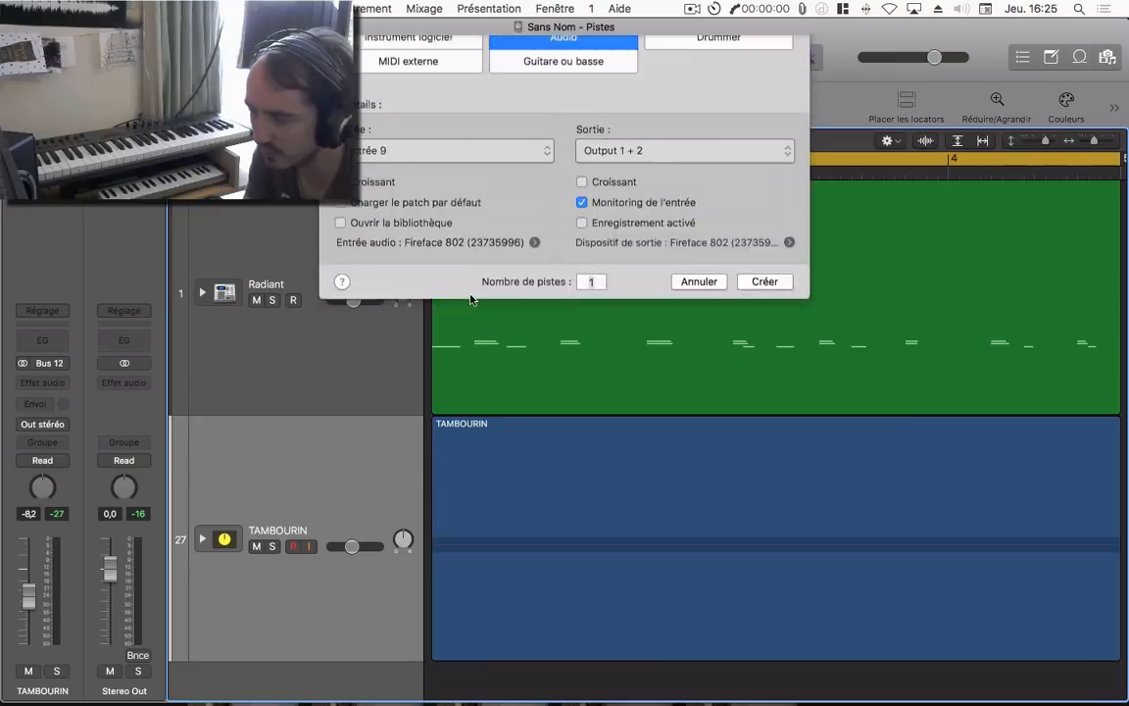
click(438, 76)
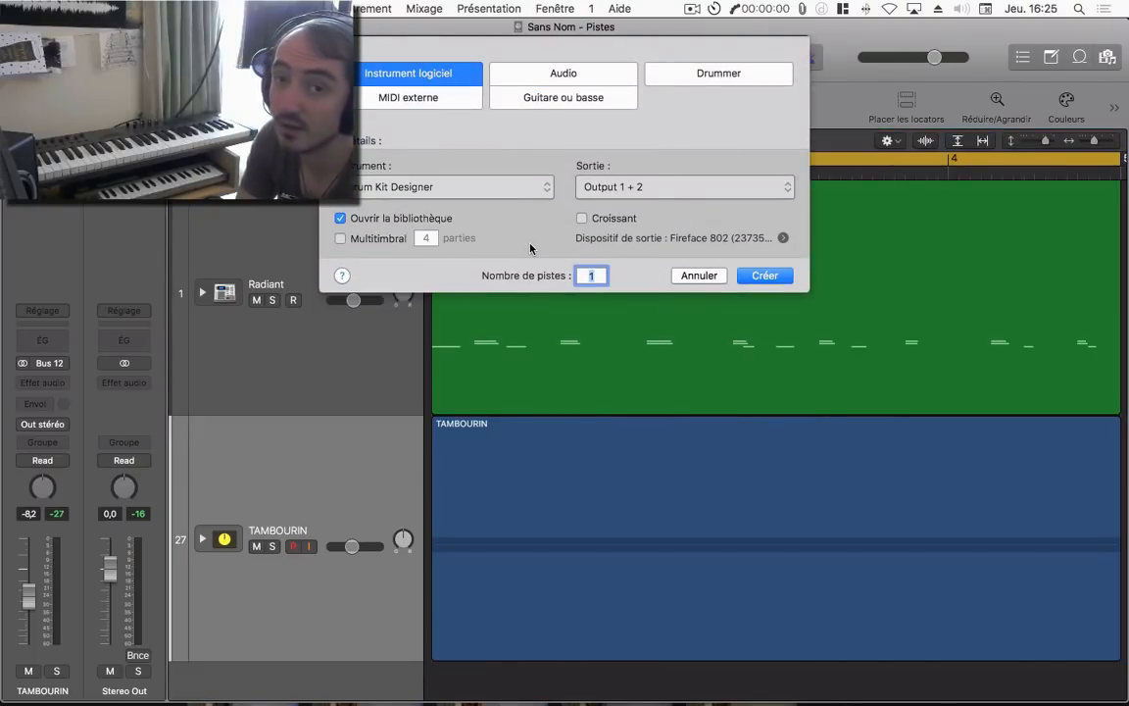
click(765, 276)
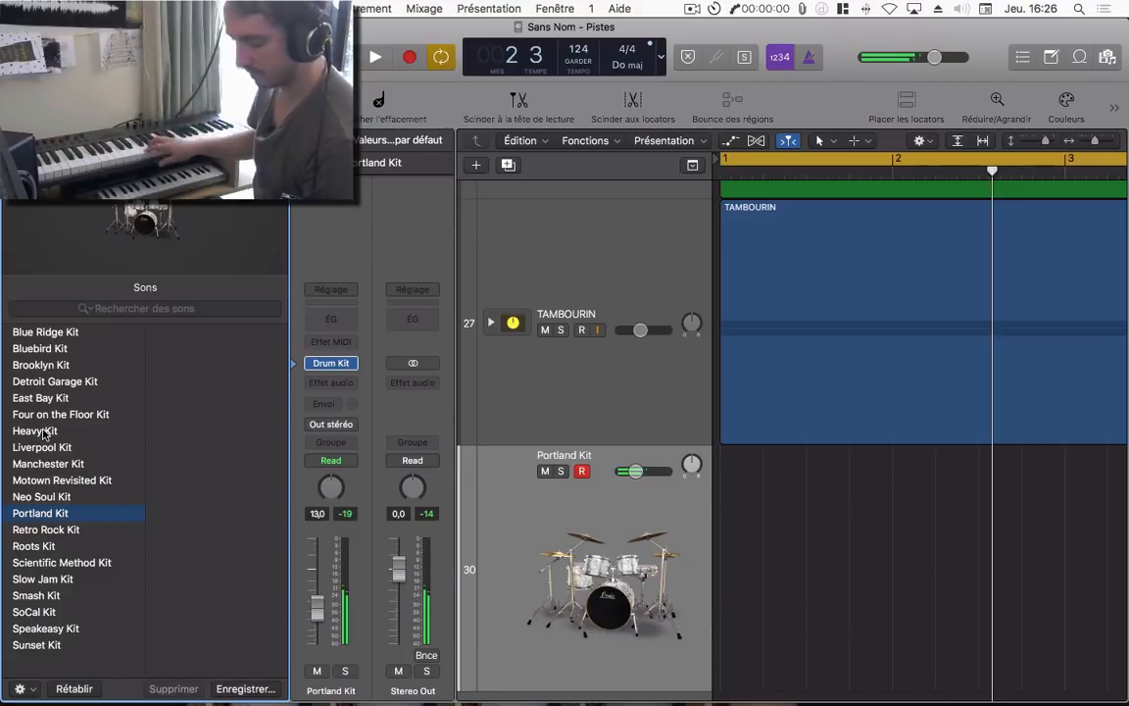
key(space)
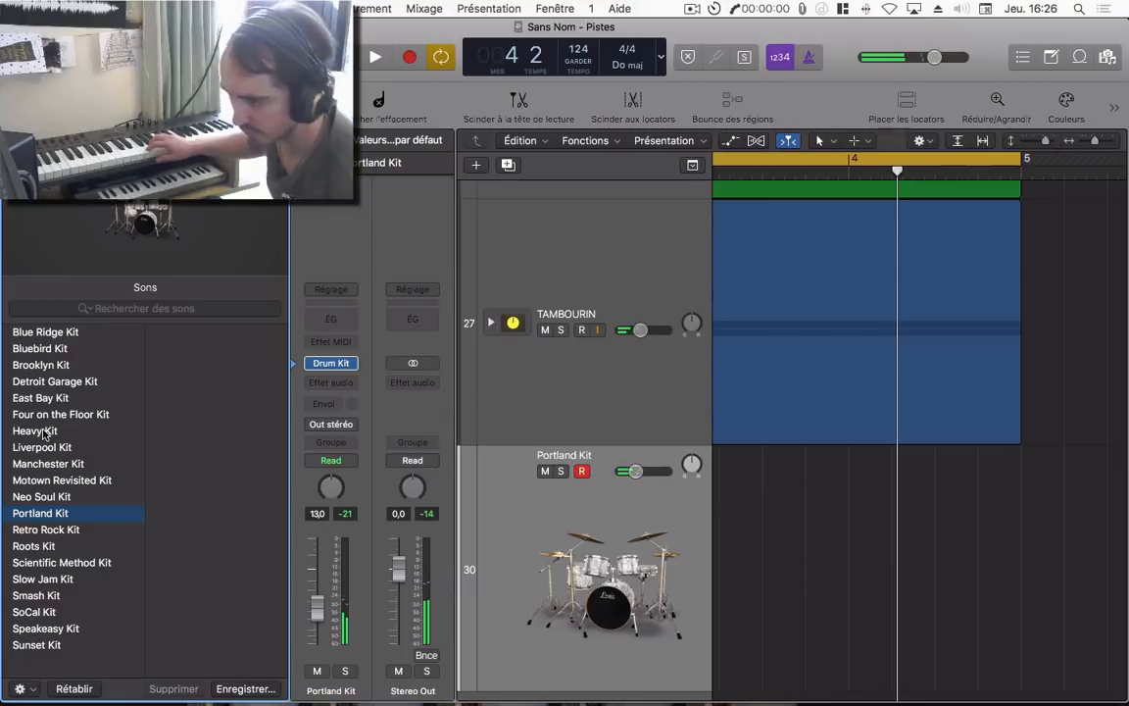
key(r)
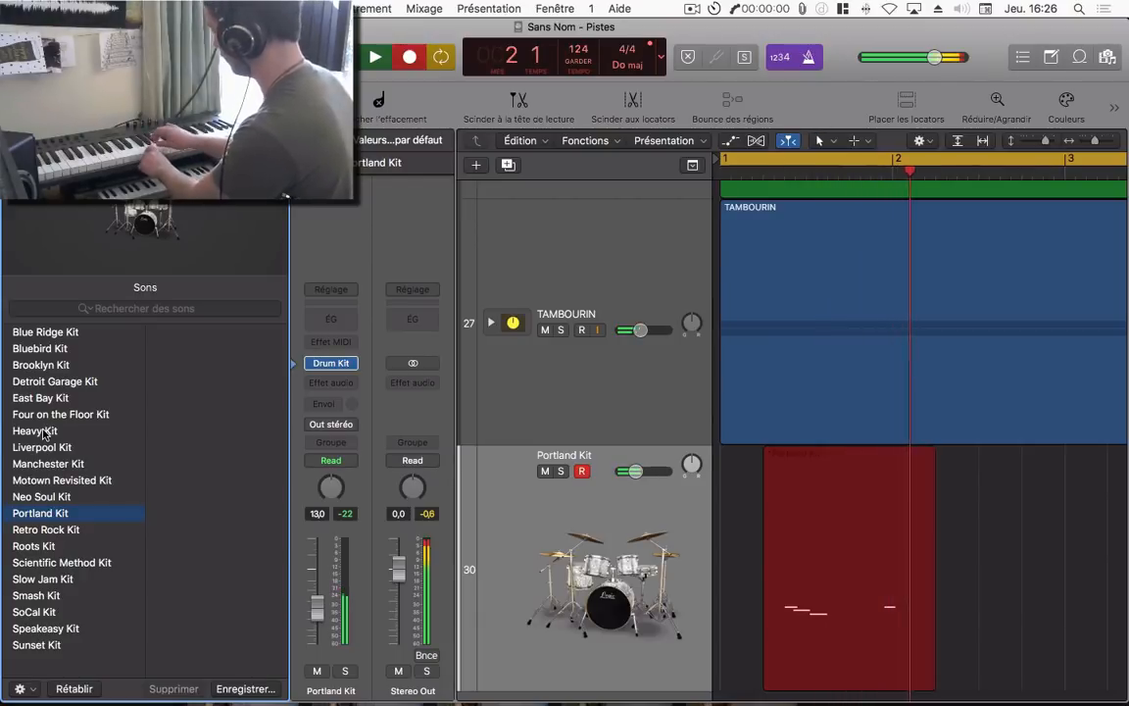
key(space)
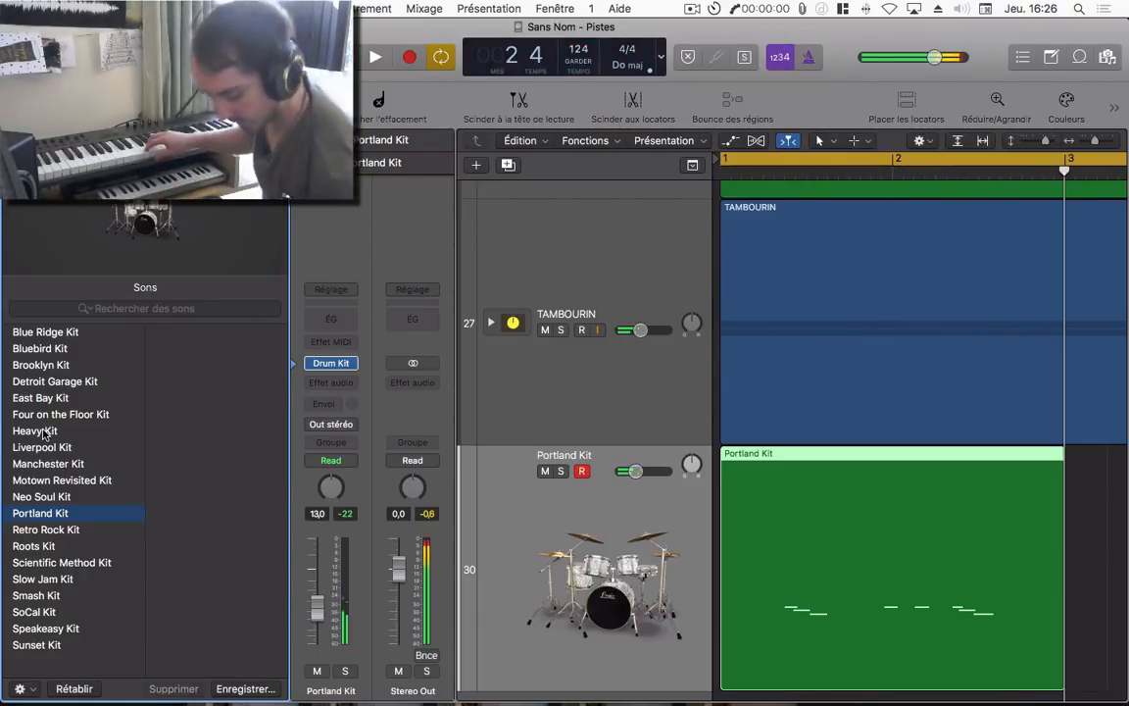
key(super+z)
- Record a four-bar tom pattern on the Portland Kit track and open its region in the piano roll for playback
key(r)
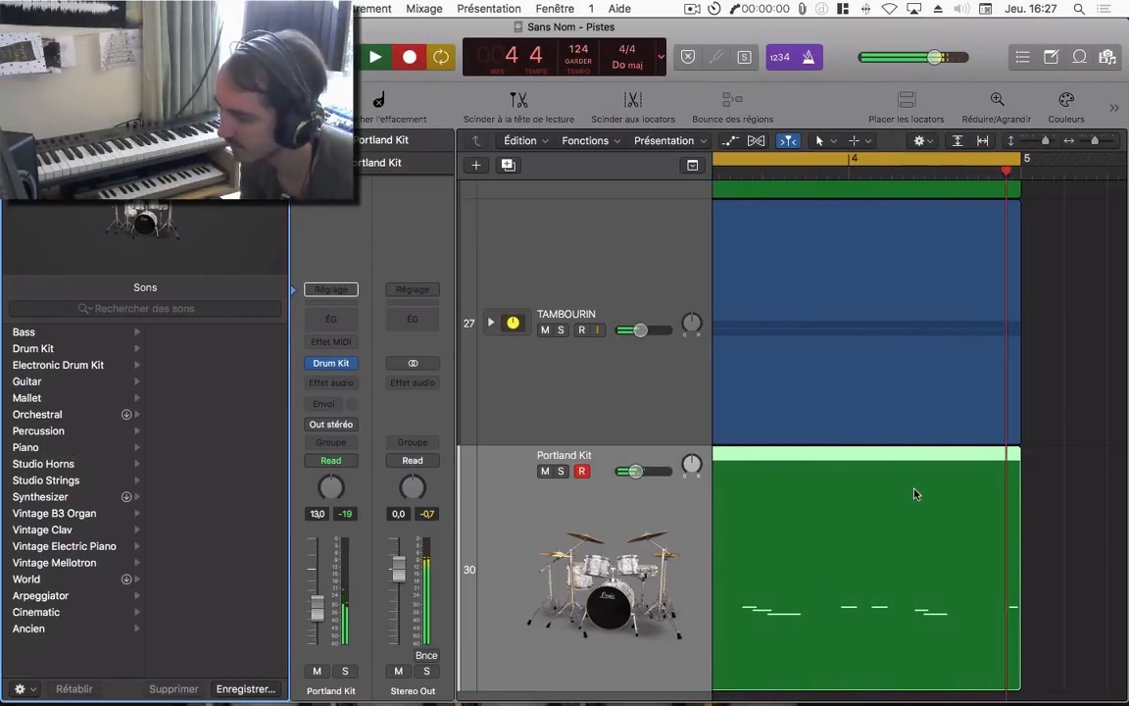
key(space)
double_click(903, 461)
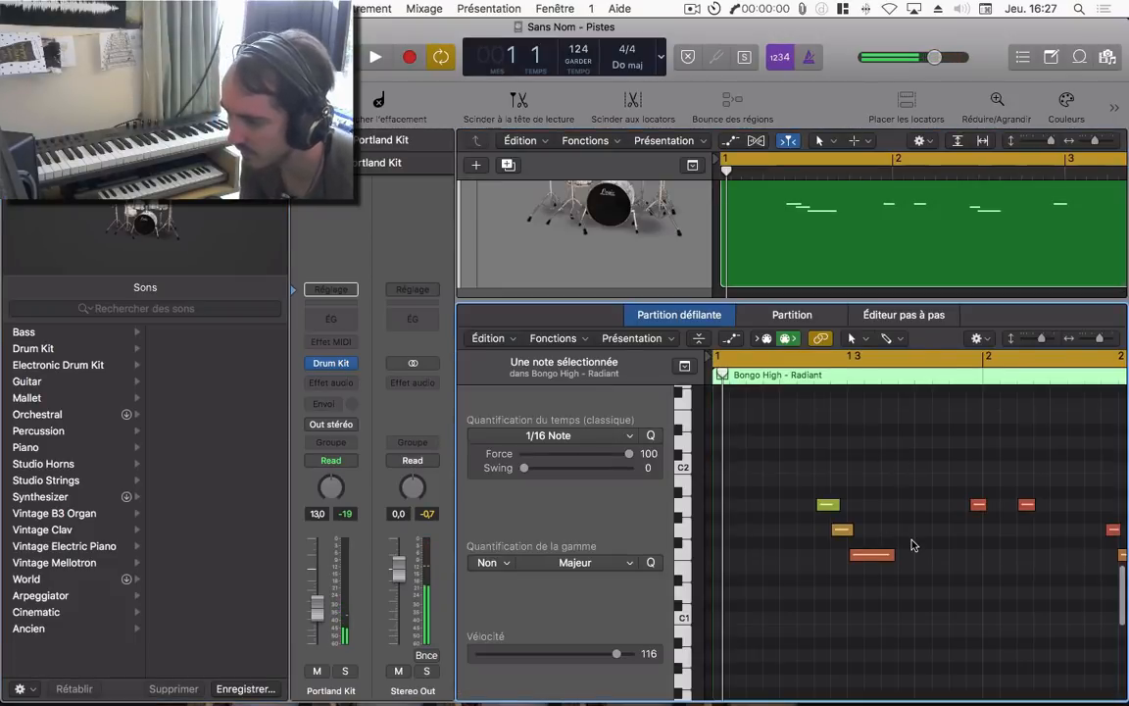
key(space)
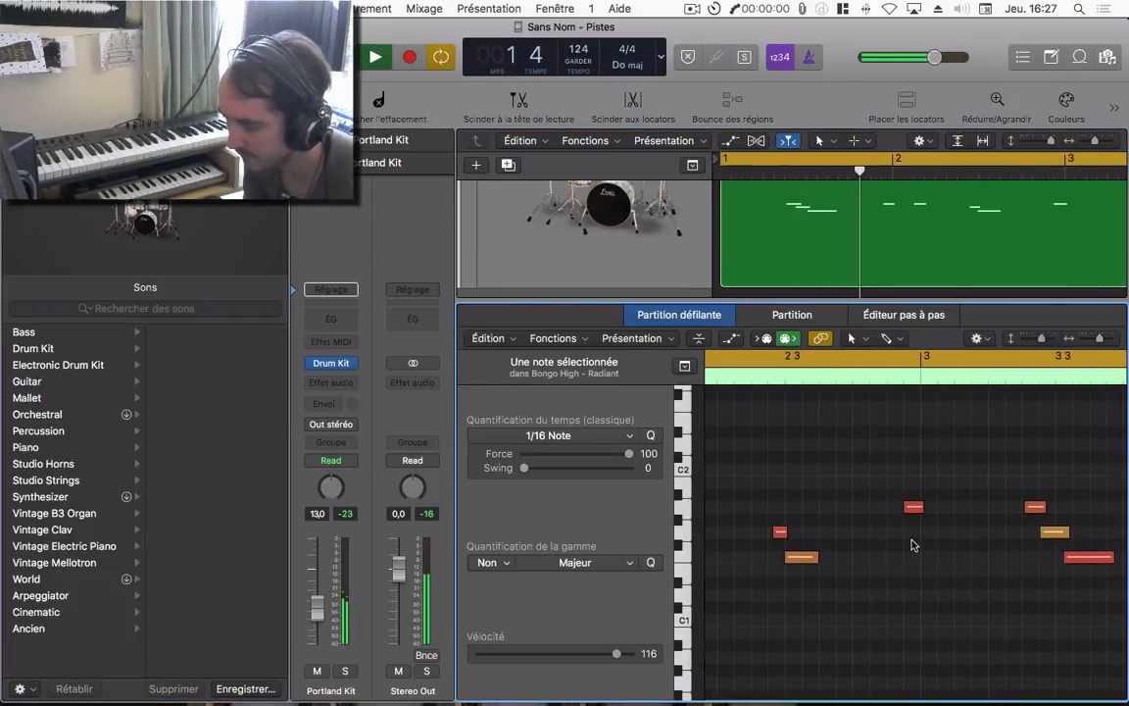
key(y)
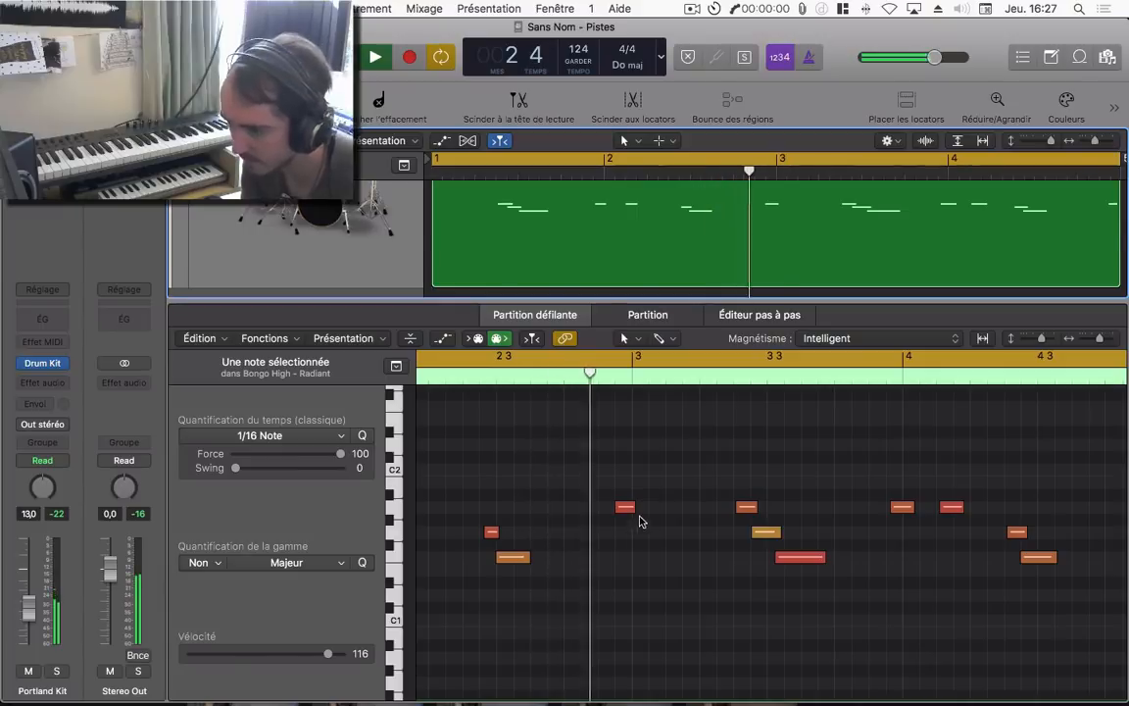
key(space)
- Shift the long Low Tom note near beat 3 of bar 3 slightly earlier and listen to the loop
drag(794, 558, 781, 565)
click(464, 382)
key(space)
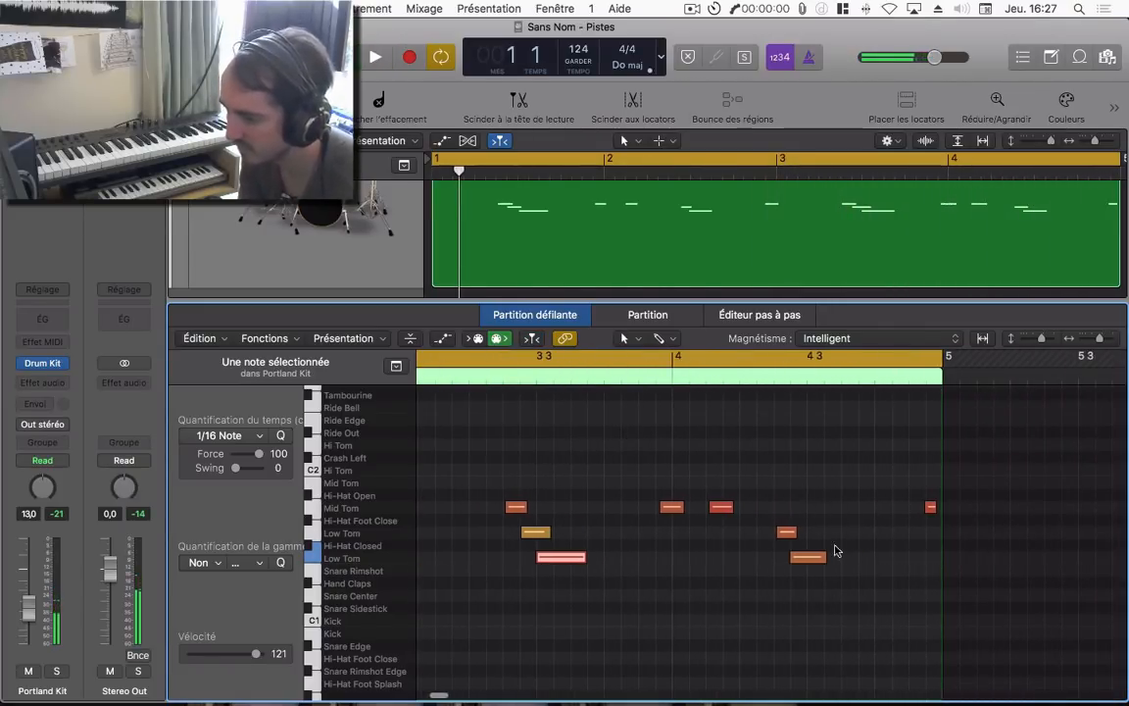
- Try shifting the two Low Tom notes of bar 4 slightly later, listen, and move them back
drag(826, 505, 829, 561)
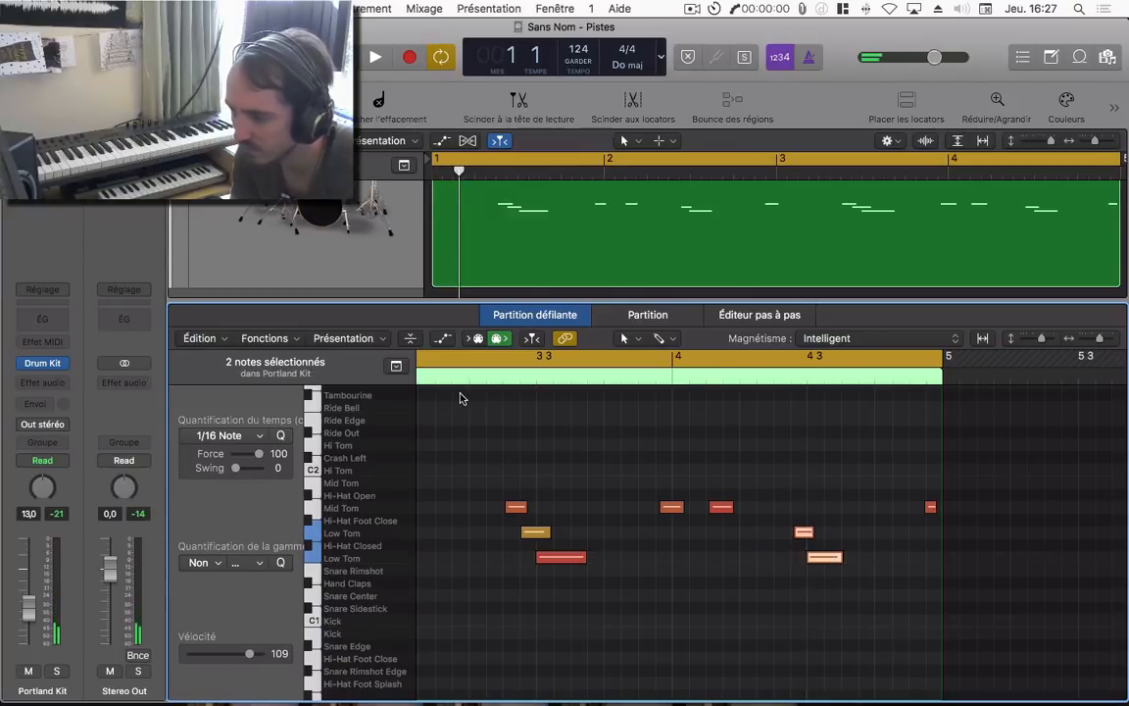
double_click(469, 379)
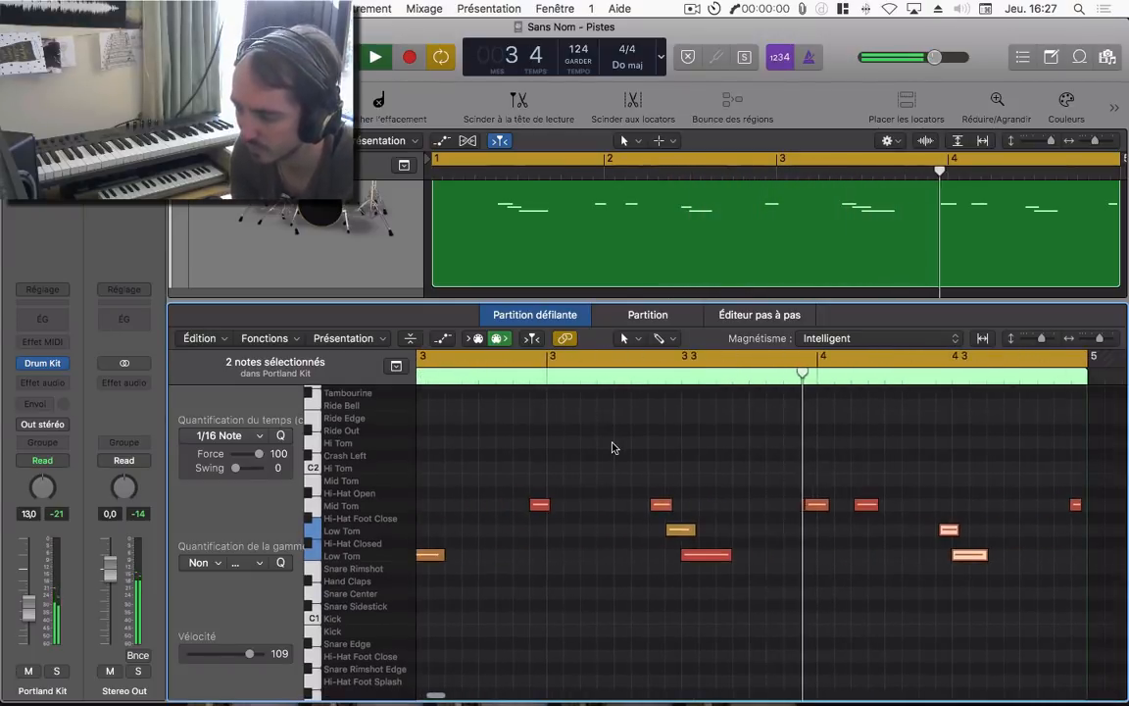
key(space)
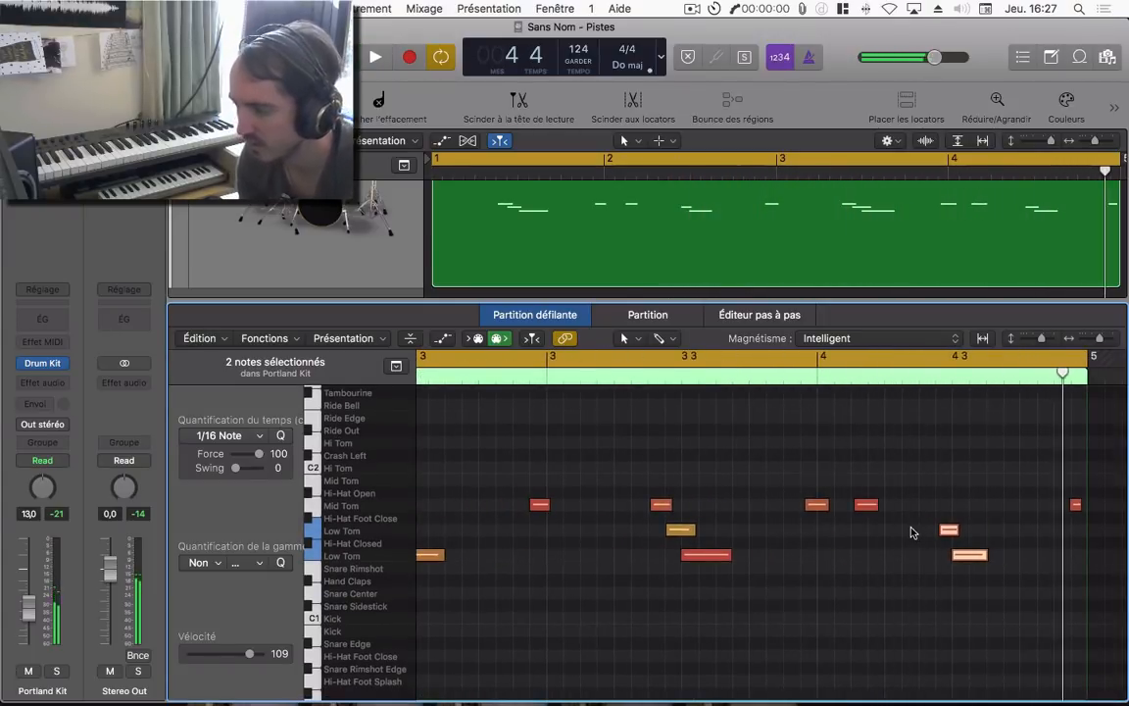
drag(914, 532, 958, 565)
key(space)
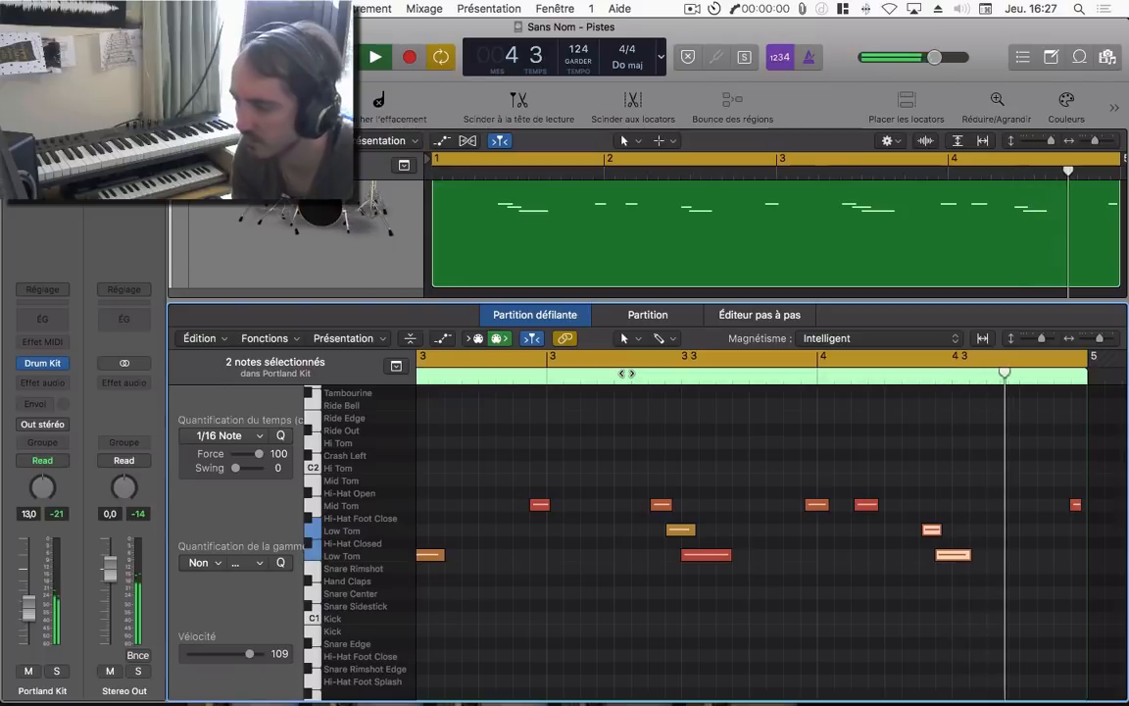
- Stop playback and close the piano roll to return to the full track view
key(space)
key(x)
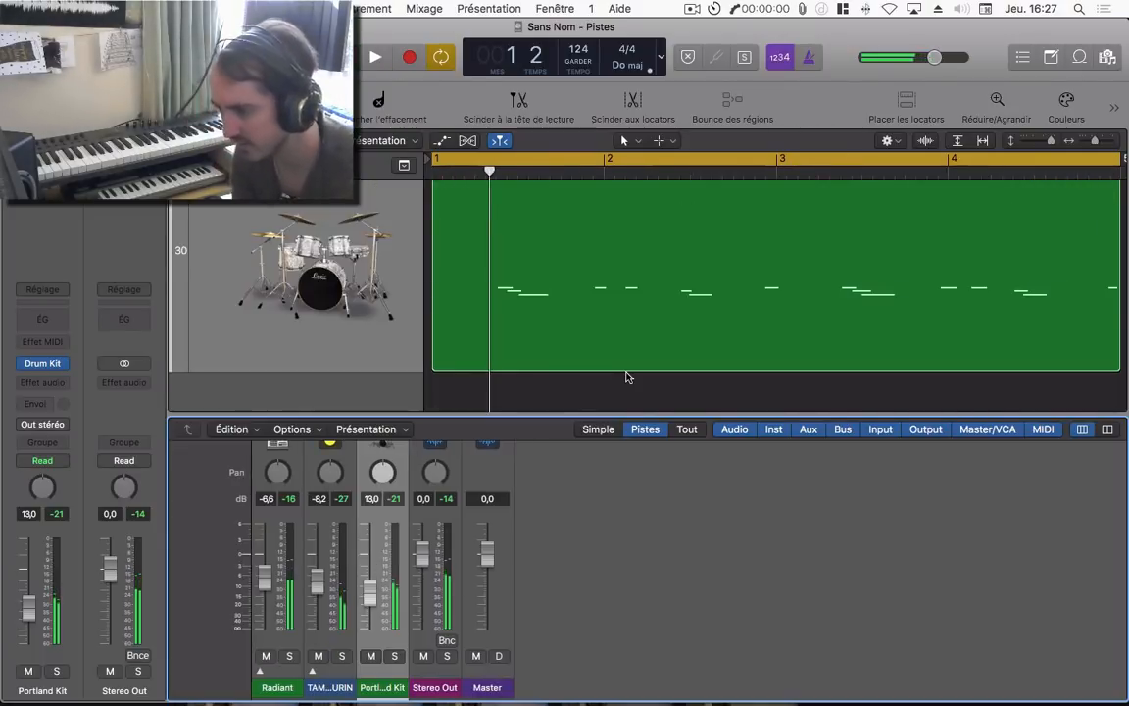
key(x)
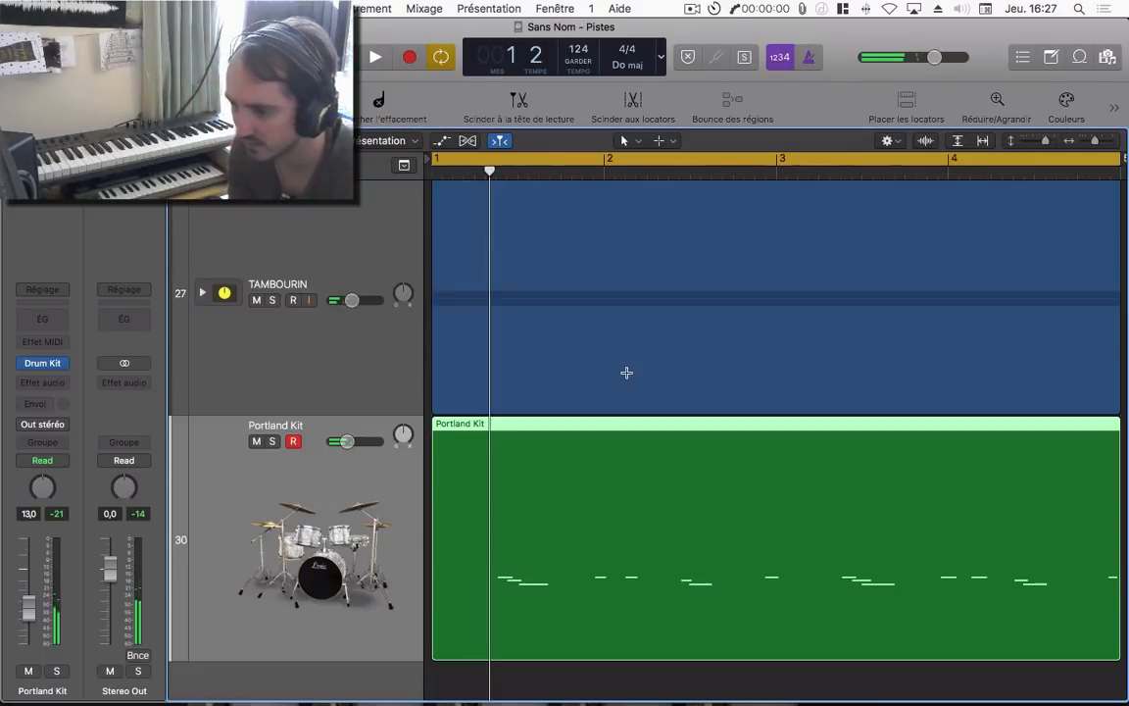
- Add a Channel EQ to the Portland Kit track with a 6 dB/Oct high-cut filter at about 1.1 kHz
click(38, 315)
click(560, 118)
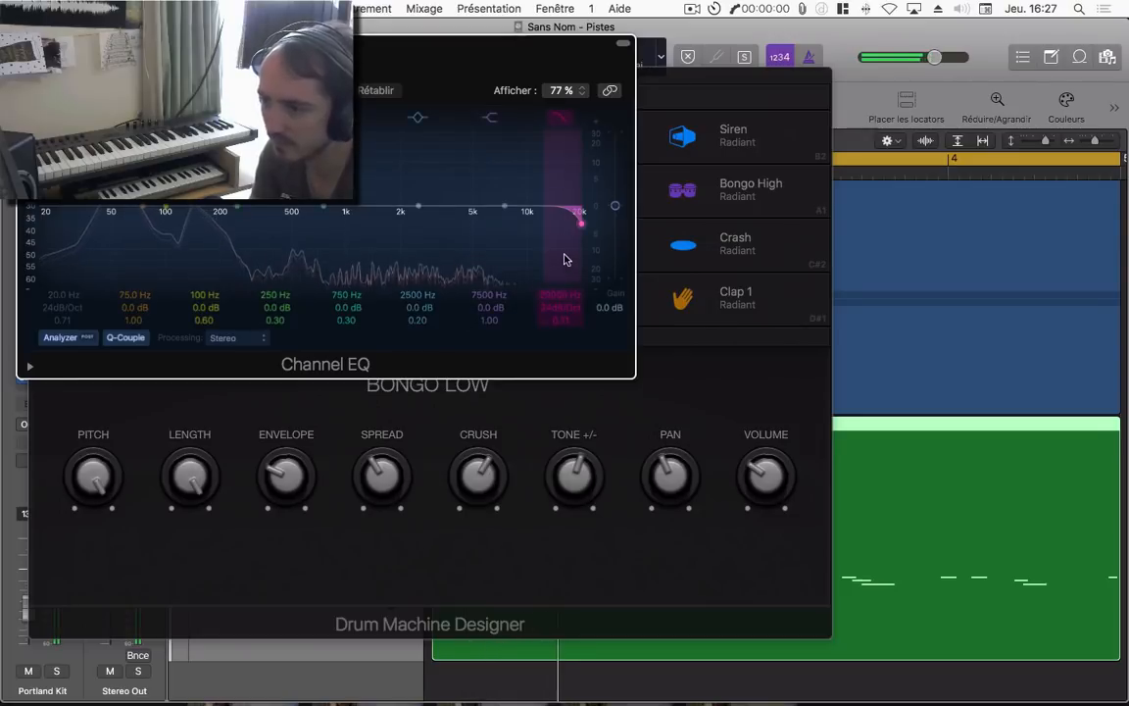
drag(565, 259, 289, 260)
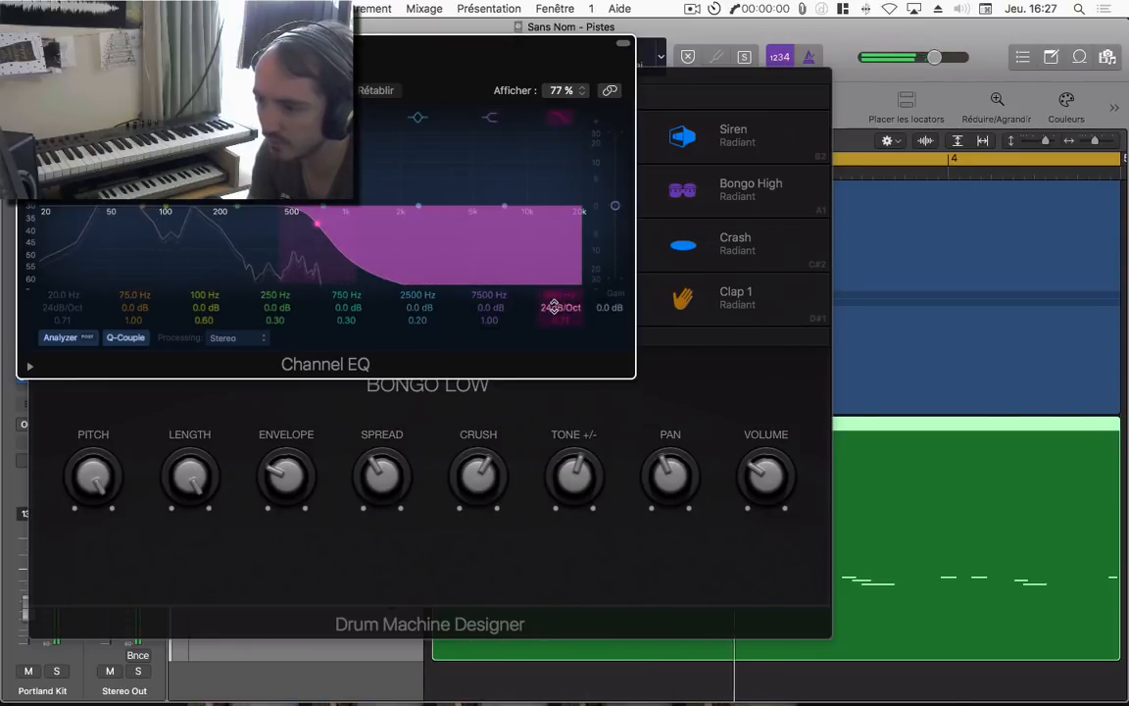
drag(553, 307, 555, 325)
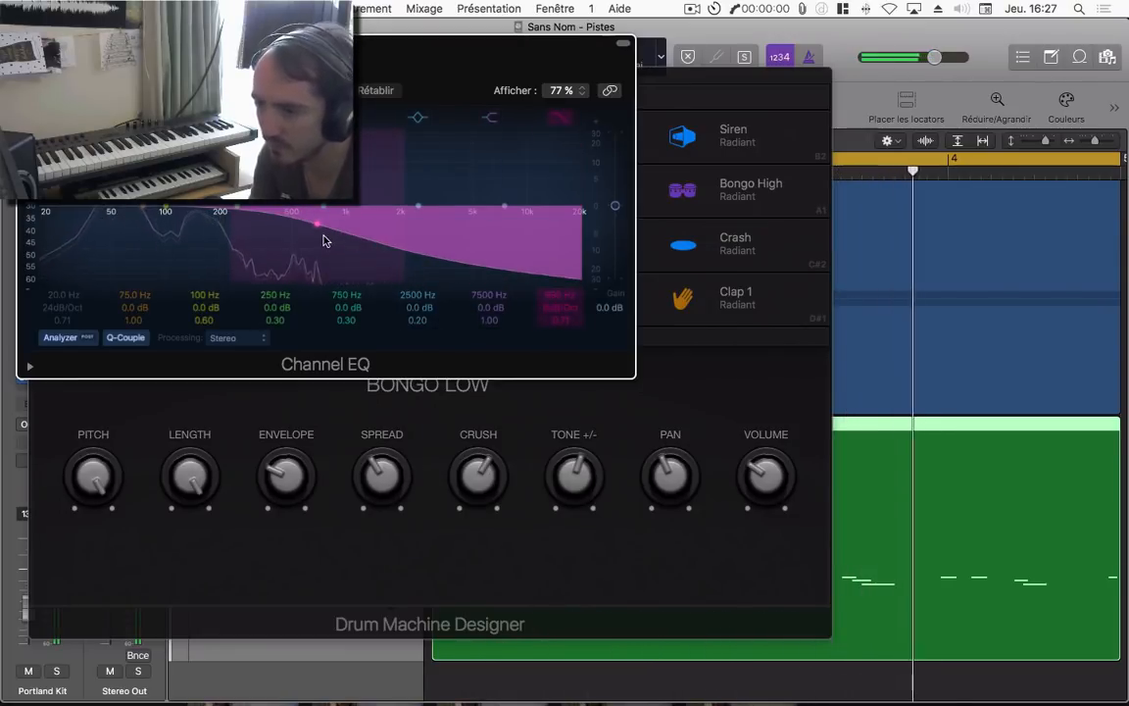
mouse_move(330, 240)
mouse_down()
mouse_move(511, 252)
mouse_move(343, 242)
mouse_up()
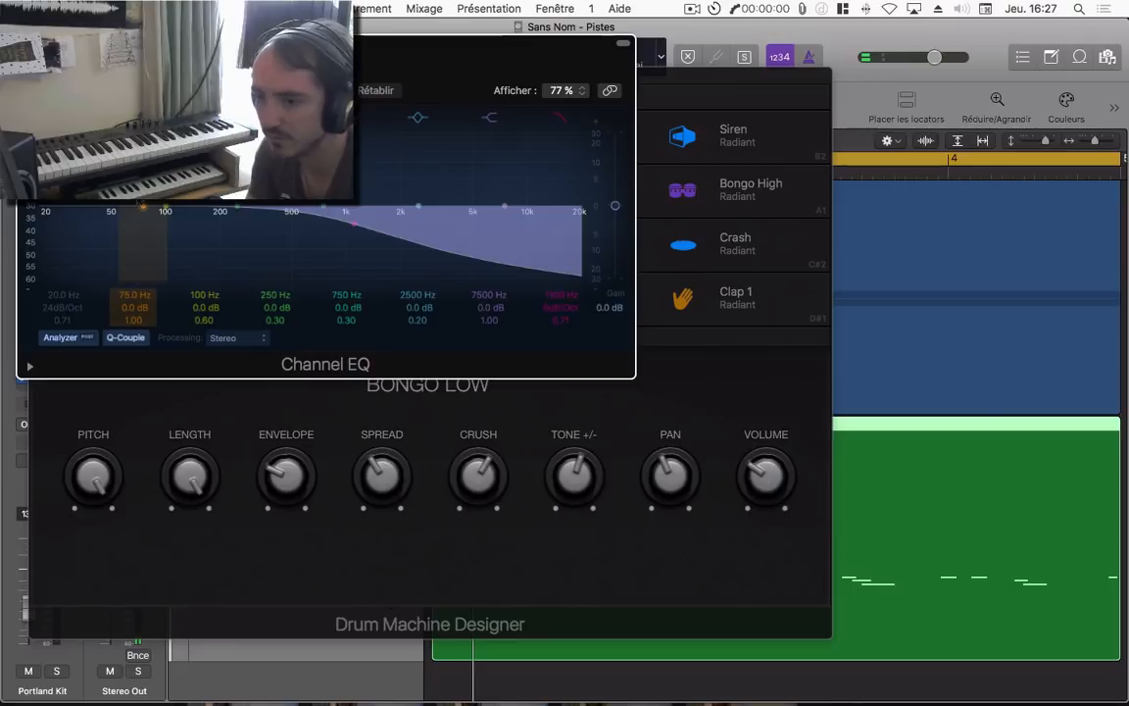
- Set the EQ's low shelf to 184 Hz with a +4.0 dB boost and close the plug-in windows
drag(146, 185, 212, 188)
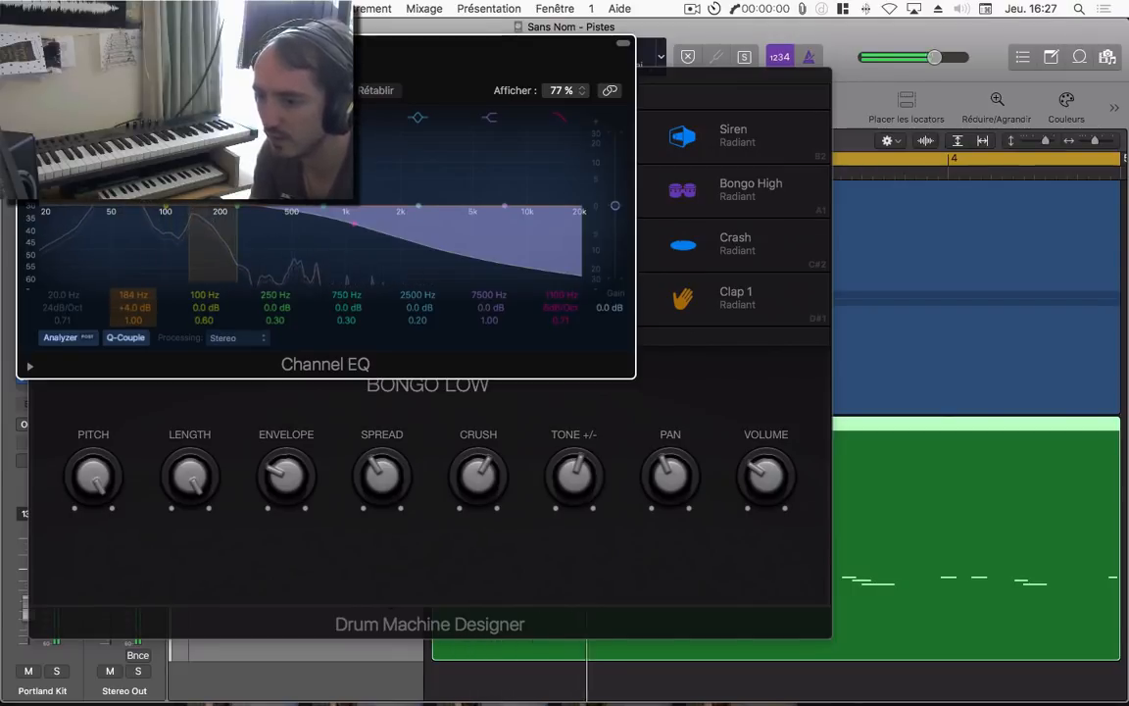
click(28, 43)
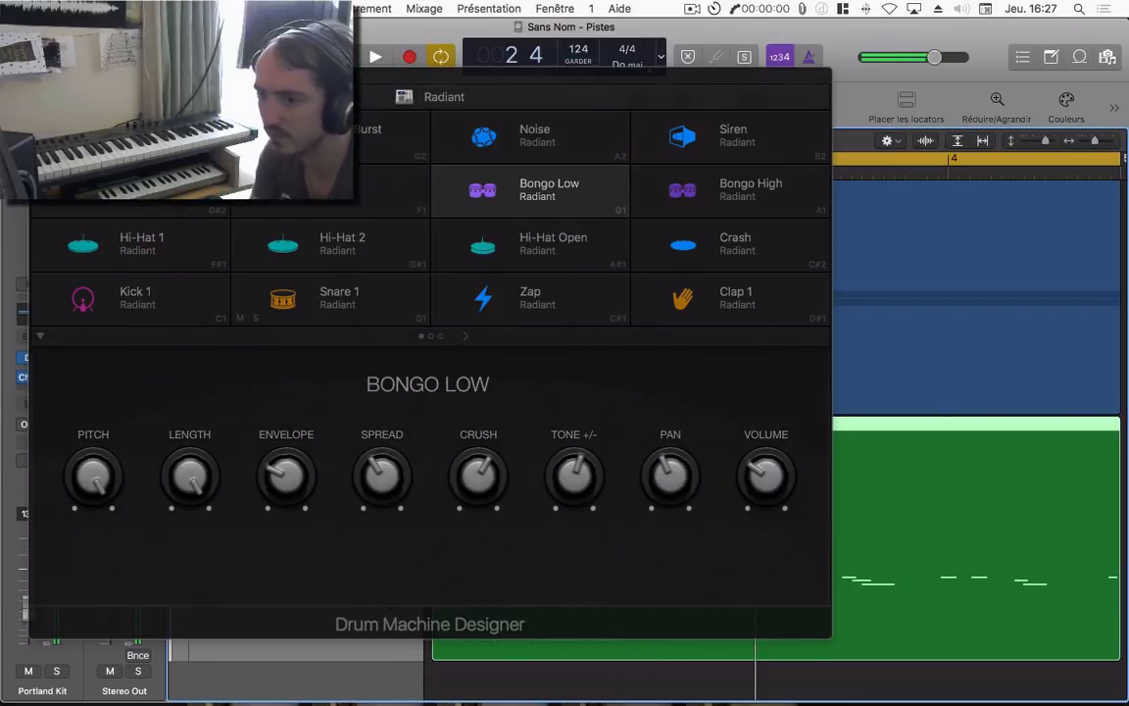
click(40, 76)
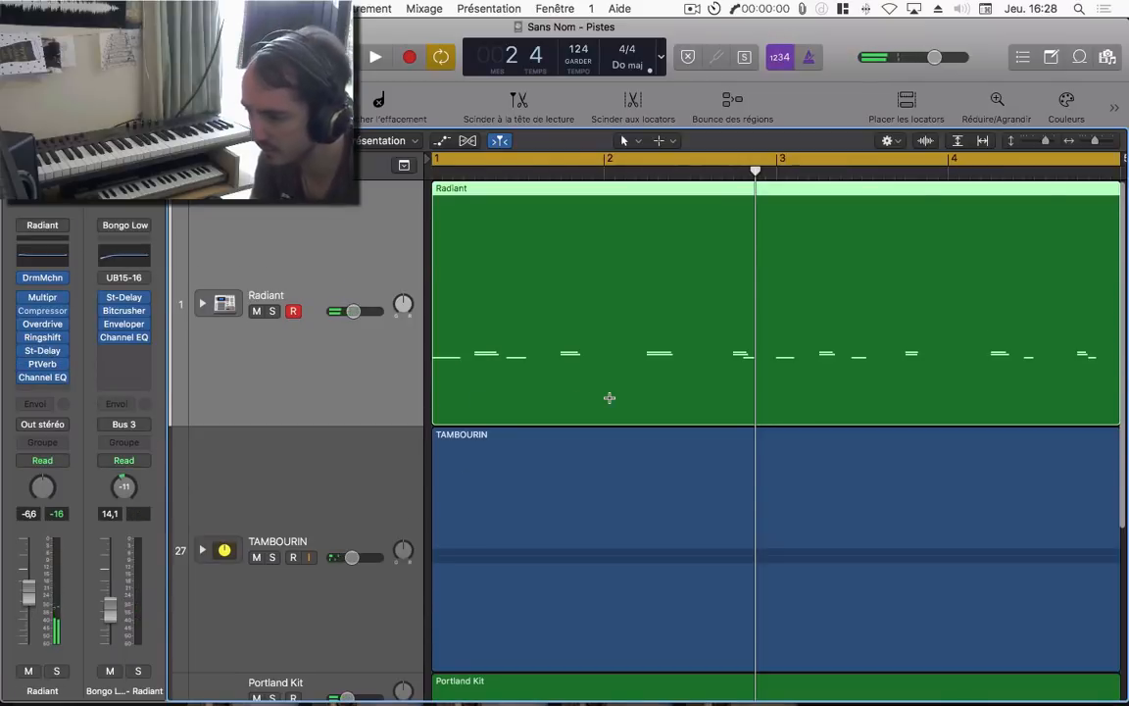
scroll(603, 471, down, 5)
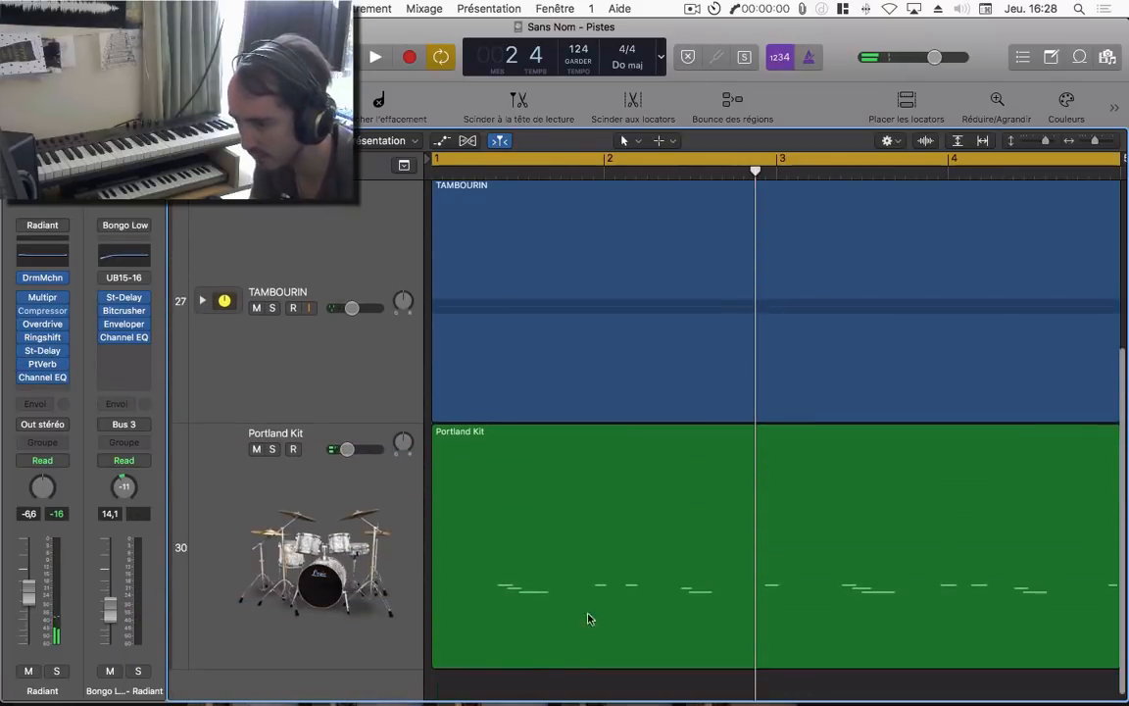
- Fit all tracks in the view, play the loop from the start and lower the Portland Kit volume to -16.8 dB
click(521, 689)
key(z)
click(350, 618)
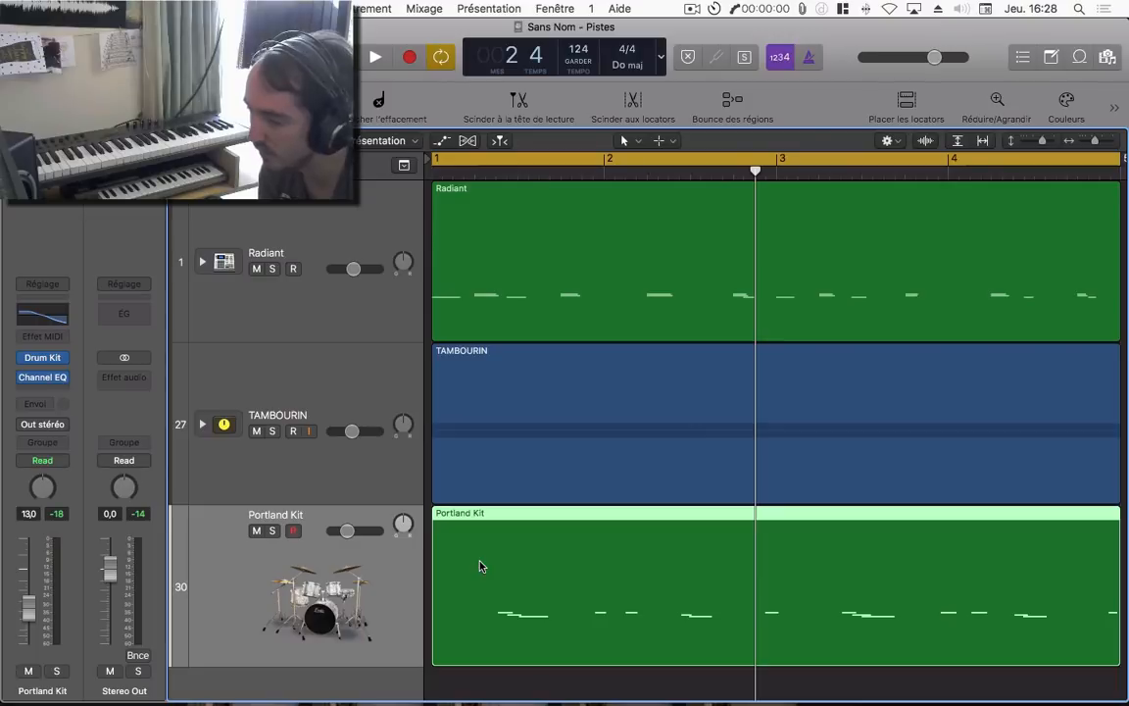
key(Return)
key(space)
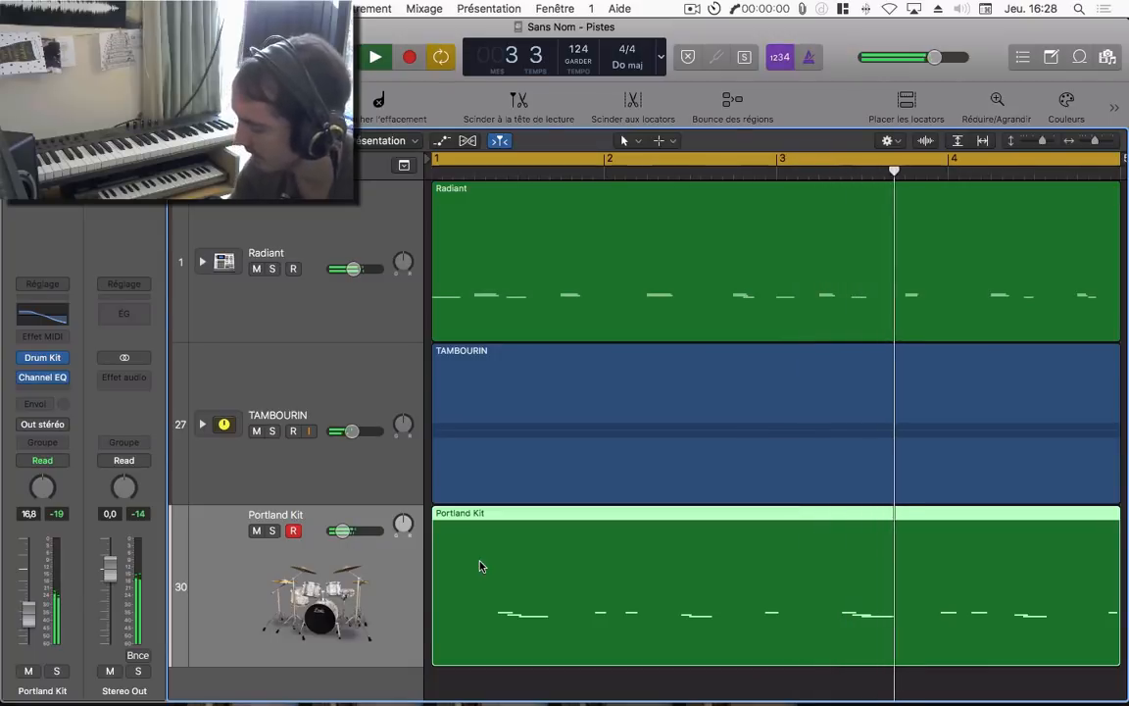
key(space)
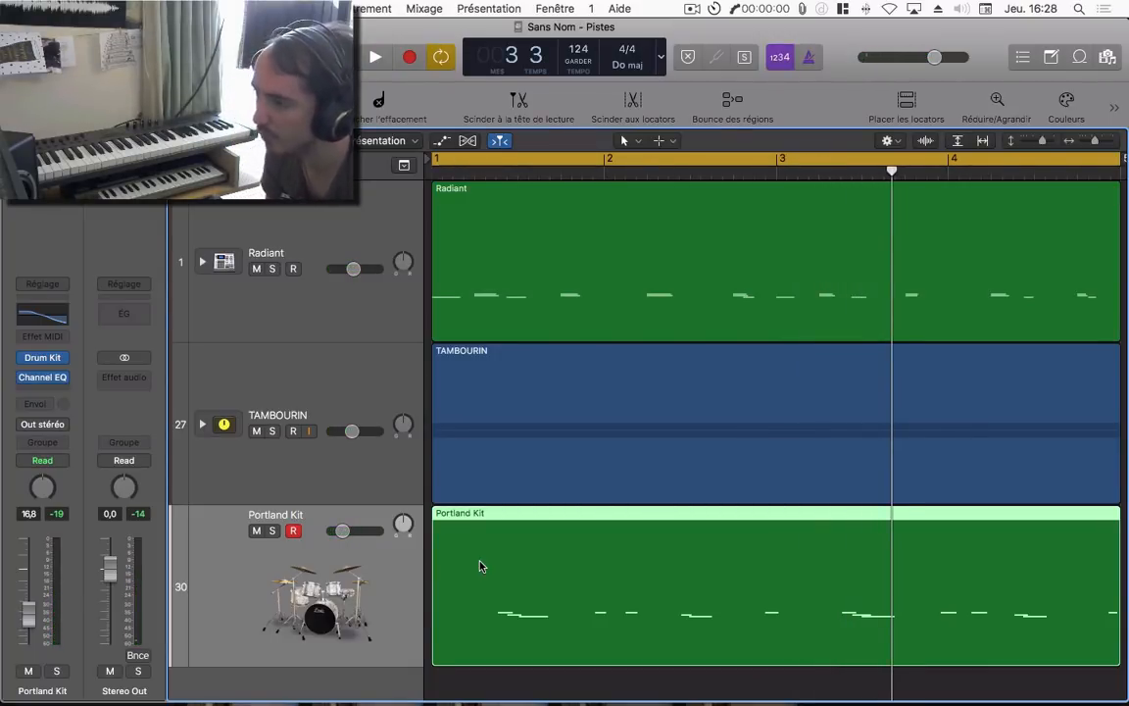
- Select the Radiant track and play the loop from the start to check its level against the other tracks
click(356, 245)
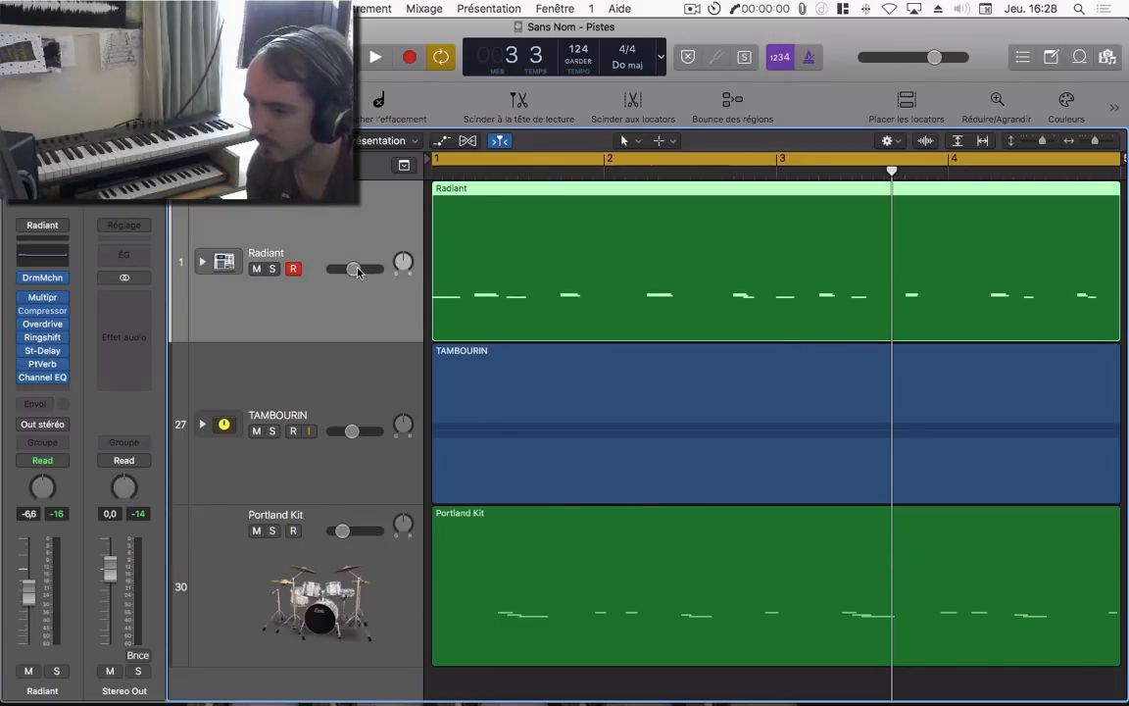
key(Return)
key(space)
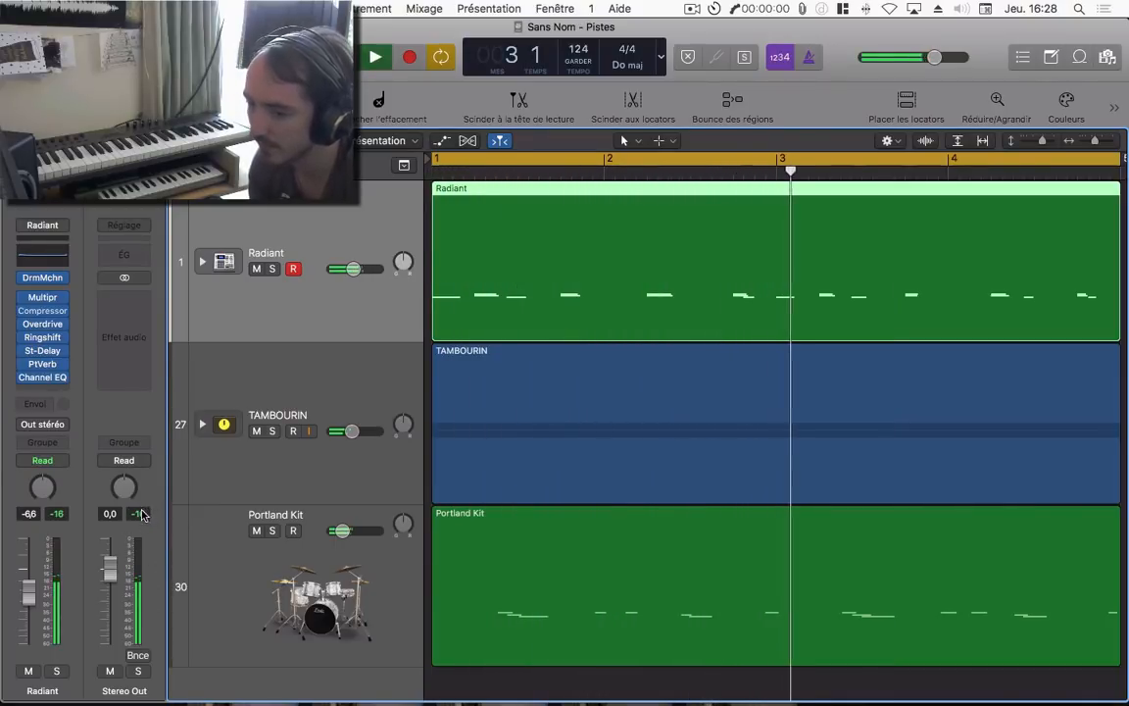
key(space)
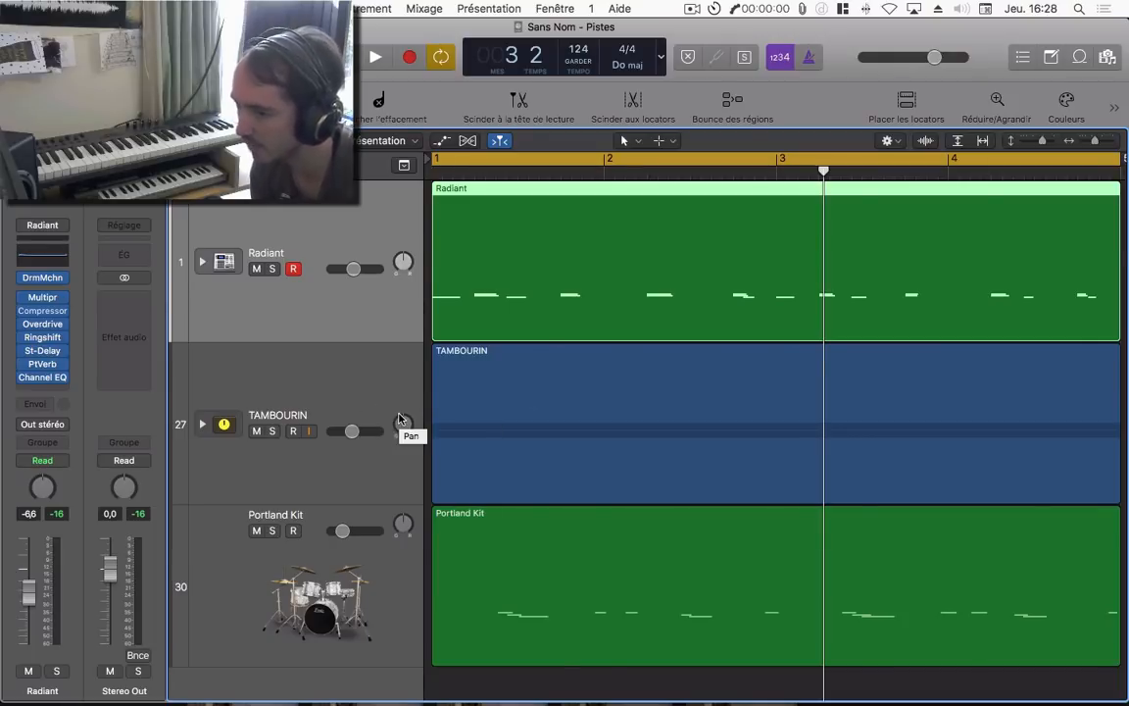
- Play the loop and lower the TAMBOURIN track's volume to -14.4 dB
scroll(614, 441, down, 1)
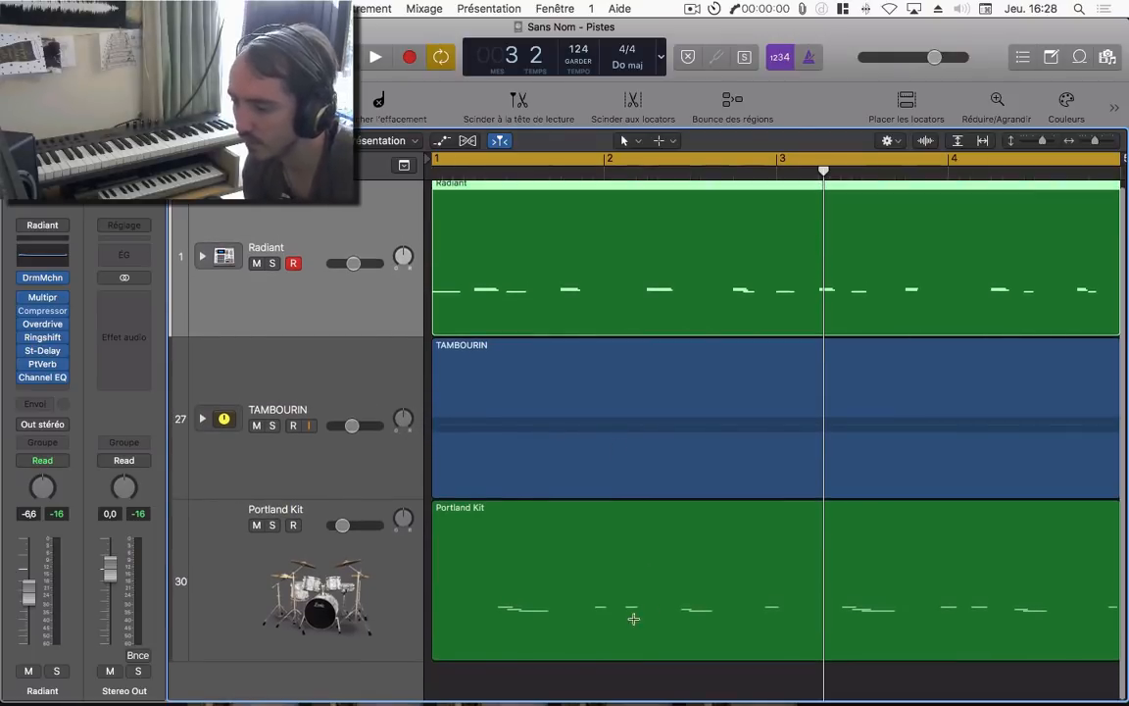
click(574, 673)
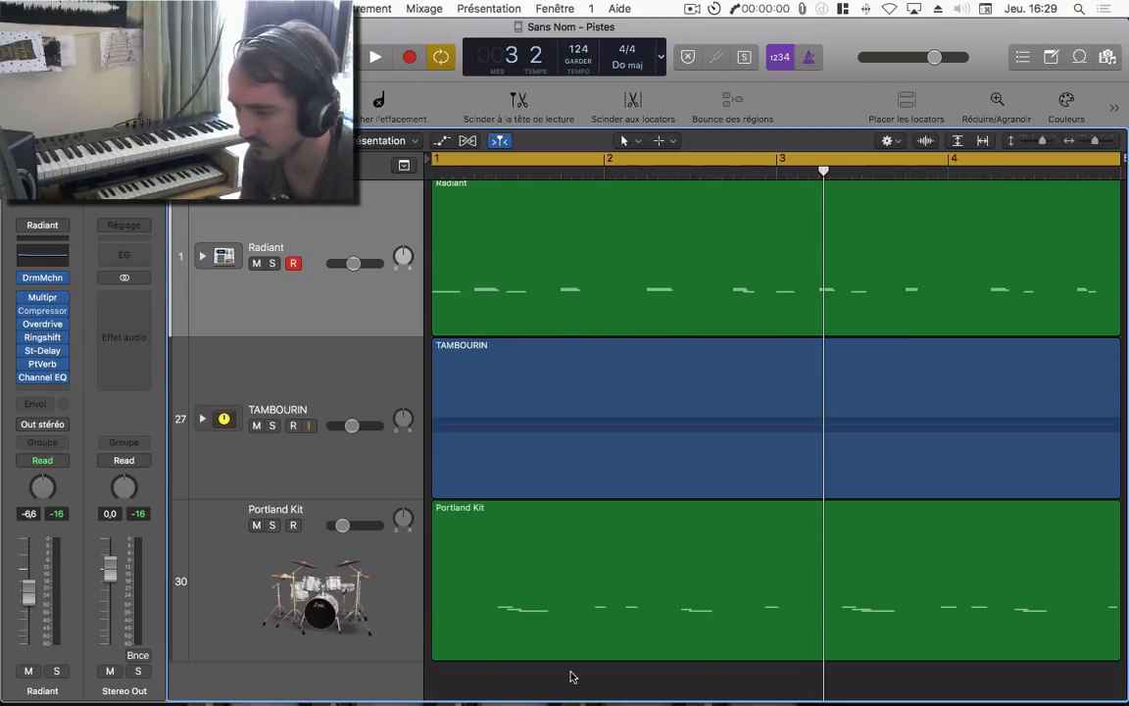
scroll(584, 674, up, 1)
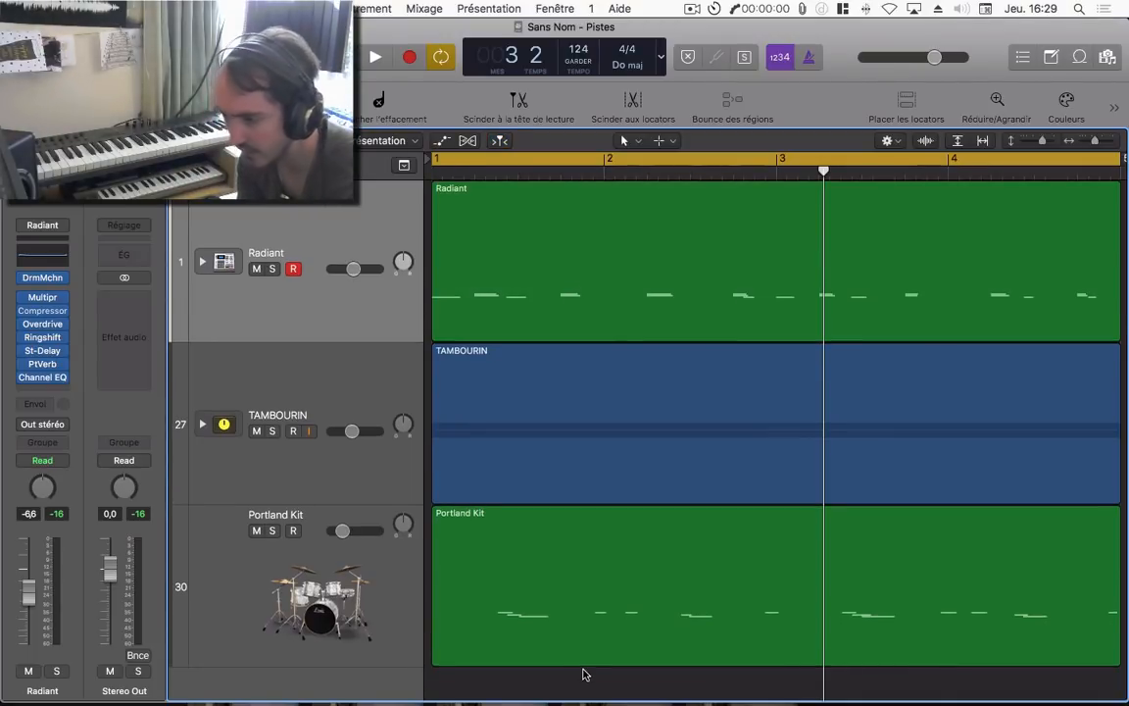
key(space)
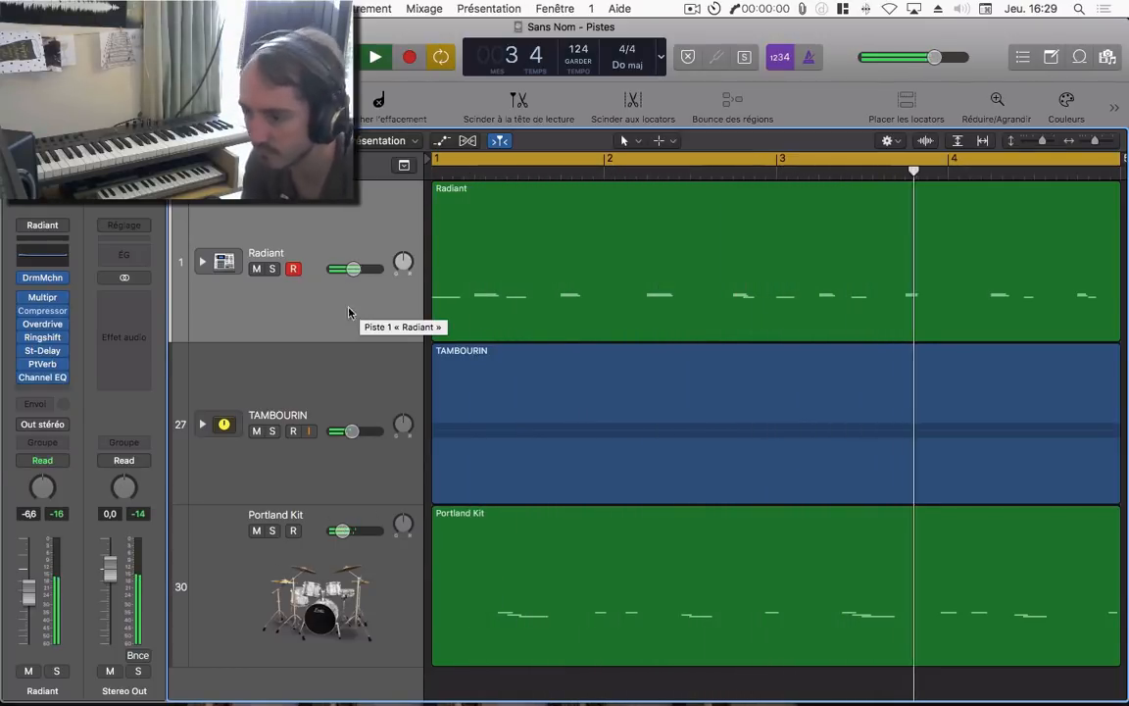
click(345, 410)
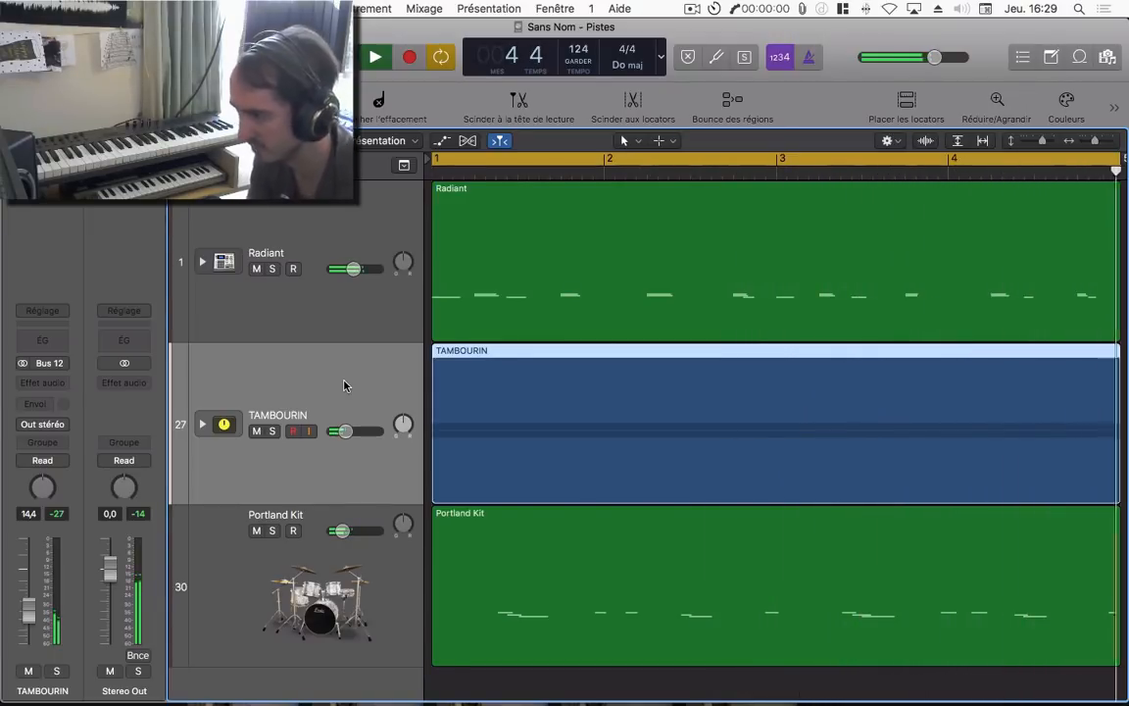
key(space)
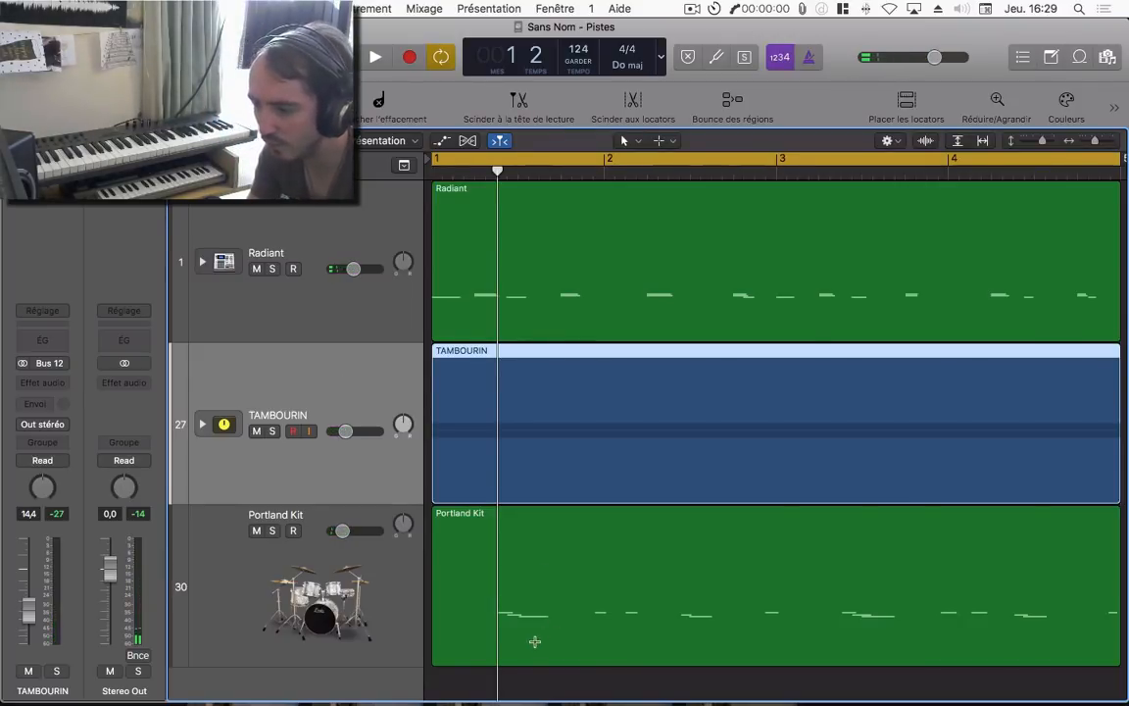
click(502, 675)
key(super+Left)
key(super+Left)
key(super+Left)
key(super+Left)
key(super+Left)
key(super+Left)
key(super+Left)
key(super+Left)
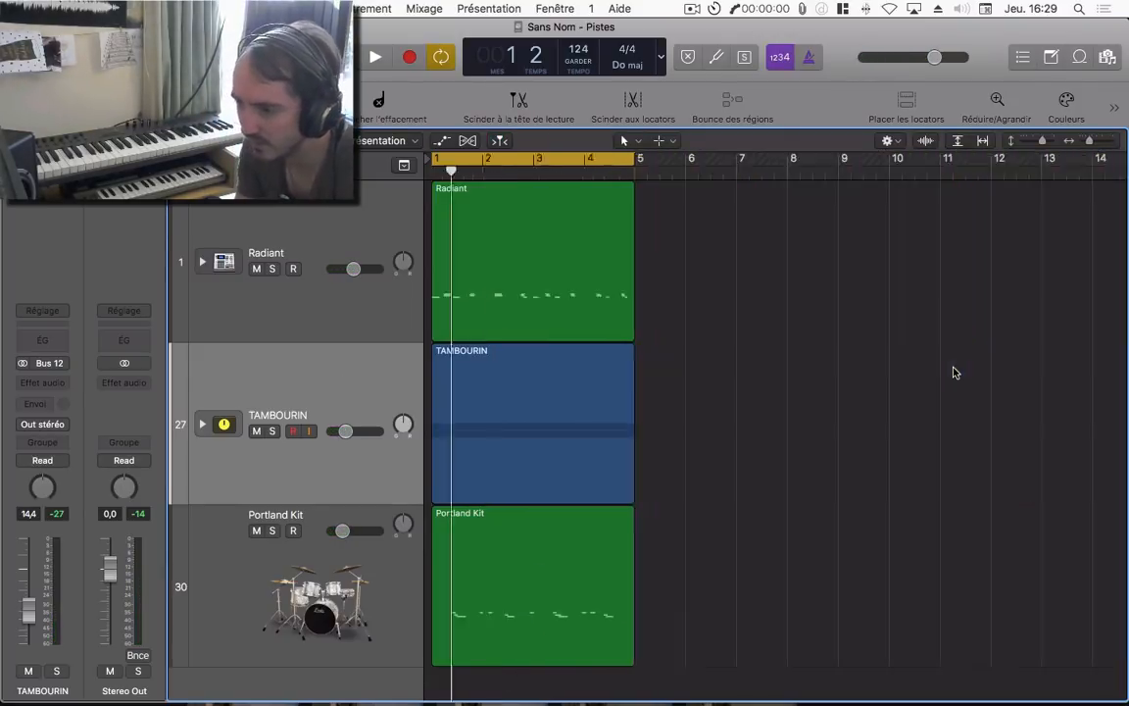
key(z)
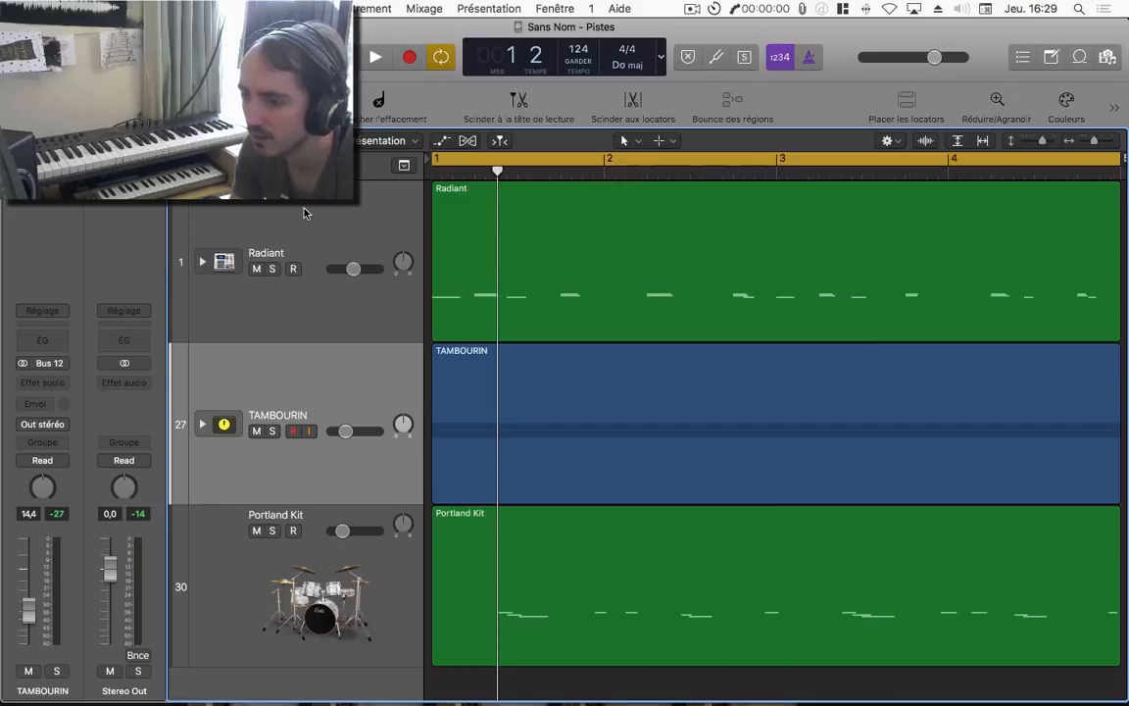
- Solo Radiant and play the loop, adding TAMBOURIN and Portland Kit to the solo one after the other
click(282, 240)
click(273, 268)
key(space)
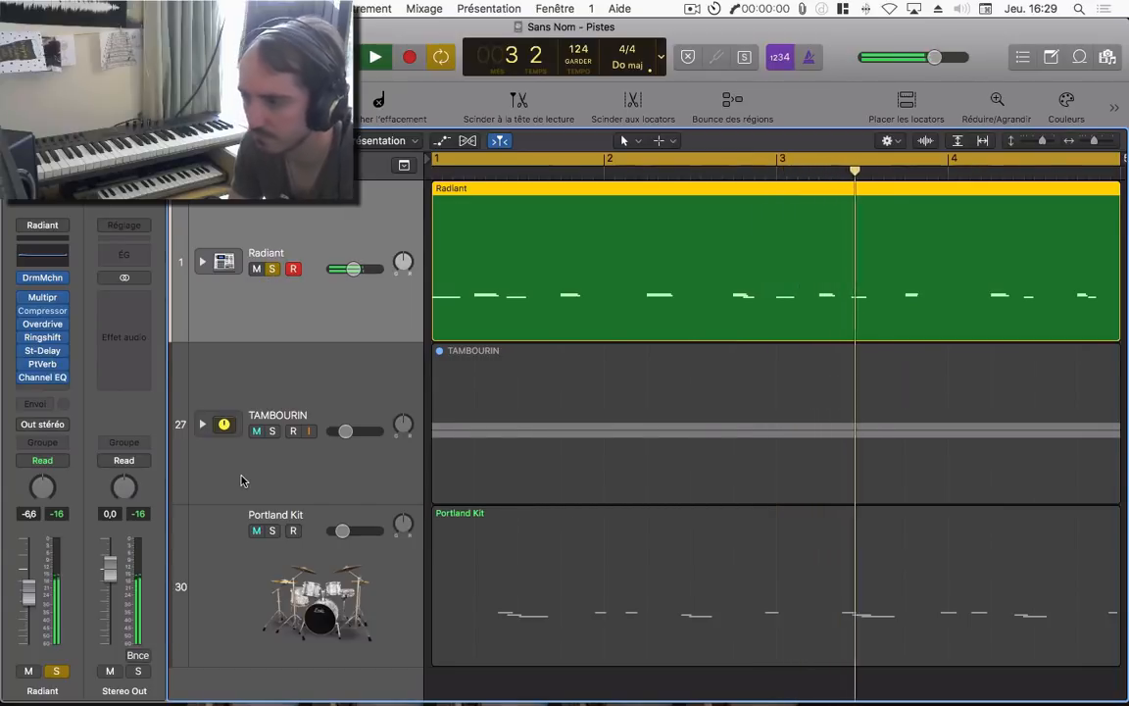
click(272, 434)
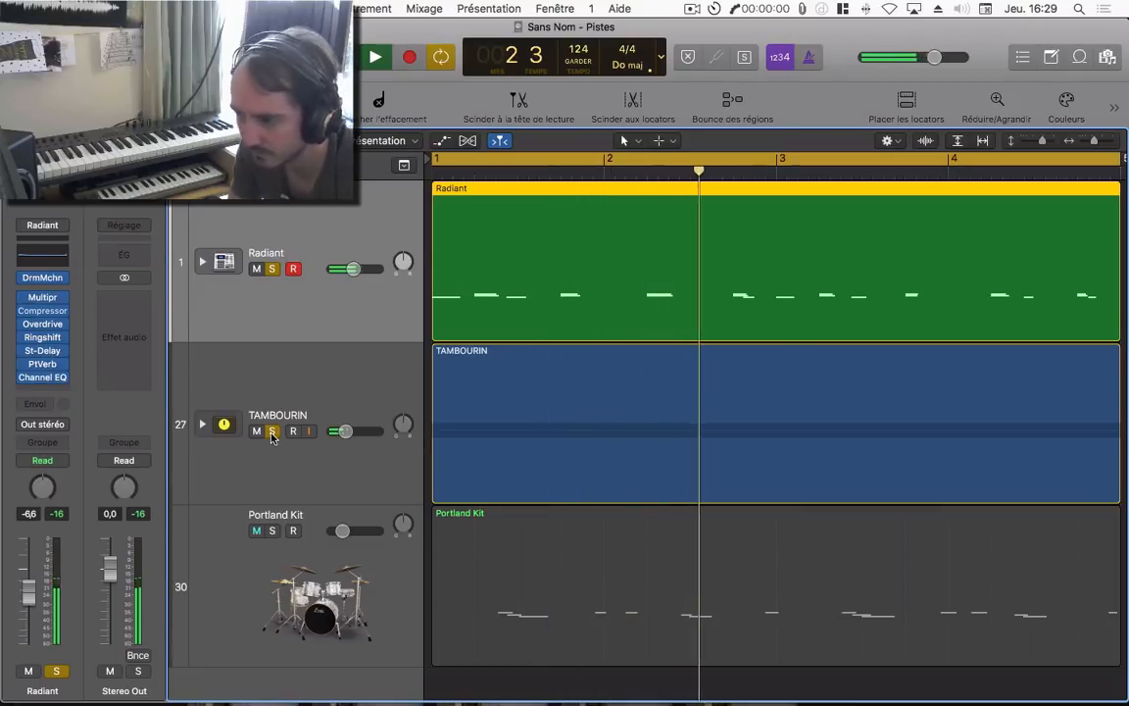
click(273, 531)
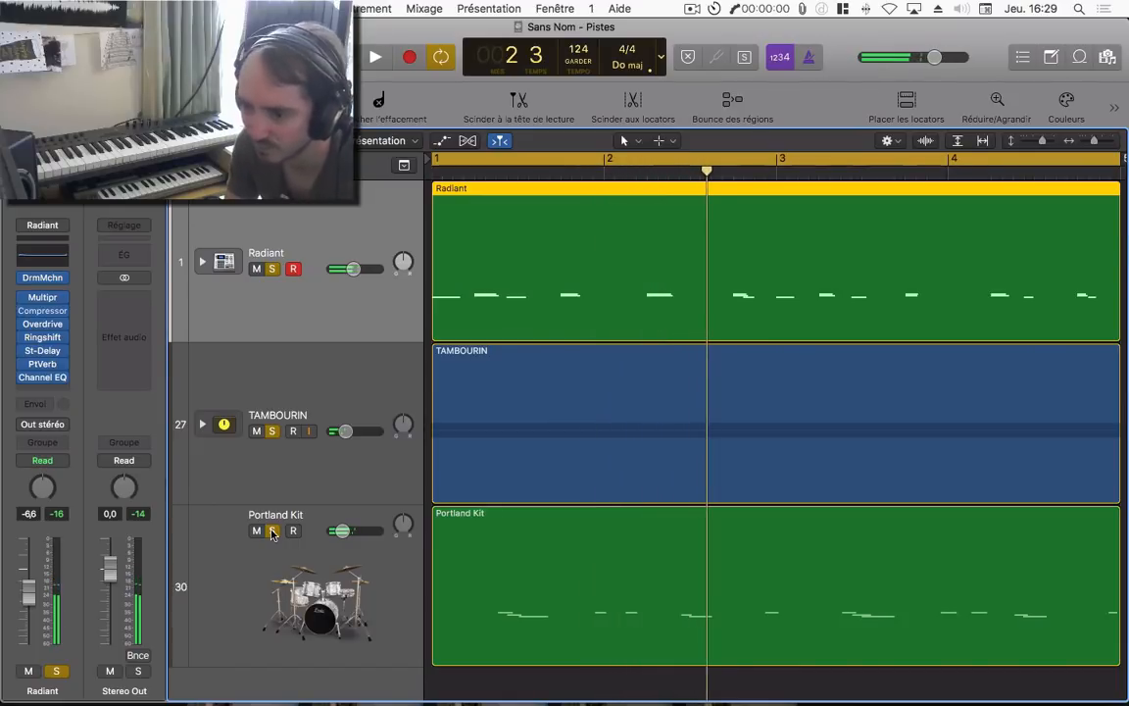
- Take Radiant out of the solo and play only the TAMBOURIN and Portland Kit tracks together
click(271, 268)
click(256, 268)
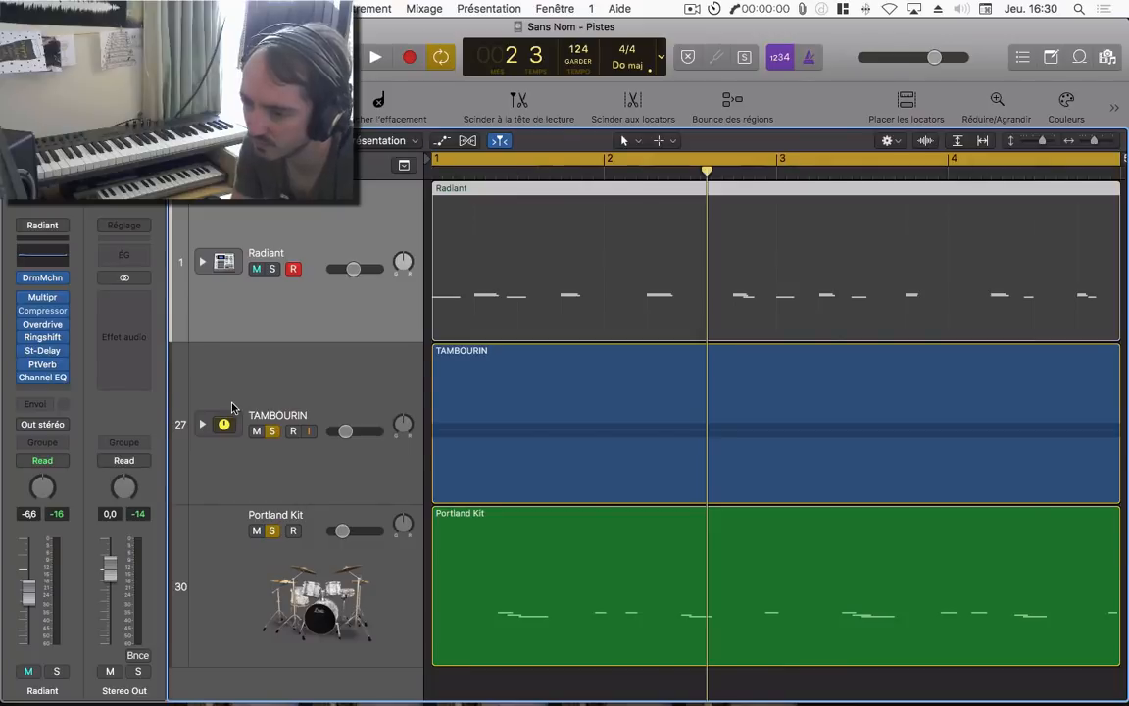
key(space)
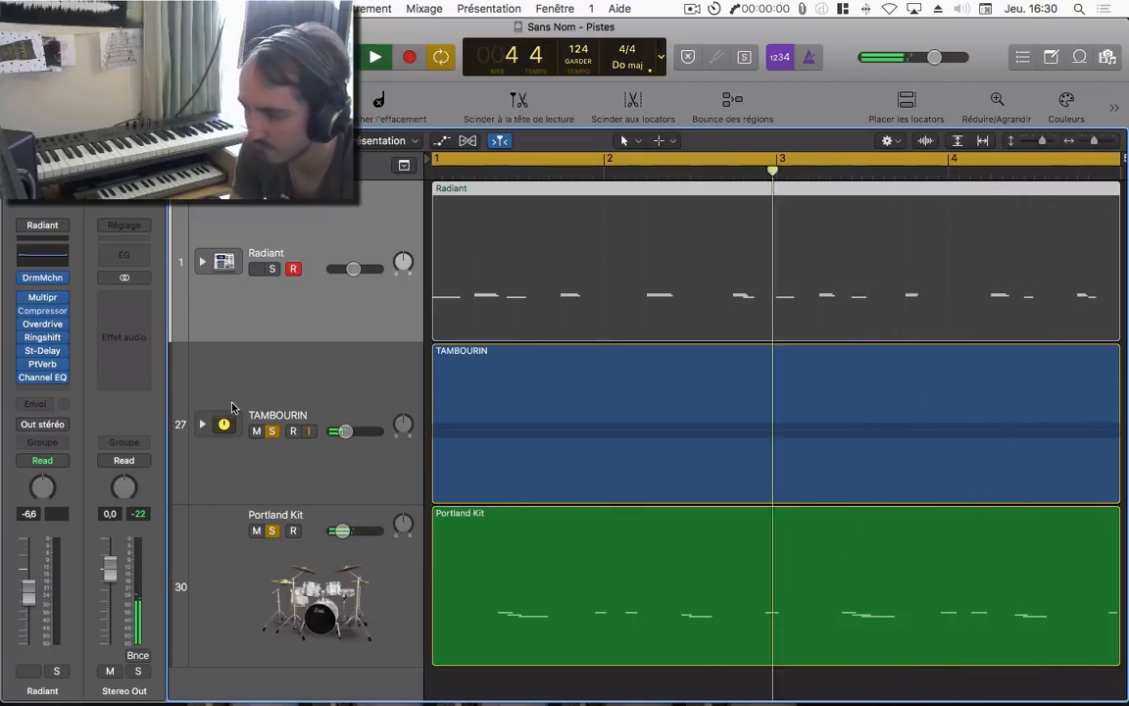
key(space)
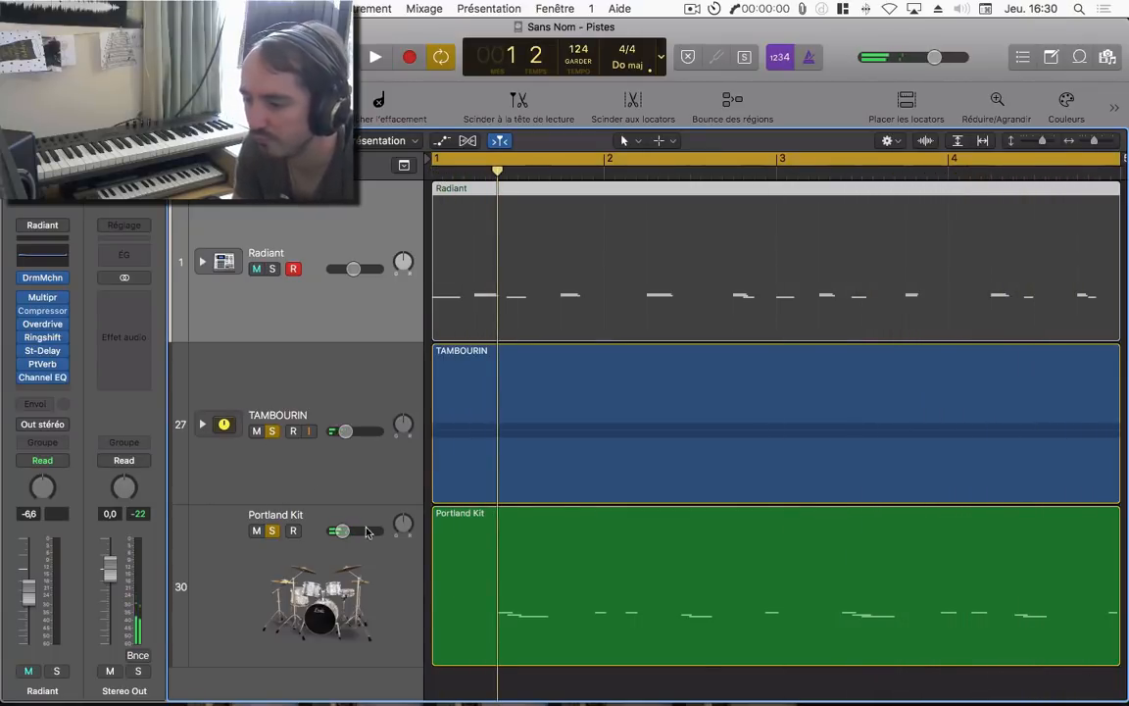
- Swap the solo from TAMBOURIN to Radiant and play Radiant together with the Portland Kit
click(272, 432)
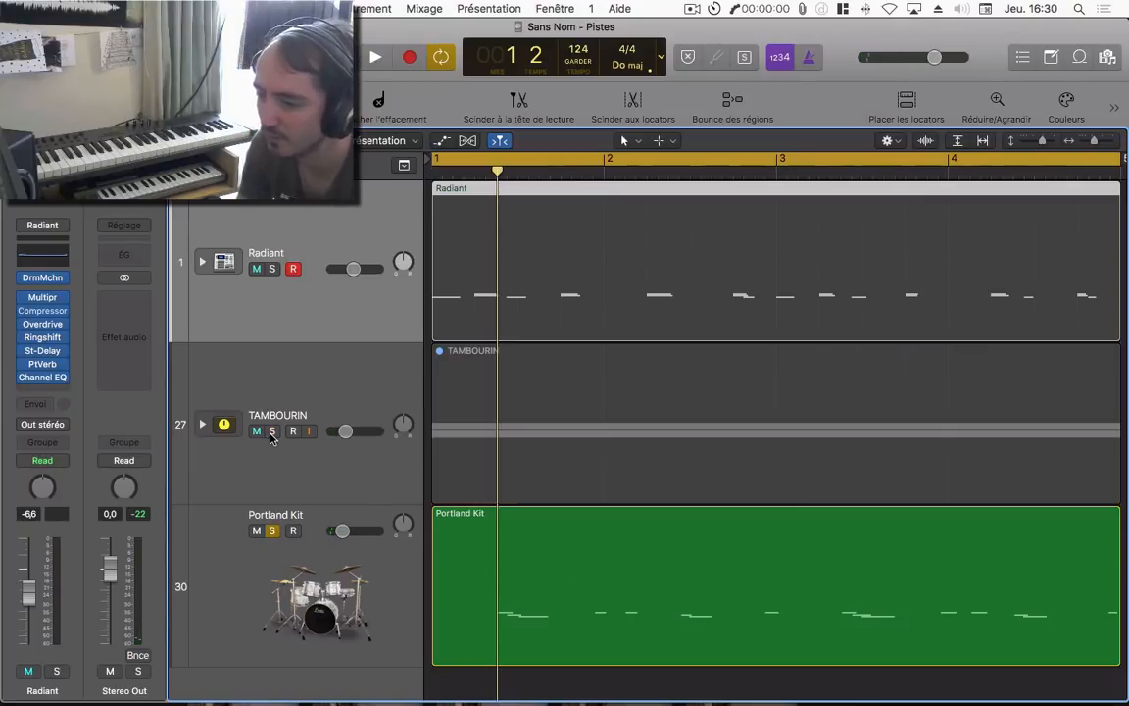
click(273, 269)
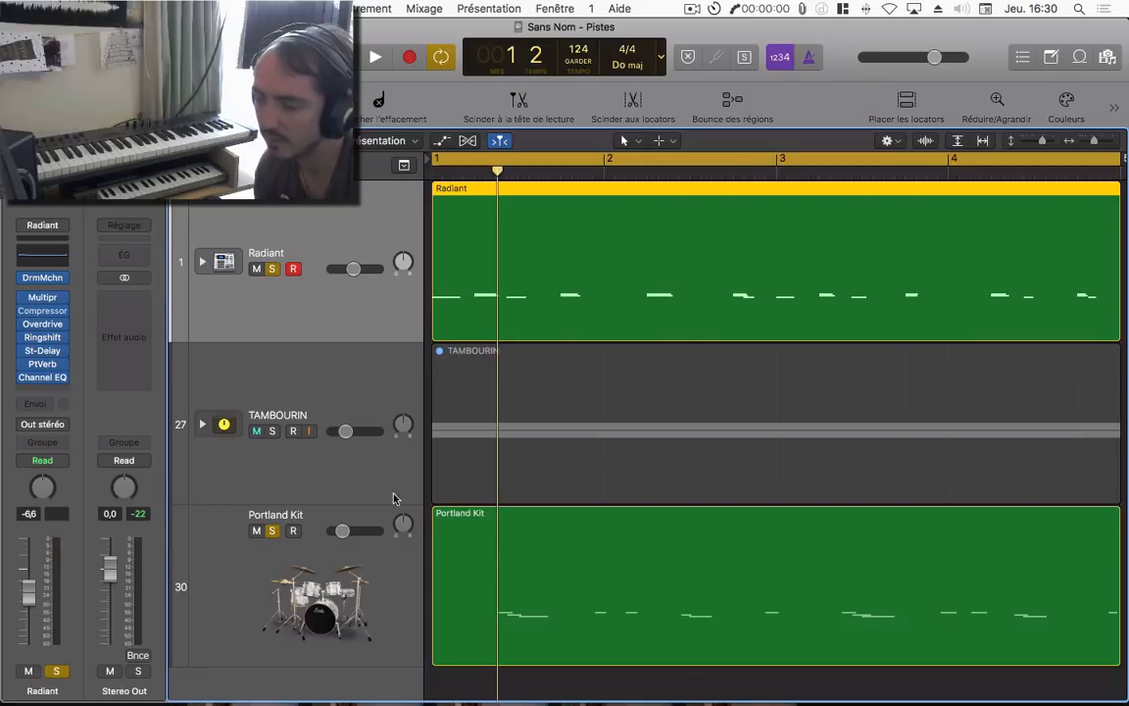
key(space)
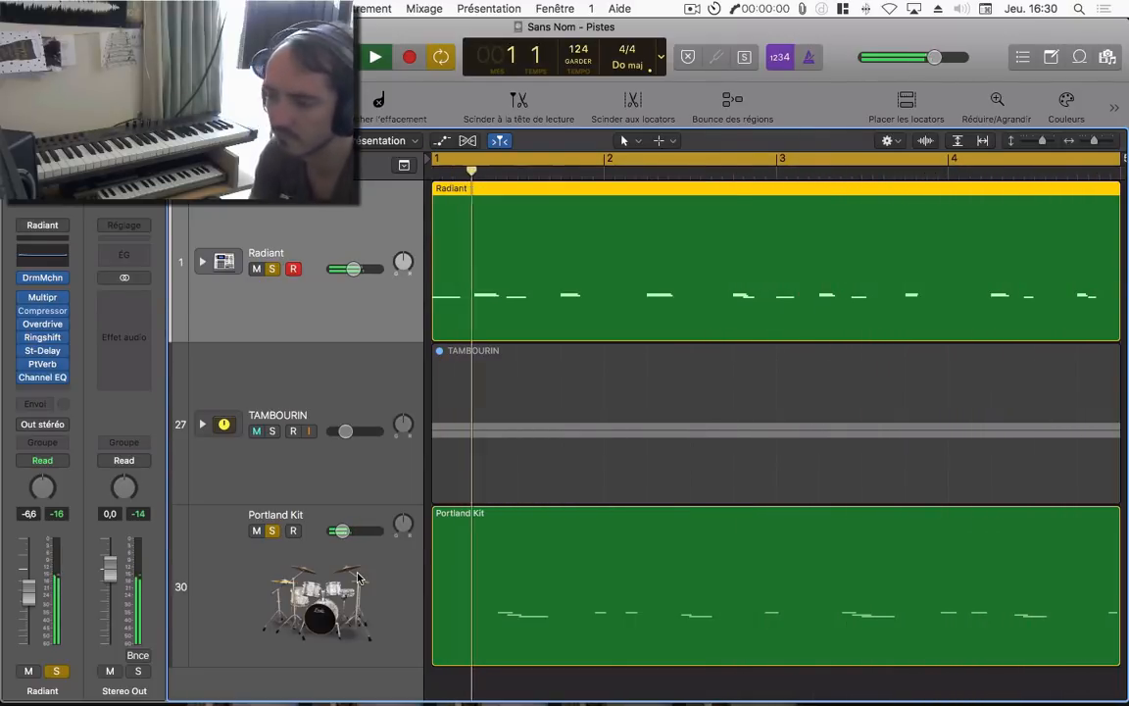
key(space)
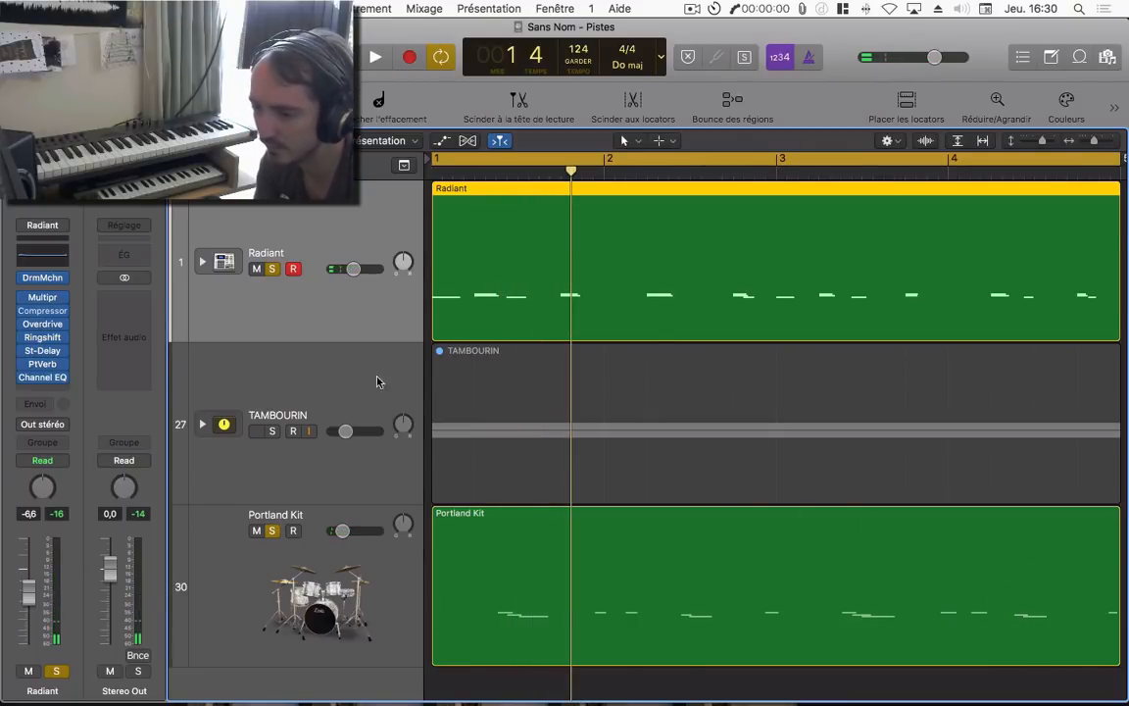
- Clear the solo from the Portland Kit and Radiant tracks
click(273, 531)
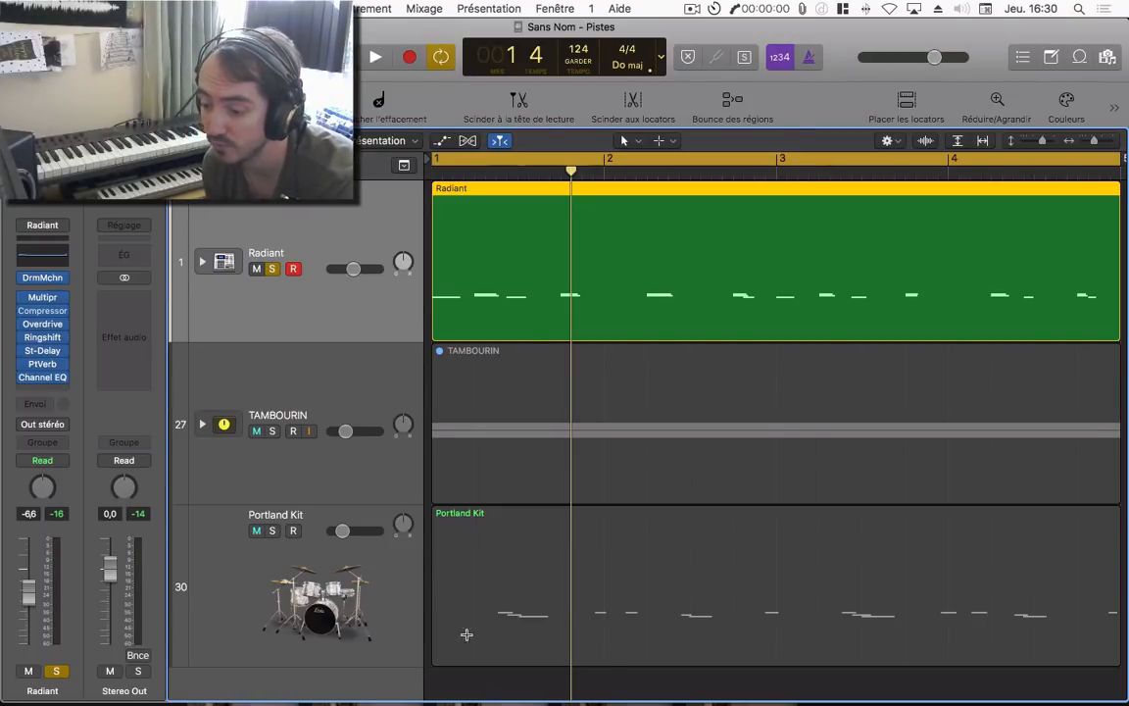
click(466, 676)
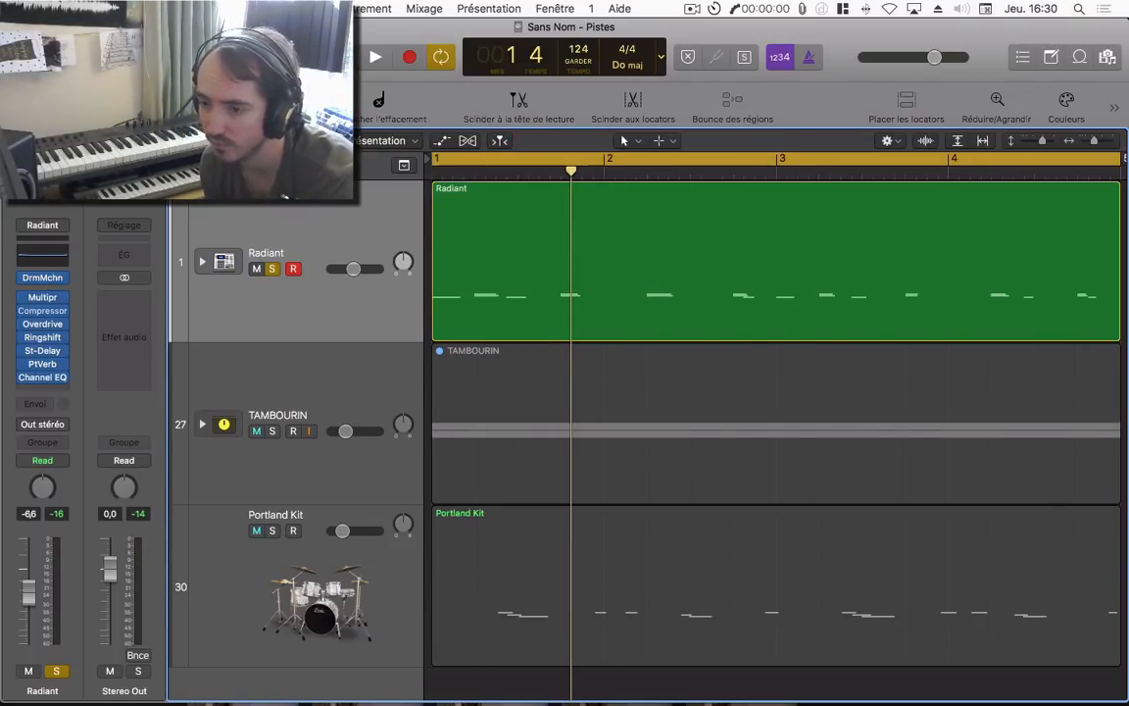
key(s)
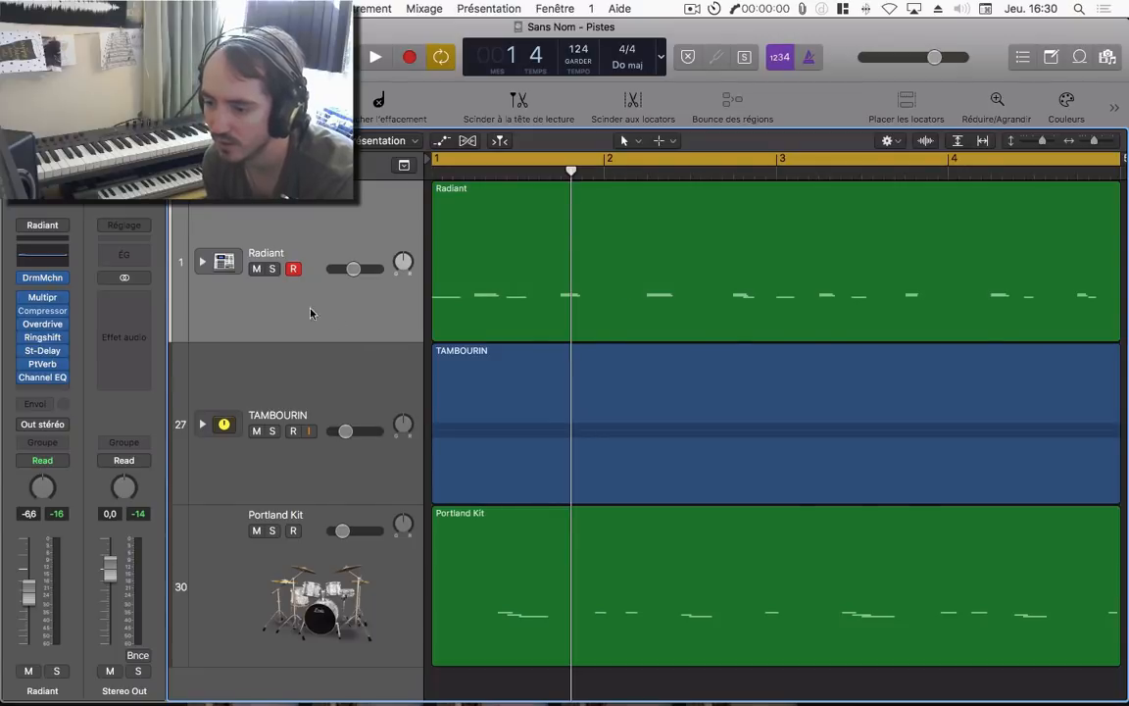
click(273, 269)
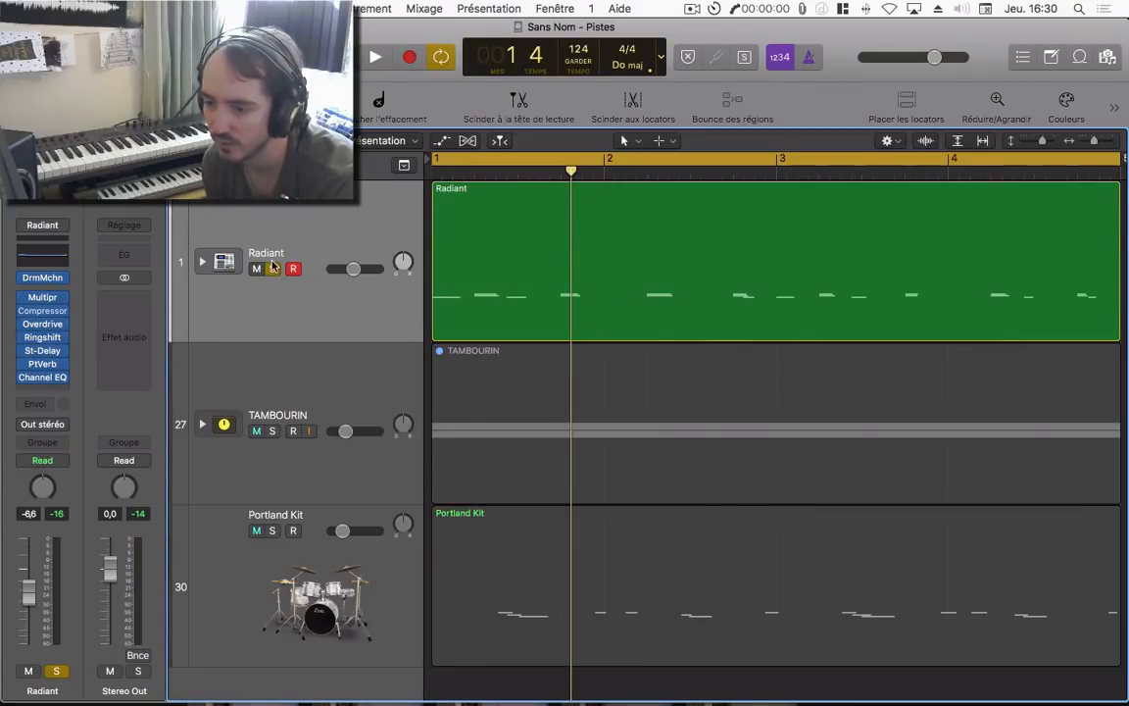
click(272, 270)
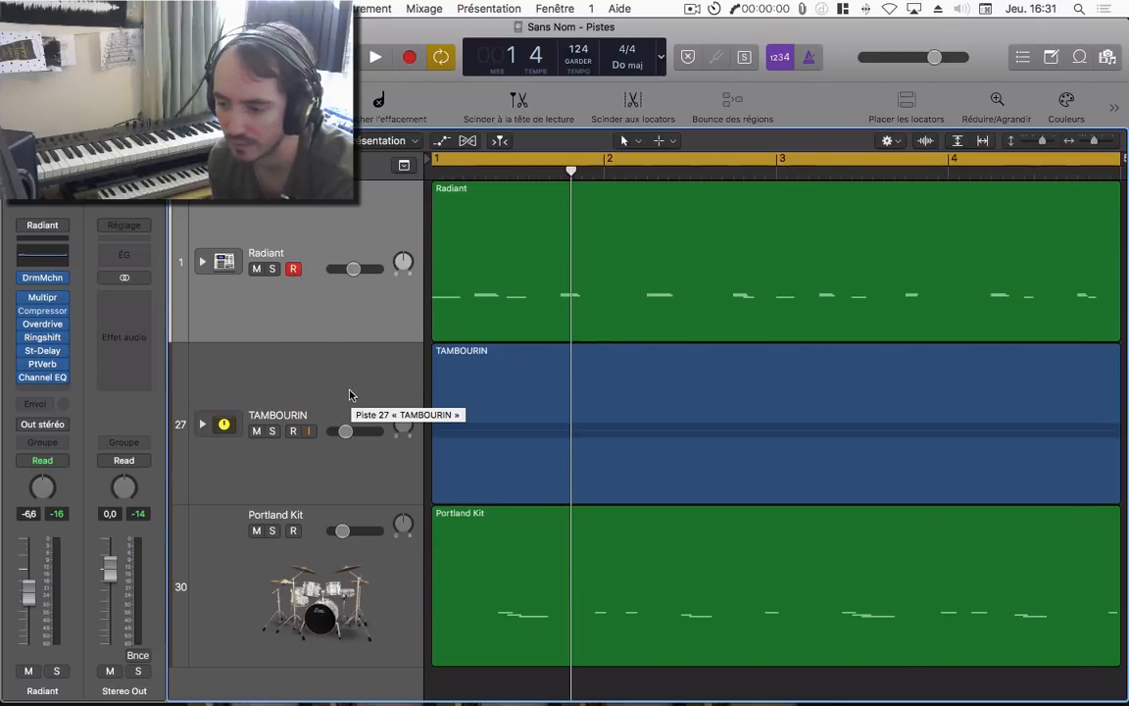
- Add a send to Bus 13 on the Portland Kit track and name the bus channel RVRB LONGUE
click(224, 518)
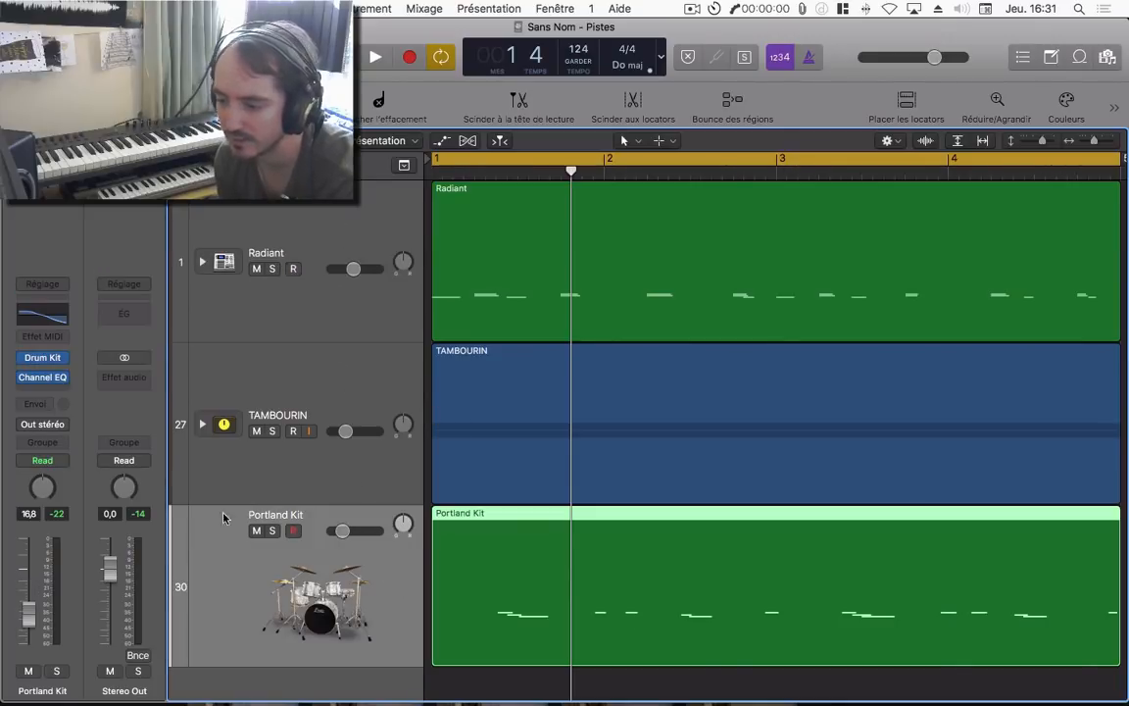
click(34, 403)
mouse_move(49, 472)
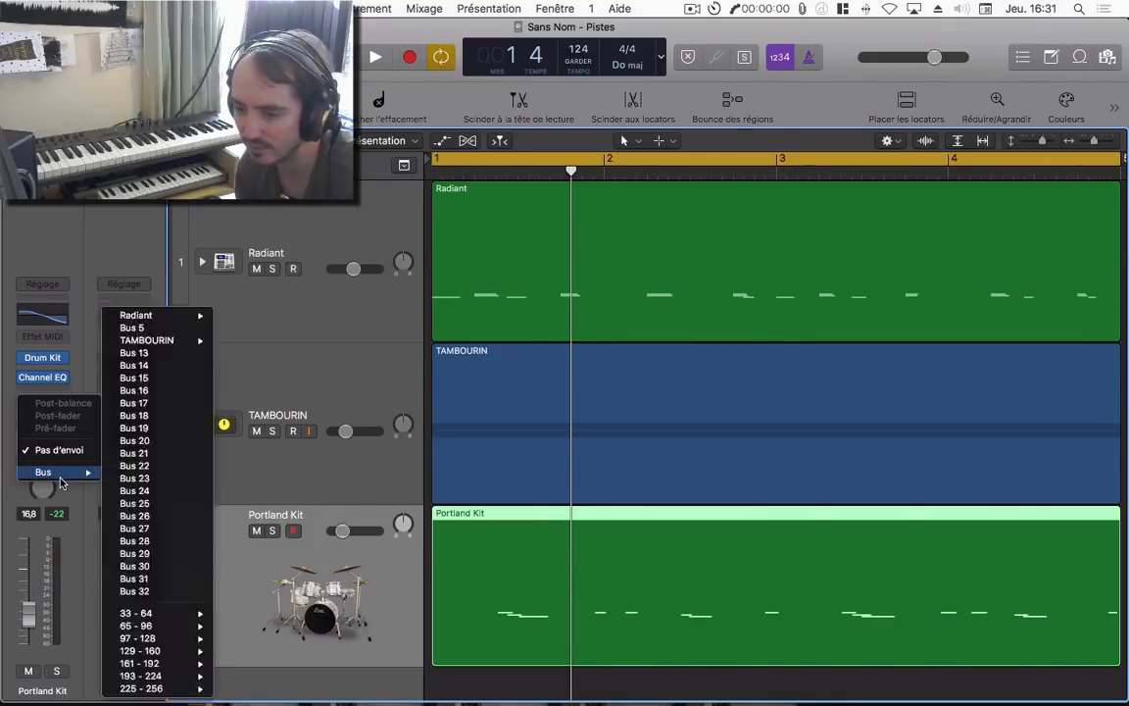
click(135, 353)
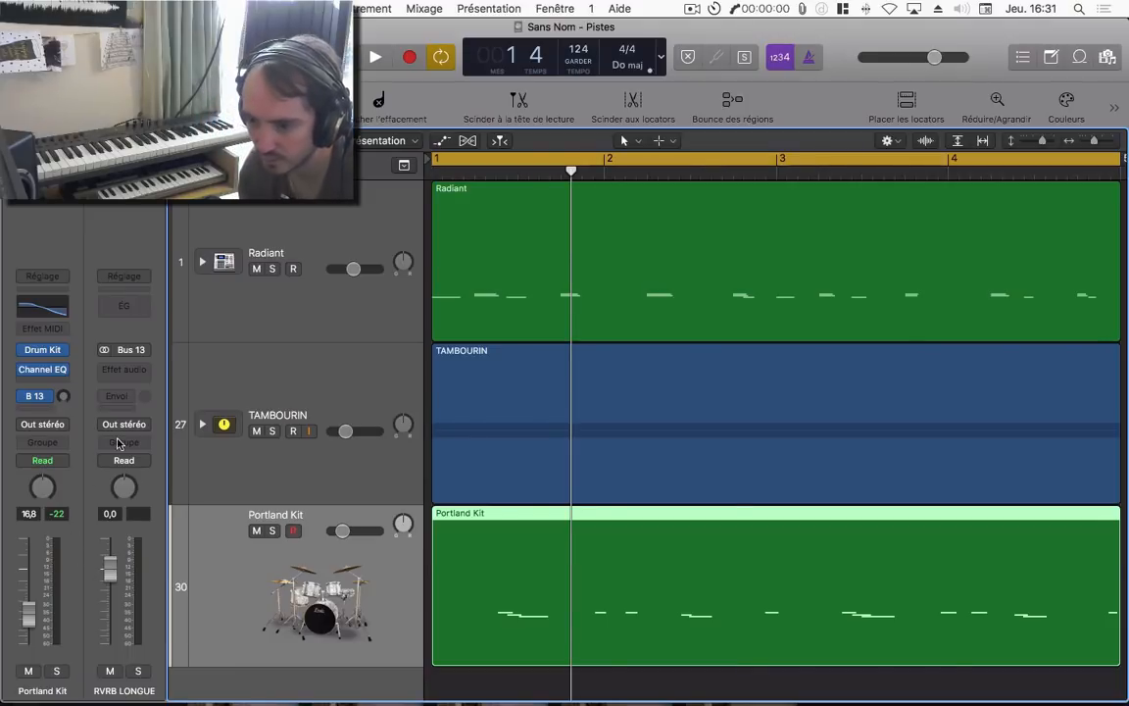
- Insert ChromaVerb on the RVRB LONGUE channel and move its window clear of the channel strips
click(121, 369)
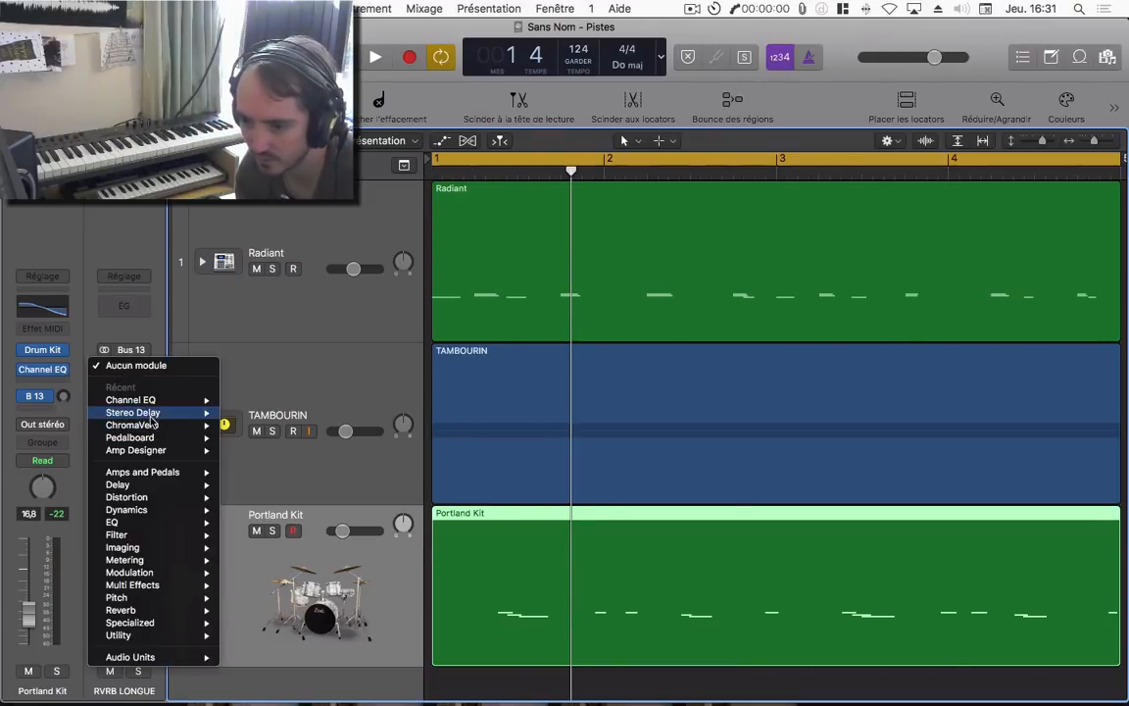
mouse_move(205, 423)
click(252, 426)
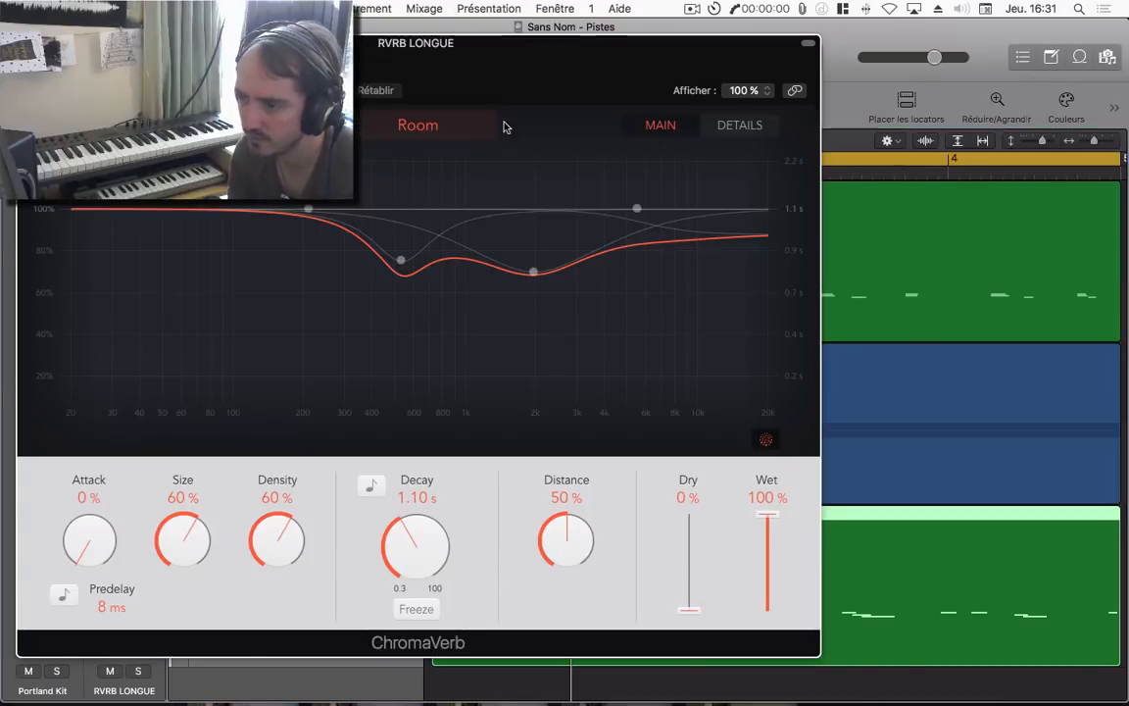
drag(504, 127, 897, 220)
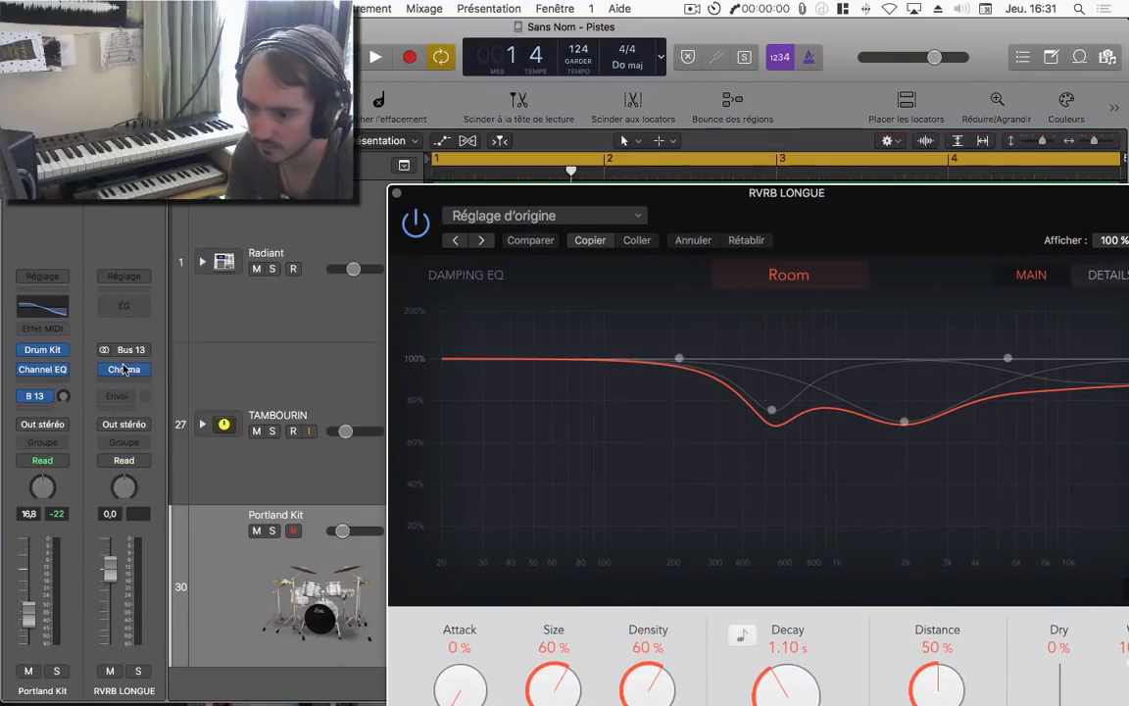
- Open the Portland Kit's send to Bus 13 and set ChromaVerb to Concert Hall with a 2.90 s decay
click(65, 397)
drag(718, 193, 640, 133)
click(711, 213)
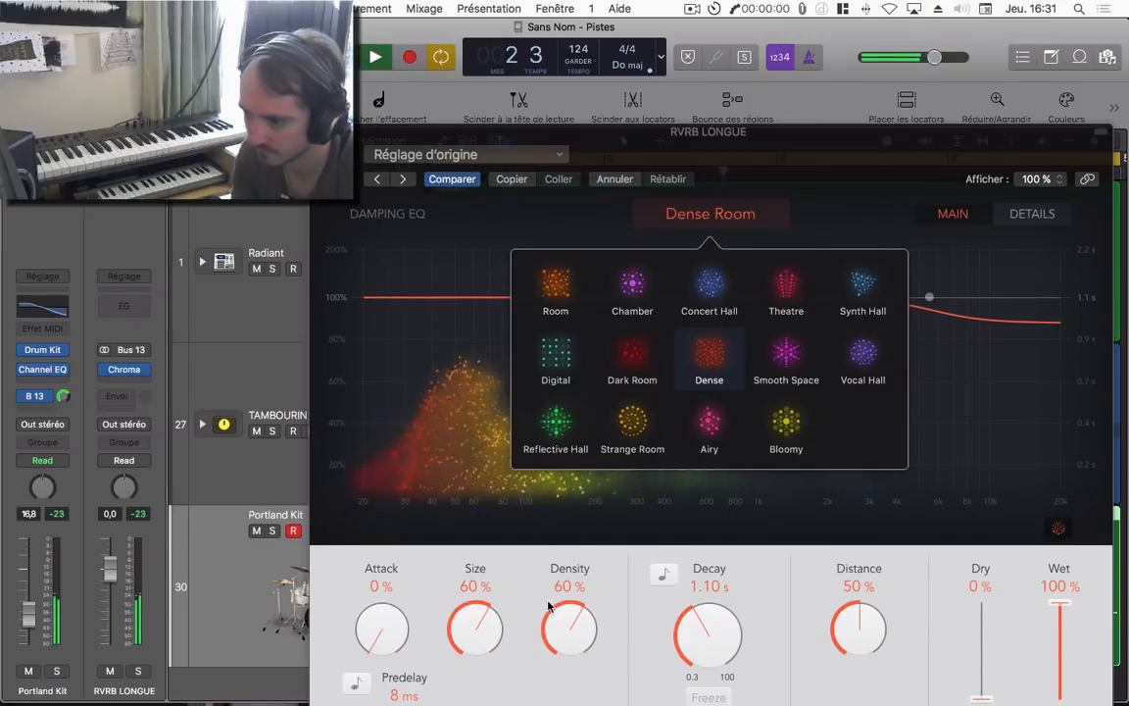
click(712, 278)
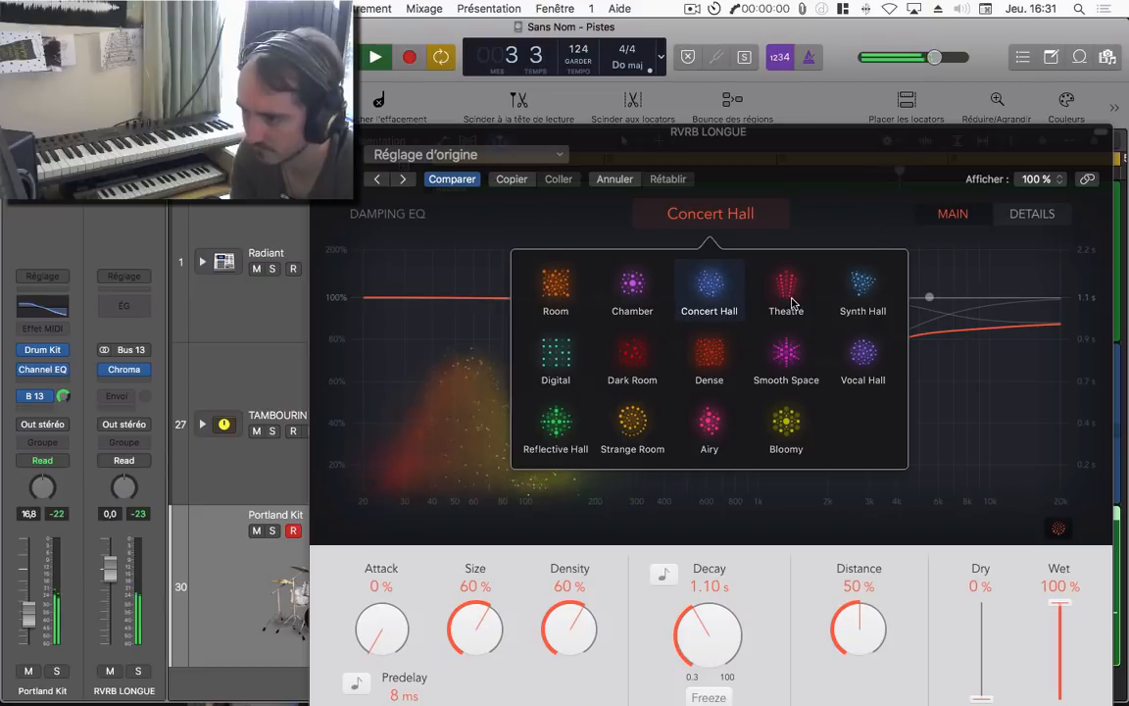
drag(708, 635, 707, 589)
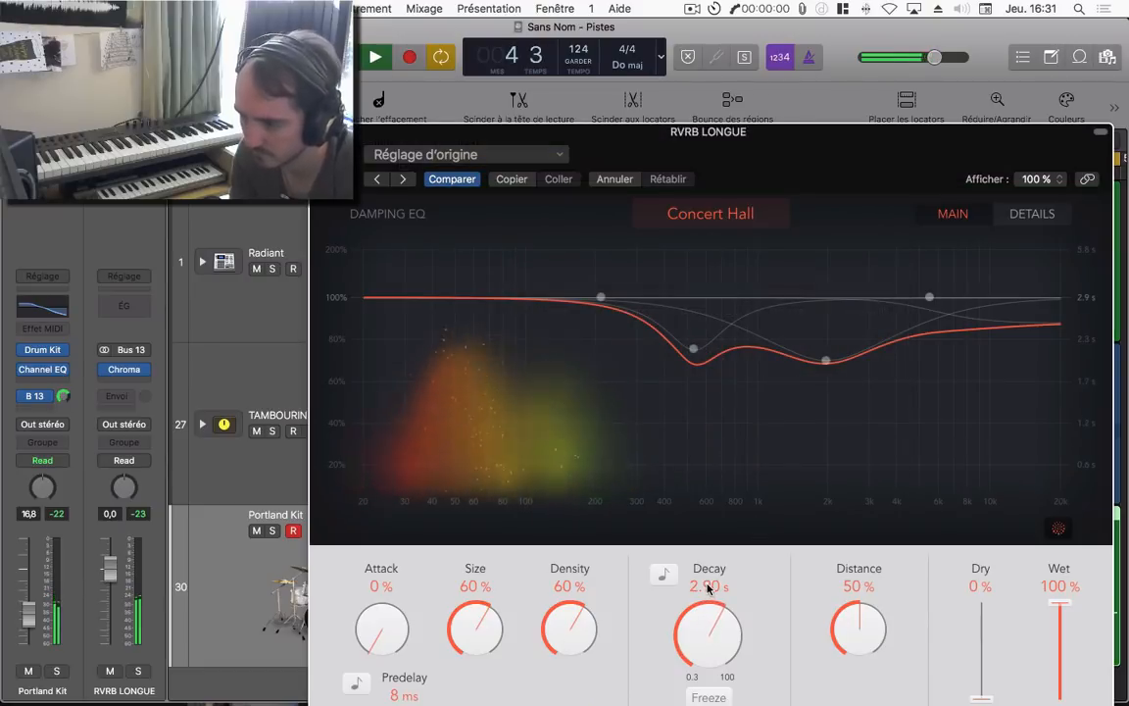
drag(725, 137, 710, 34)
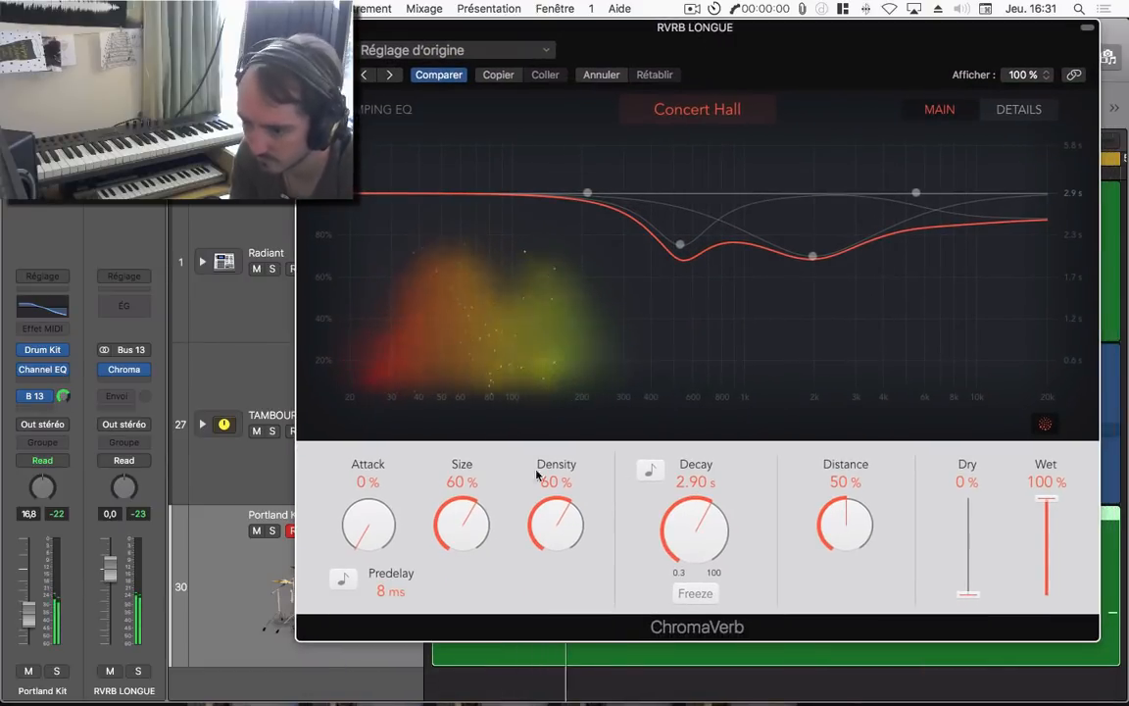
- Set the RVRB LONGUE fader to -5.7 dB and reduce the Portland Kit's send to Bus 13
drag(109, 570, 109, 588)
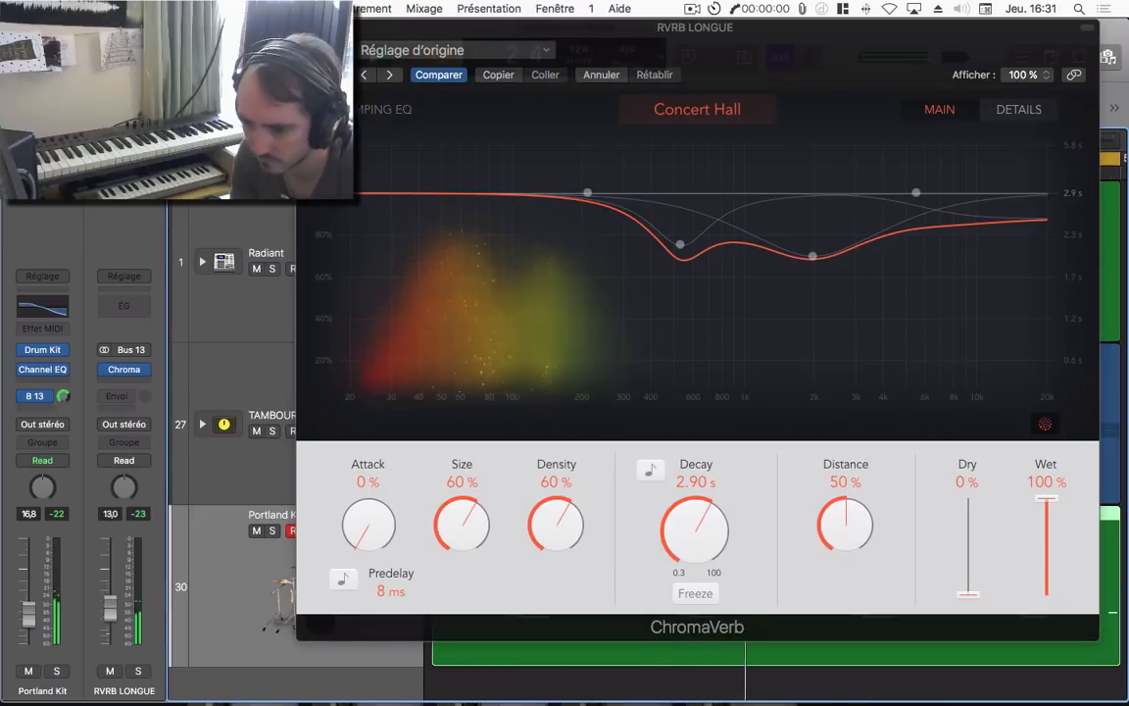
drag(62, 397, 61, 439)
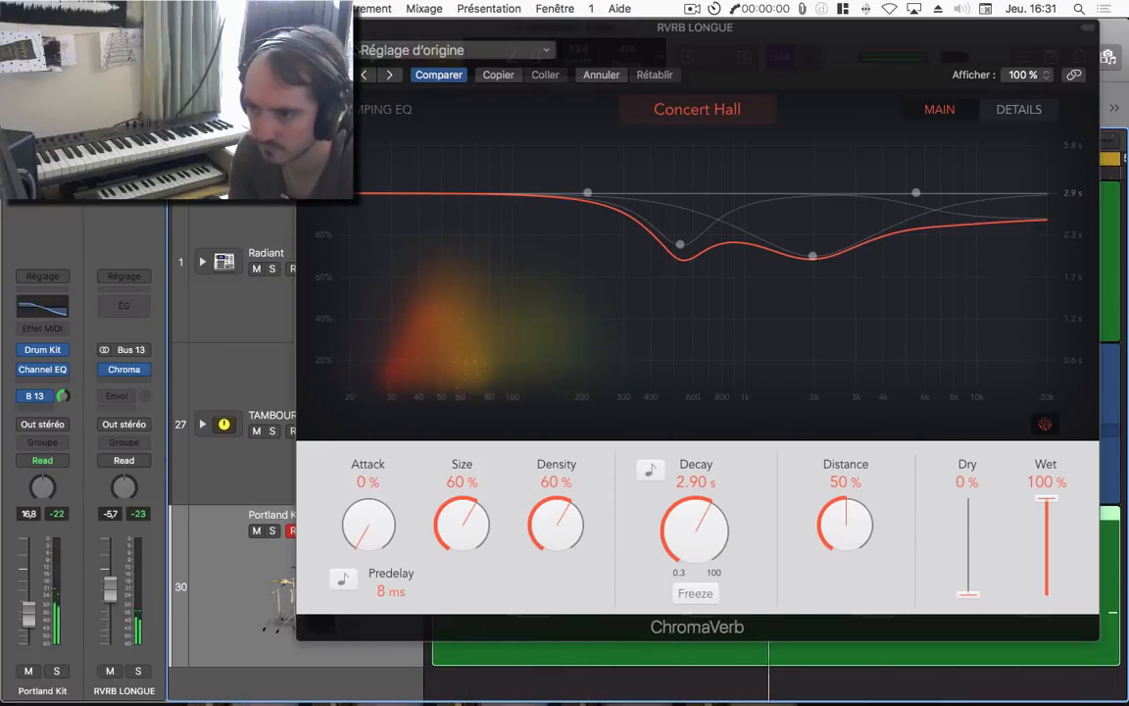
click(306, 27)
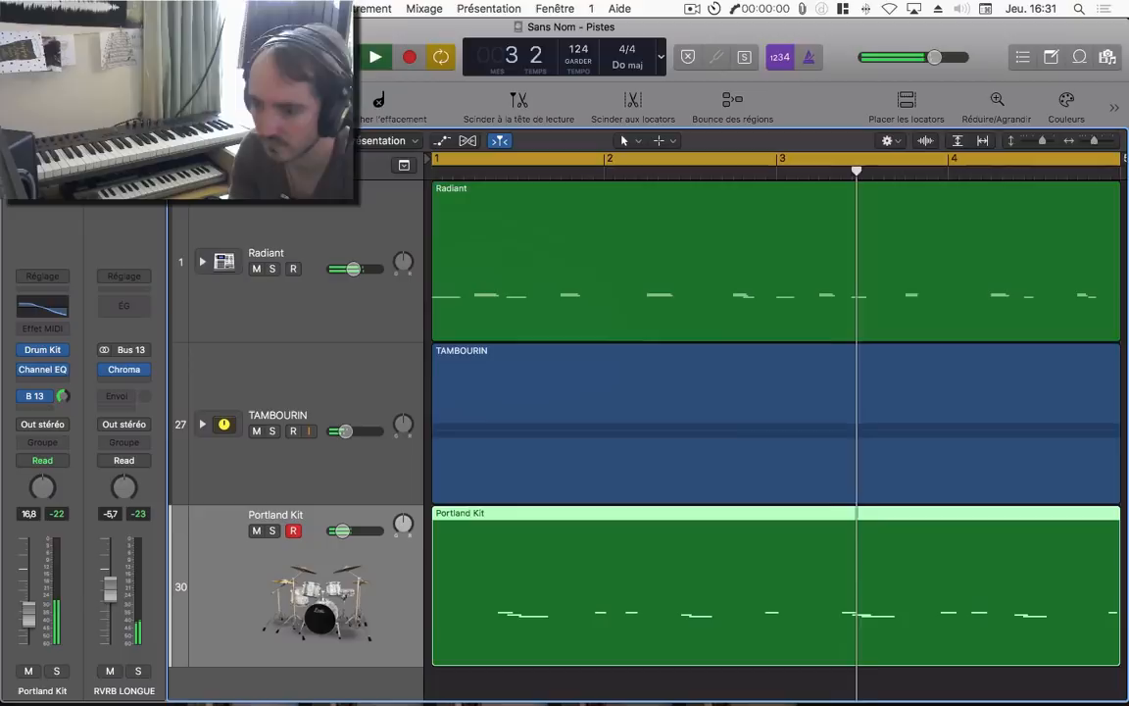
- Expand the Radiant stack and add a Bus 13 → RVRB LONGUE send on Snare 1 at -17.0 dB
click(202, 260)
key(space)
scroll(431, 411, down, 10)
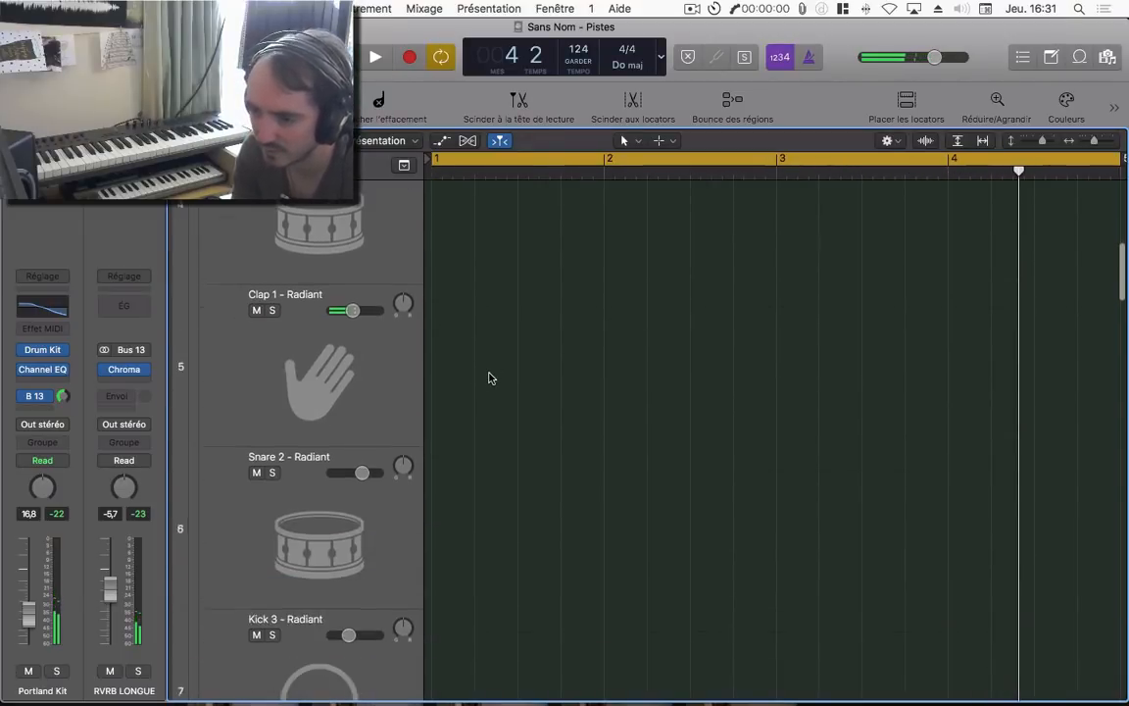
scroll(489, 378, up, 2)
click(236, 346)
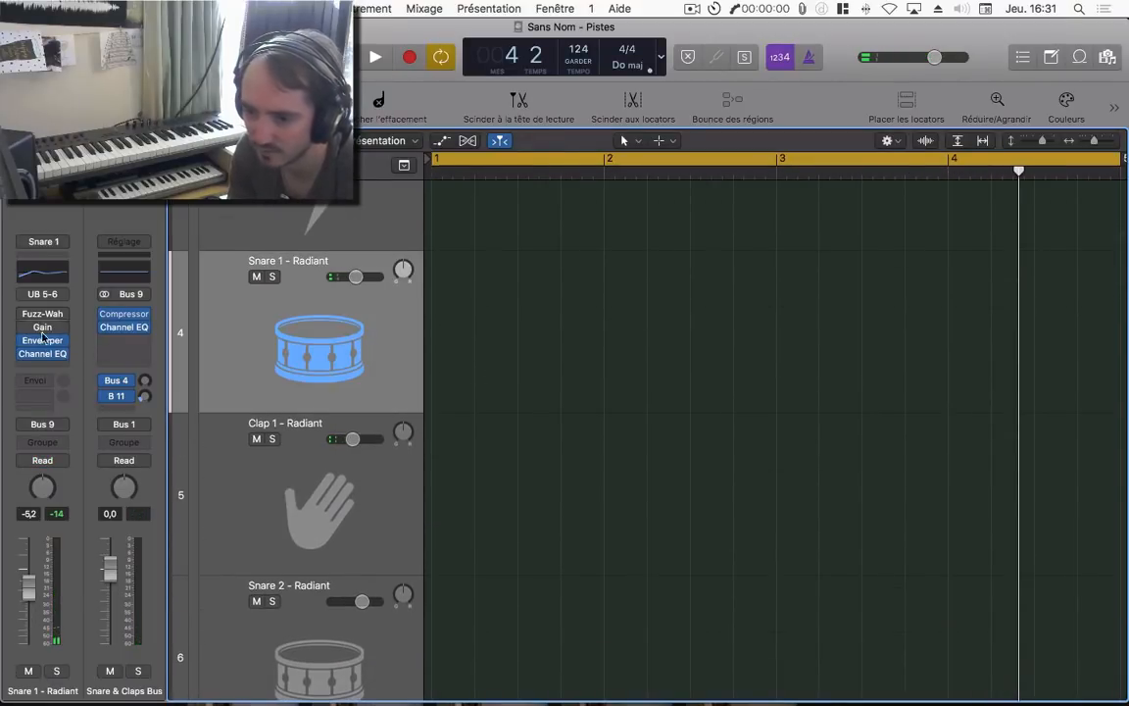
click(39, 384)
mouse_move(66, 450)
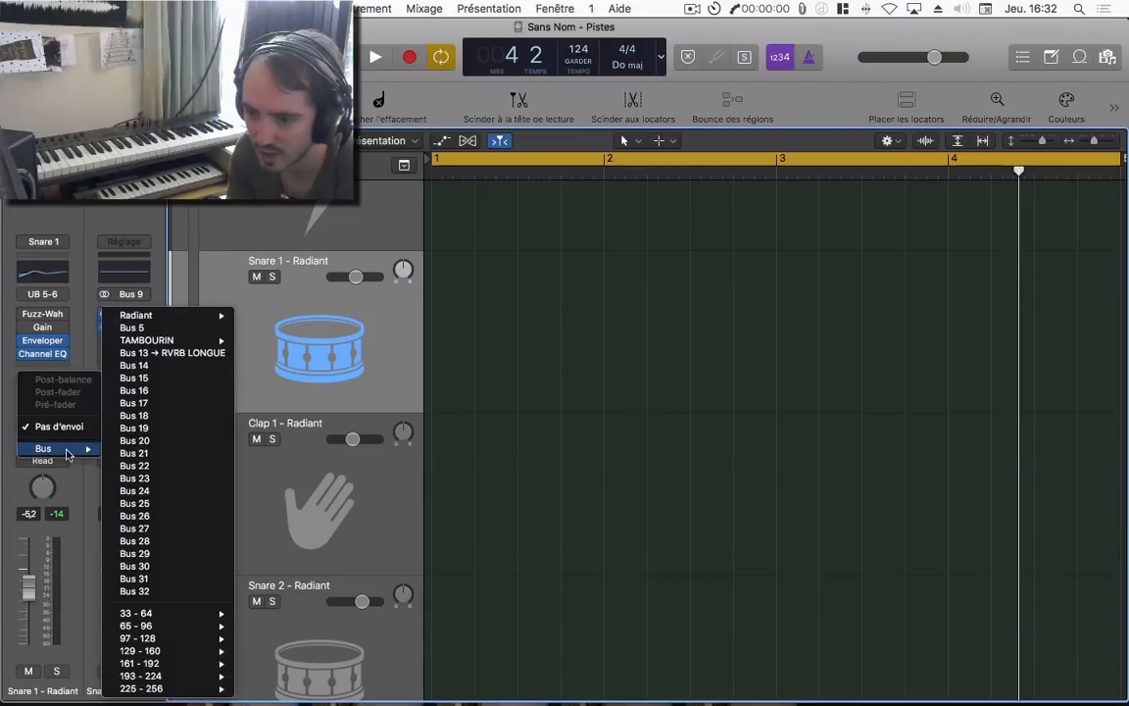
click(155, 353)
key(space)
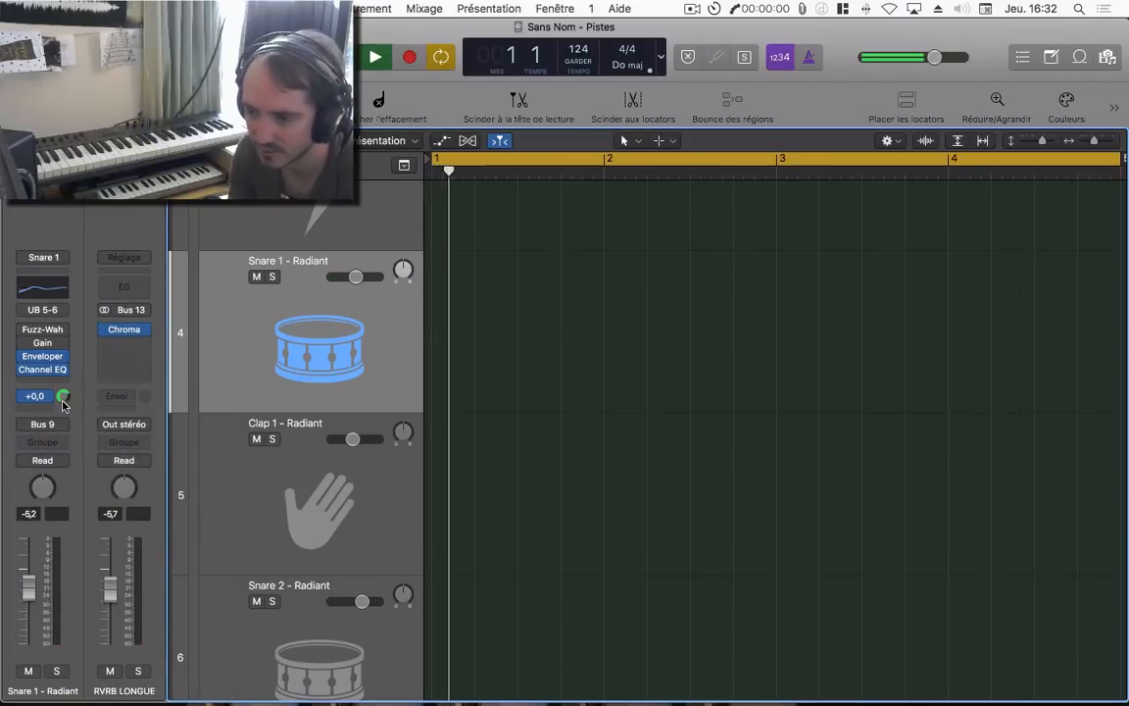
drag(63, 396, 63, 426)
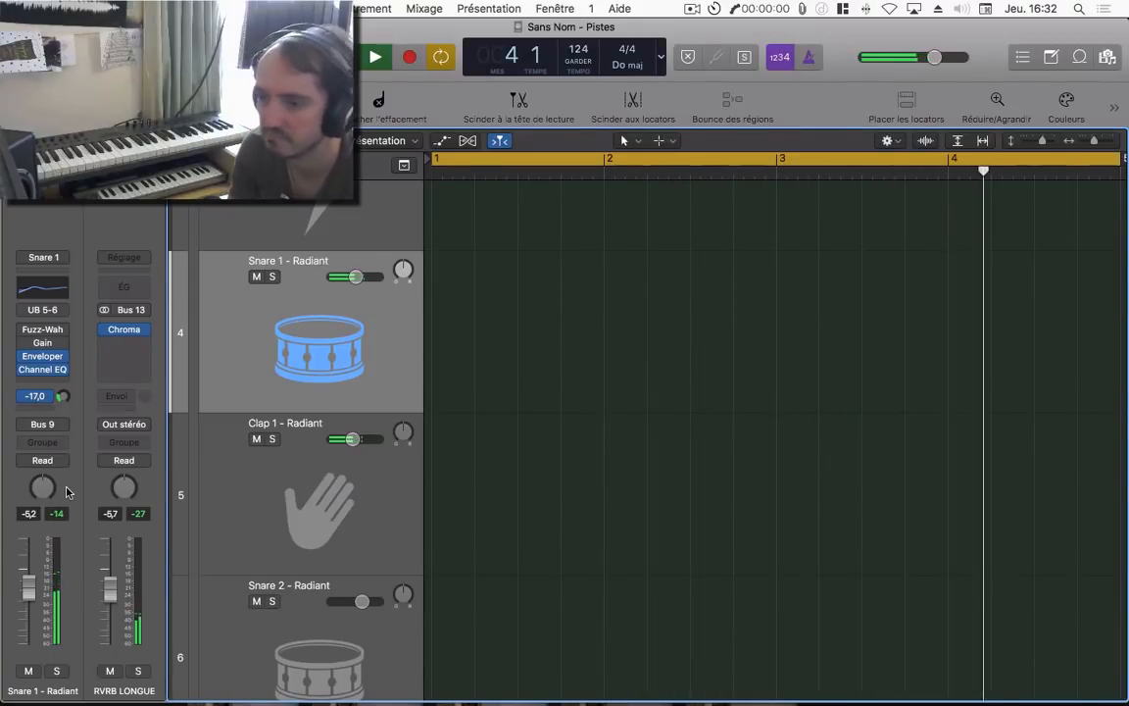
- Add a Bus 13 → RVRB LONGUE send on the Clap 1 - Radiant track at -20.5 dB
click(252, 456)
click(37, 387)
mouse_move(49, 448)
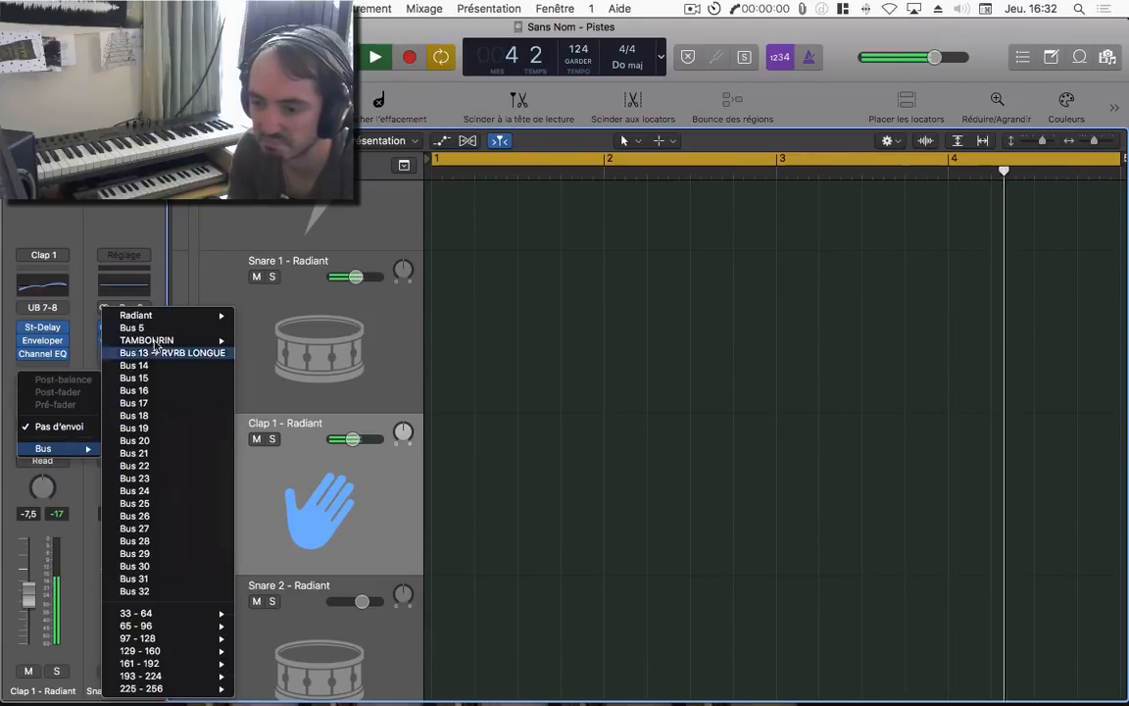
click(132, 364)
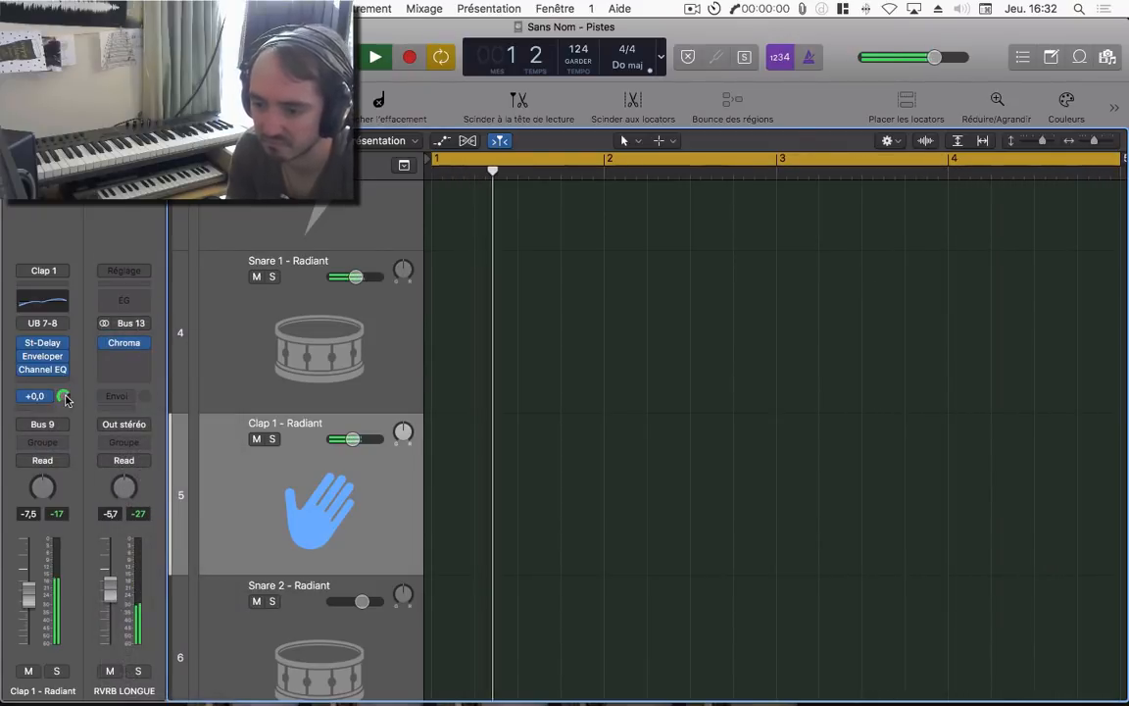
drag(59, 479, 60, 484)
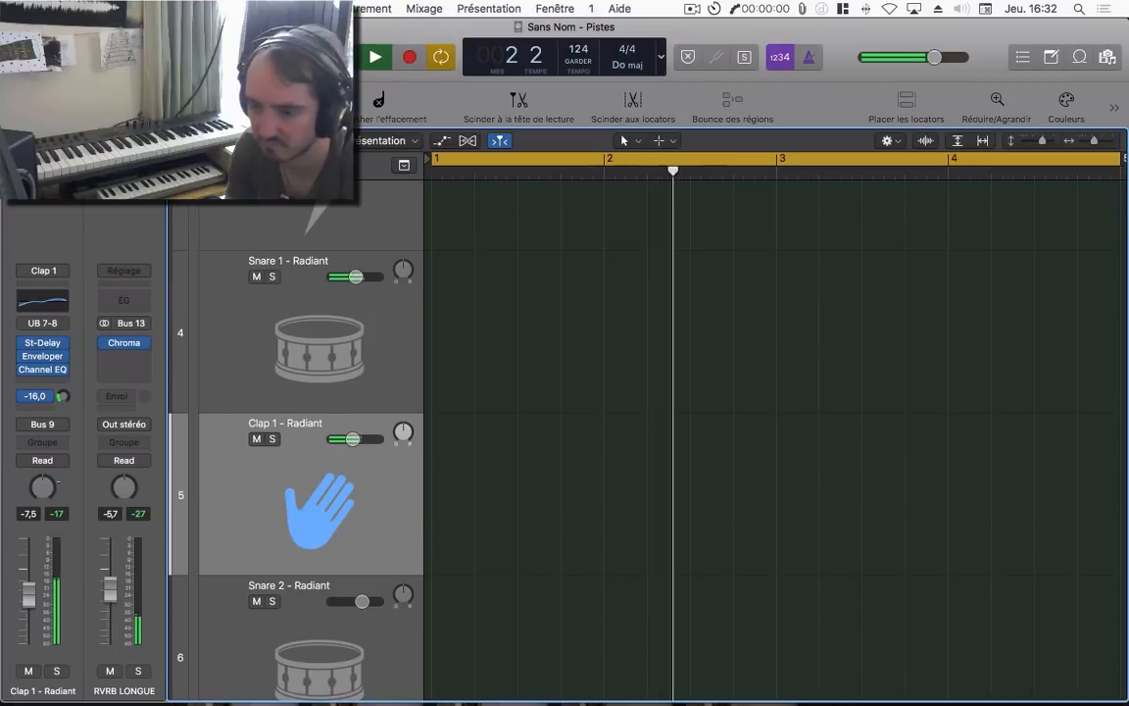
key(space)
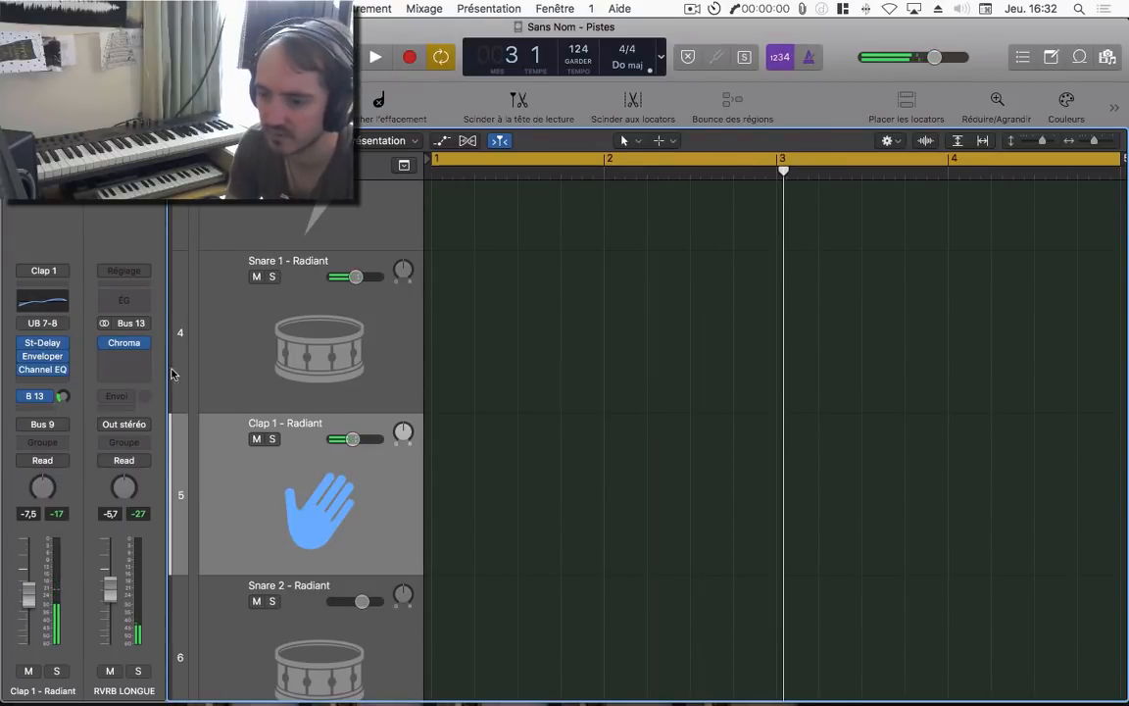
drag(61, 397, 59, 406)
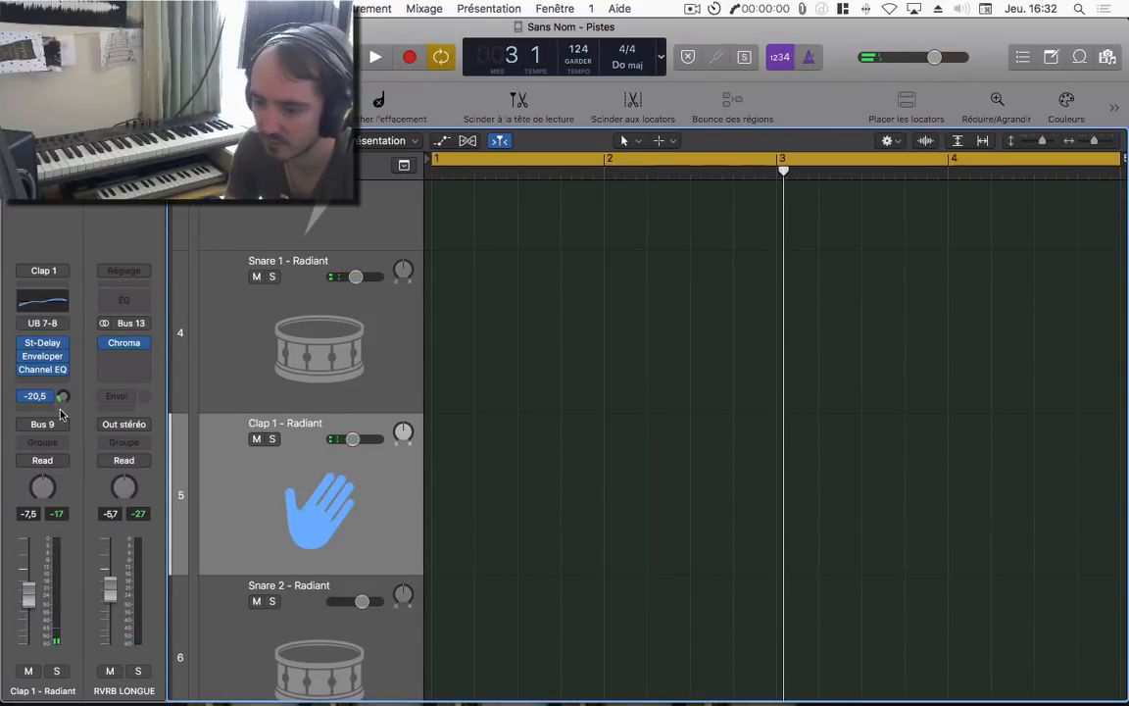
- Lower the RVRB LONGUE fader to -6.4 dB and check the ChromaVerb display during playback
drag(111, 593, 110, 596)
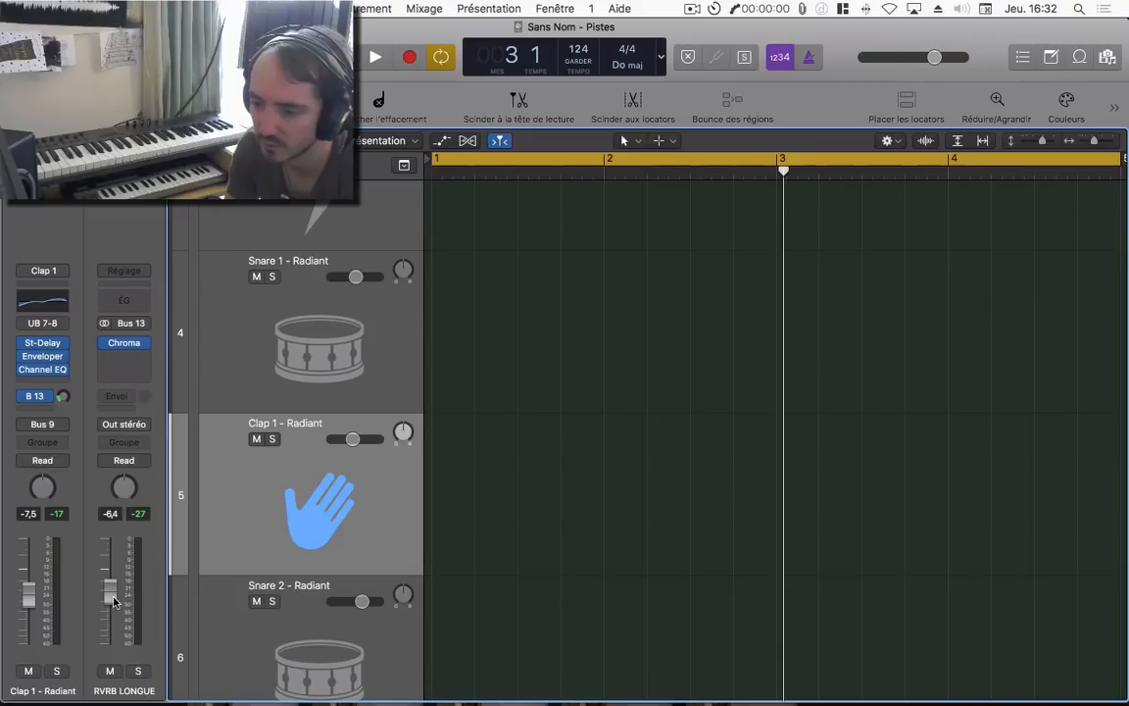
click(123, 342)
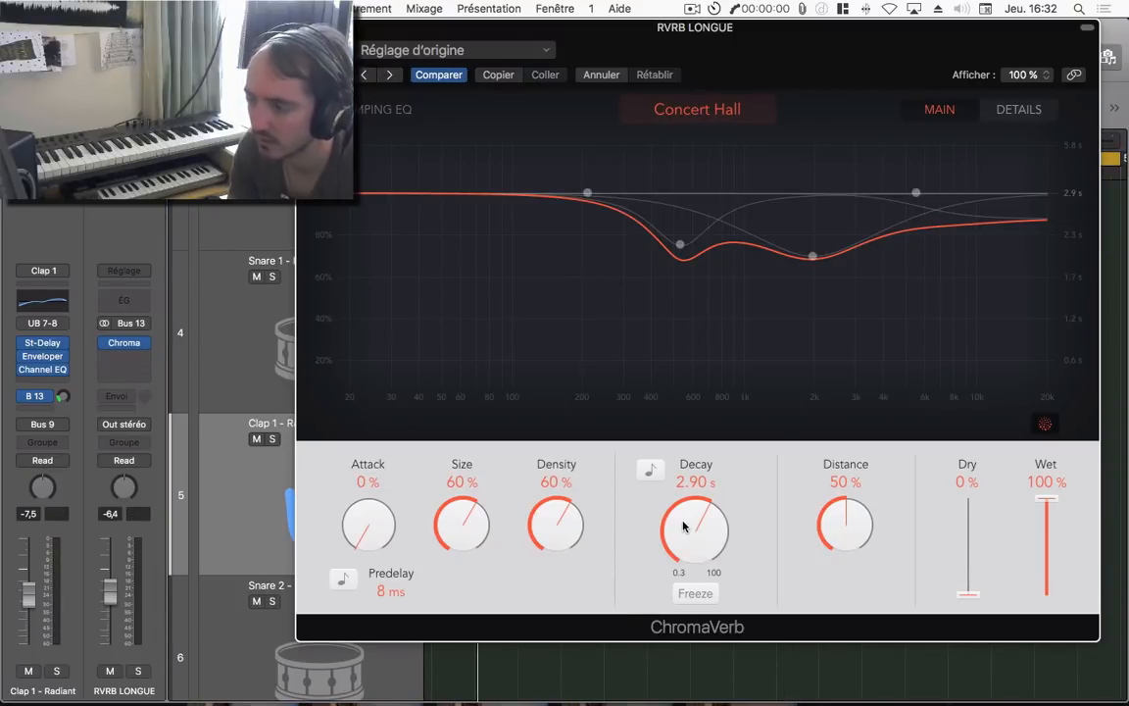
key(space)
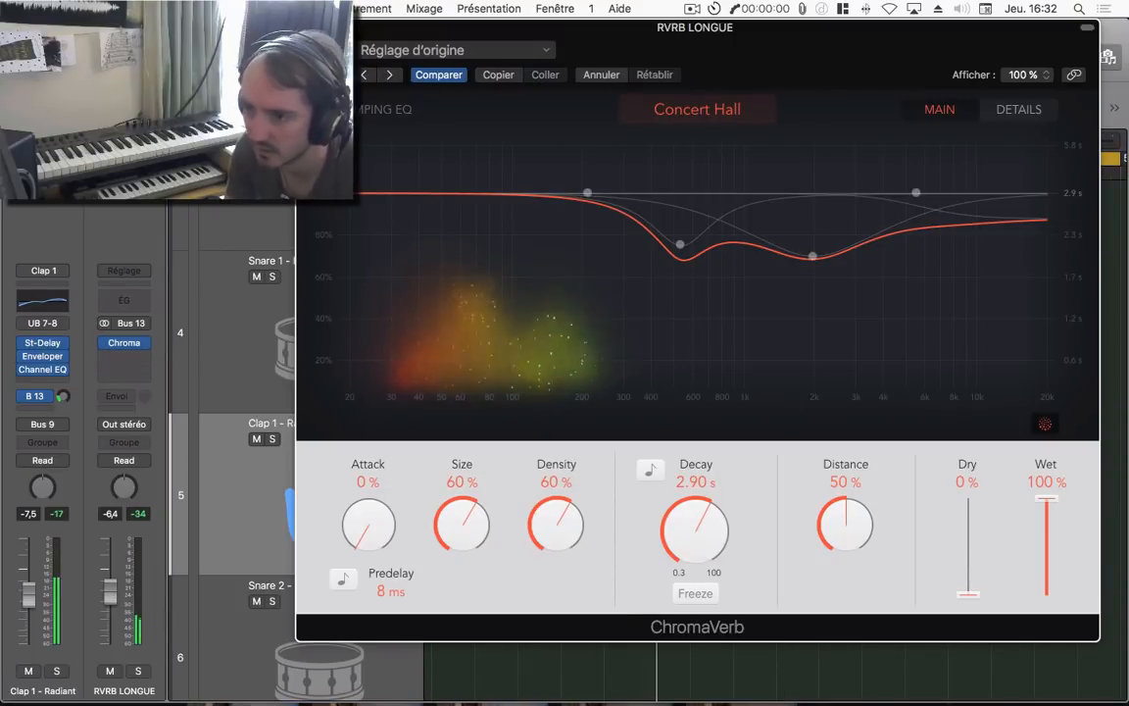
click(307, 27)
- Solo Radiant and the RVRB LONGUE channel, and set the Clap 1 send to Bus 13 to -22.5 dB
scroll(348, 400, up, 10)
click(275, 270)
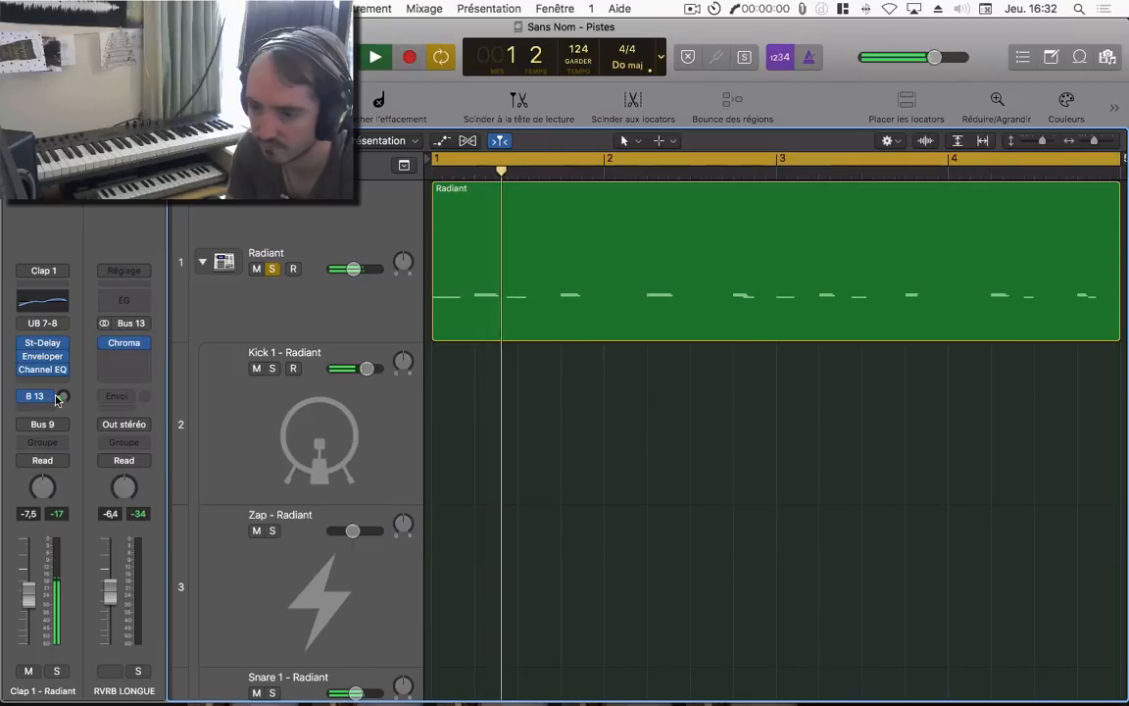
drag(61, 397, 62, 404)
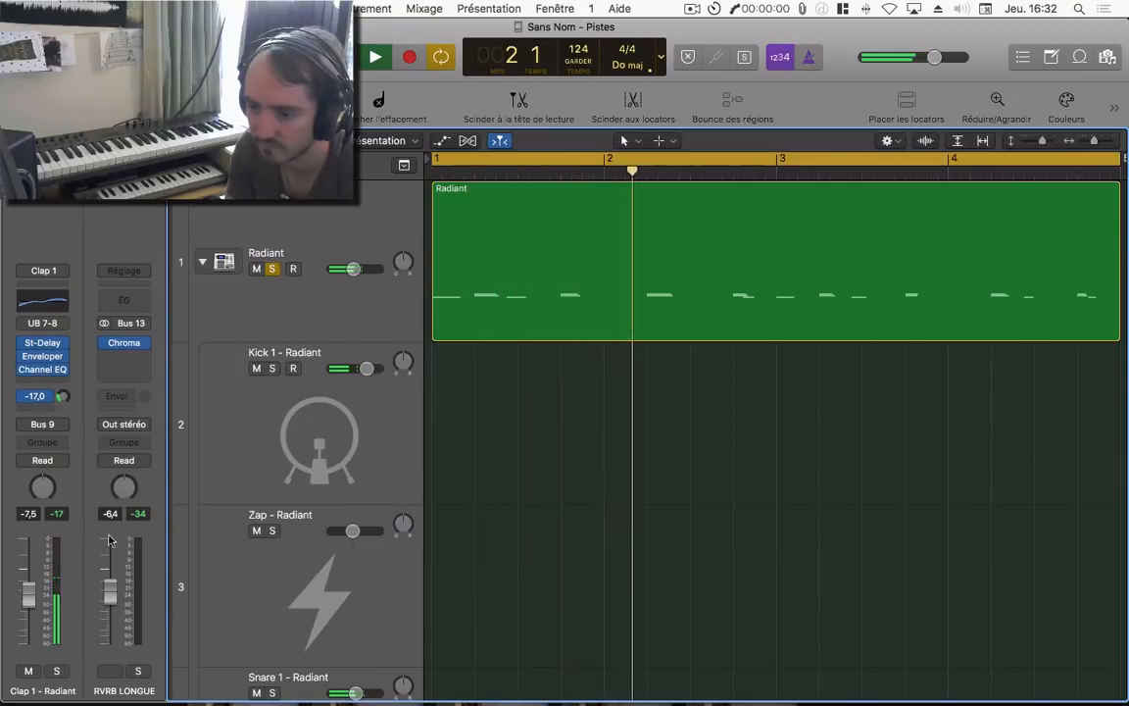
click(138, 672)
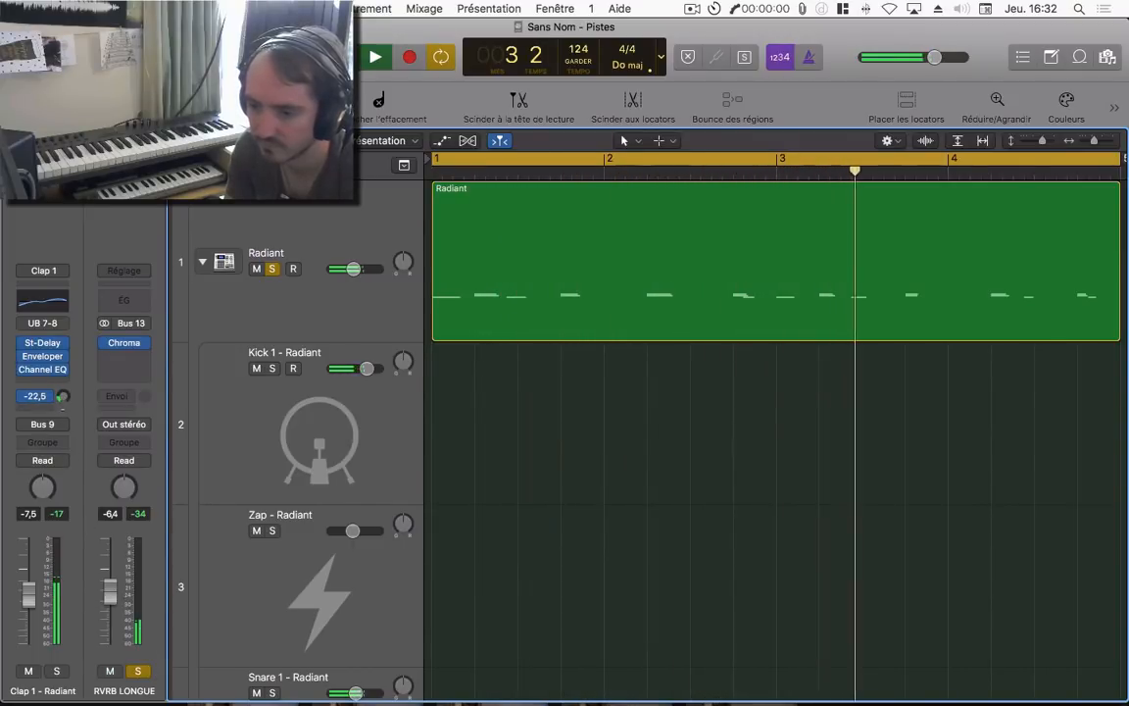
- Mute the Portland Kit to hear the reverb on the Radiant snare and clap alone
scroll(184, 462, down, 15)
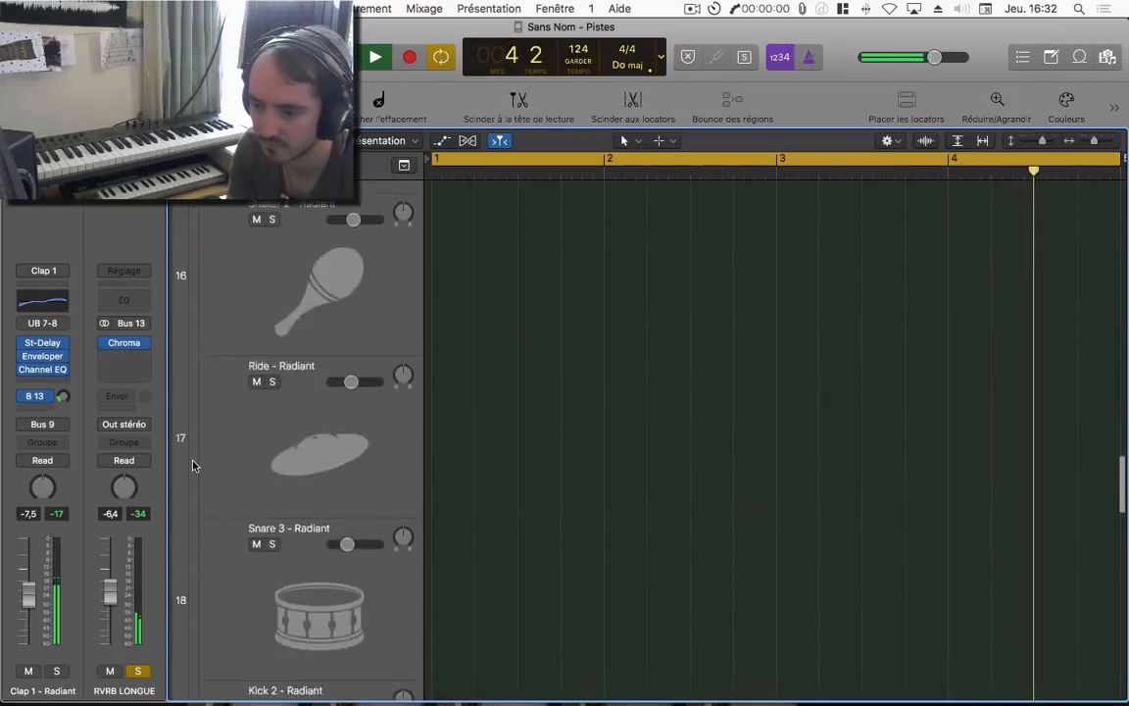
scroll(193, 465, down, 10)
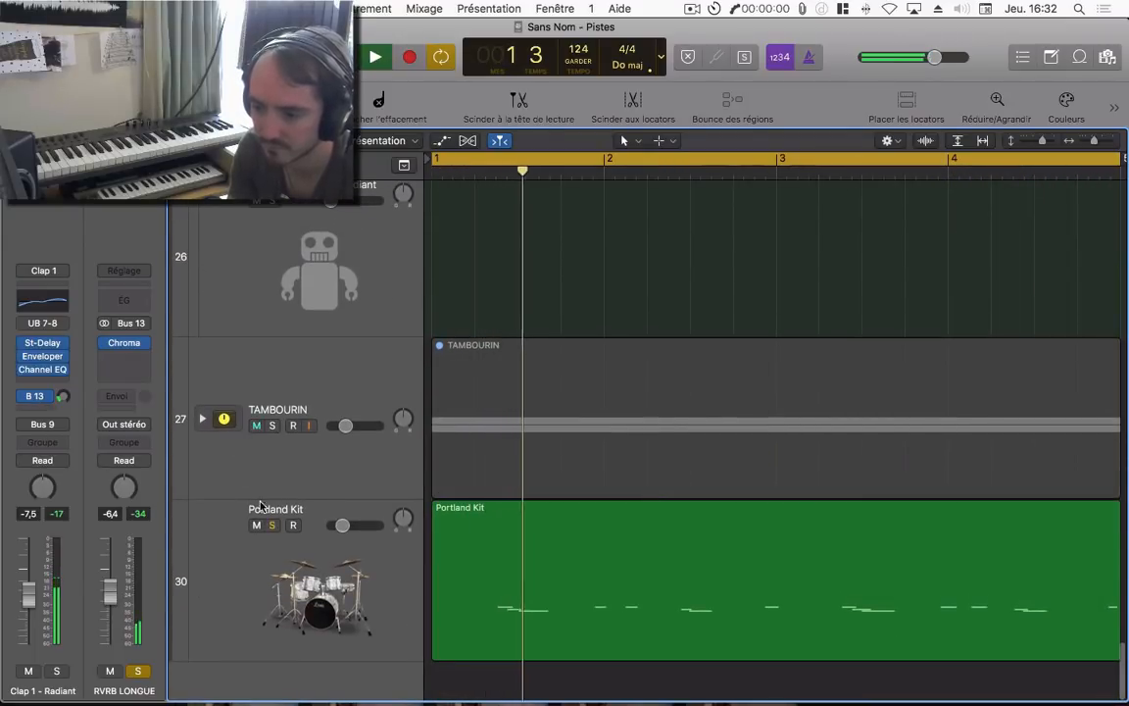
click(256, 524)
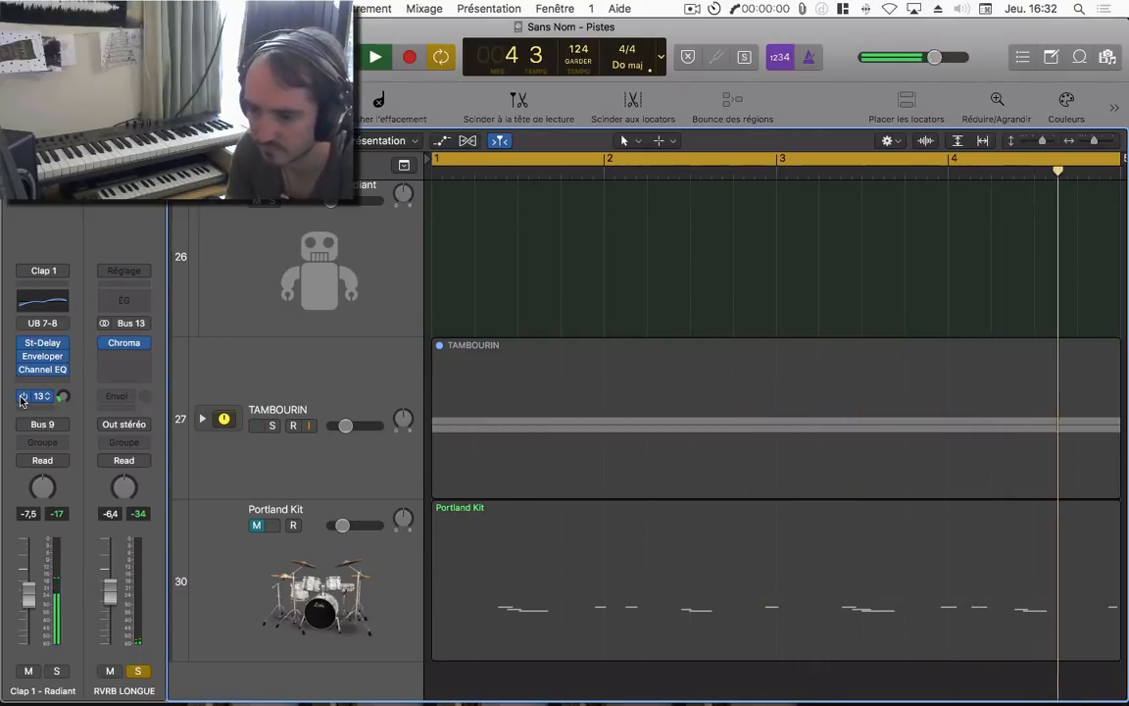
- Stop playback and clear the solos and the Portland Kit's mute
key(space)
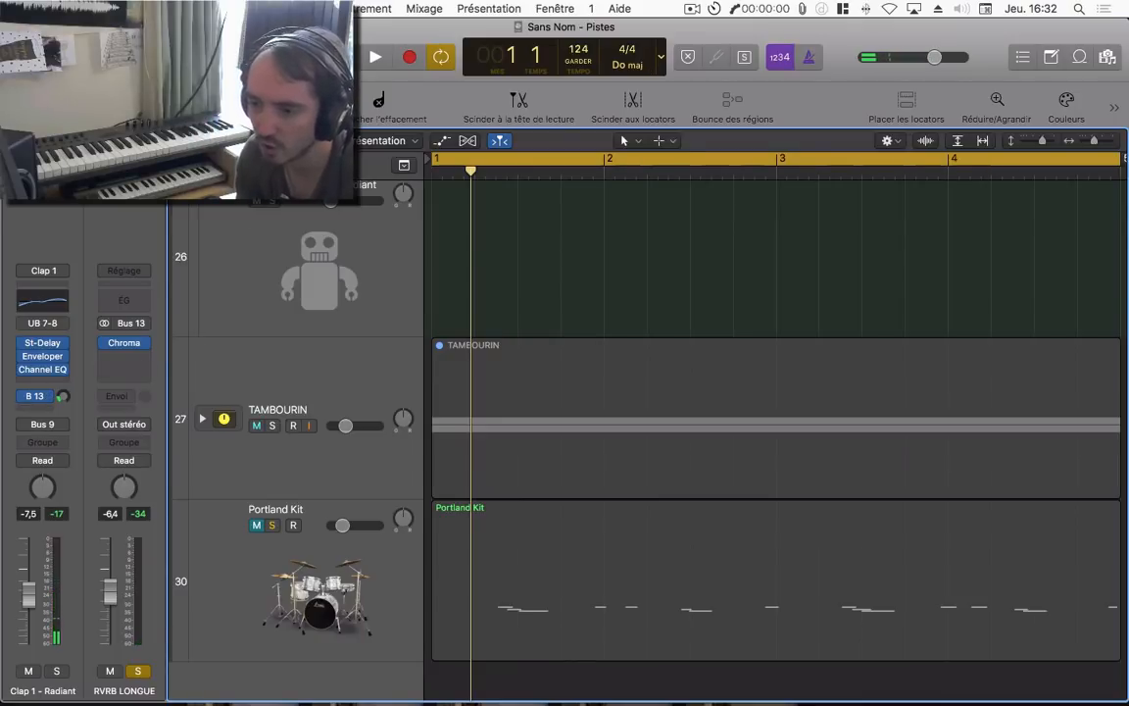
click(273, 199)
click(258, 527)
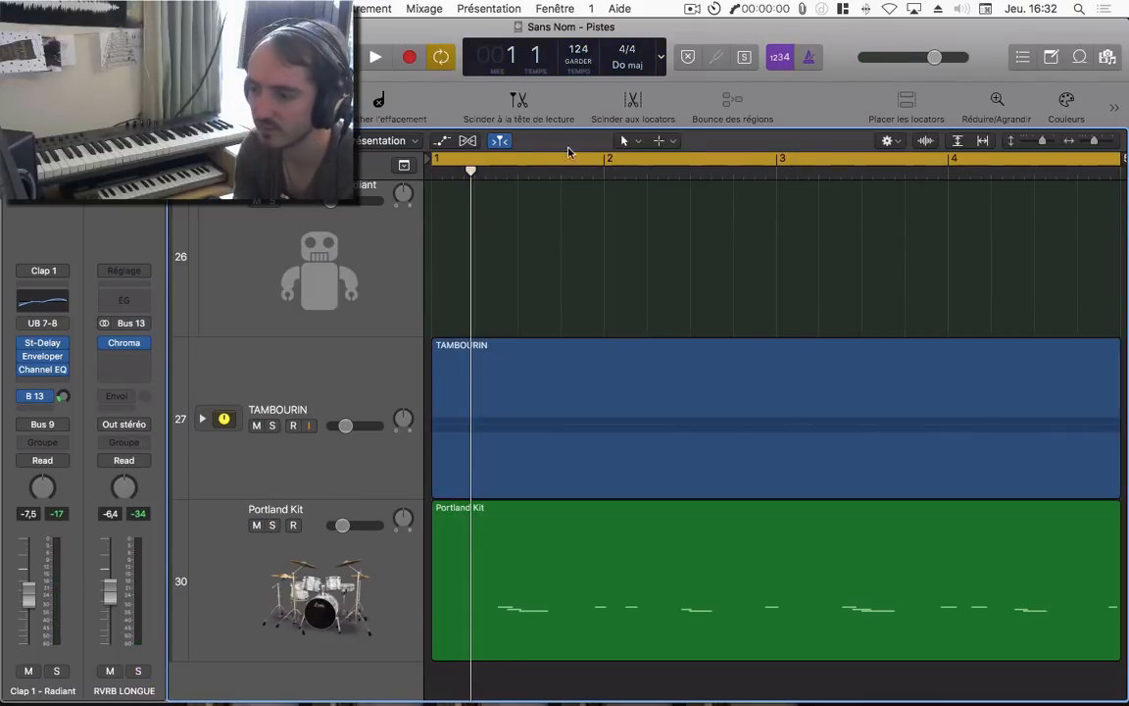
- Collapse the Radiant track stack
right_click(535, 208)
click(508, 207)
scroll(508, 206, up, 15)
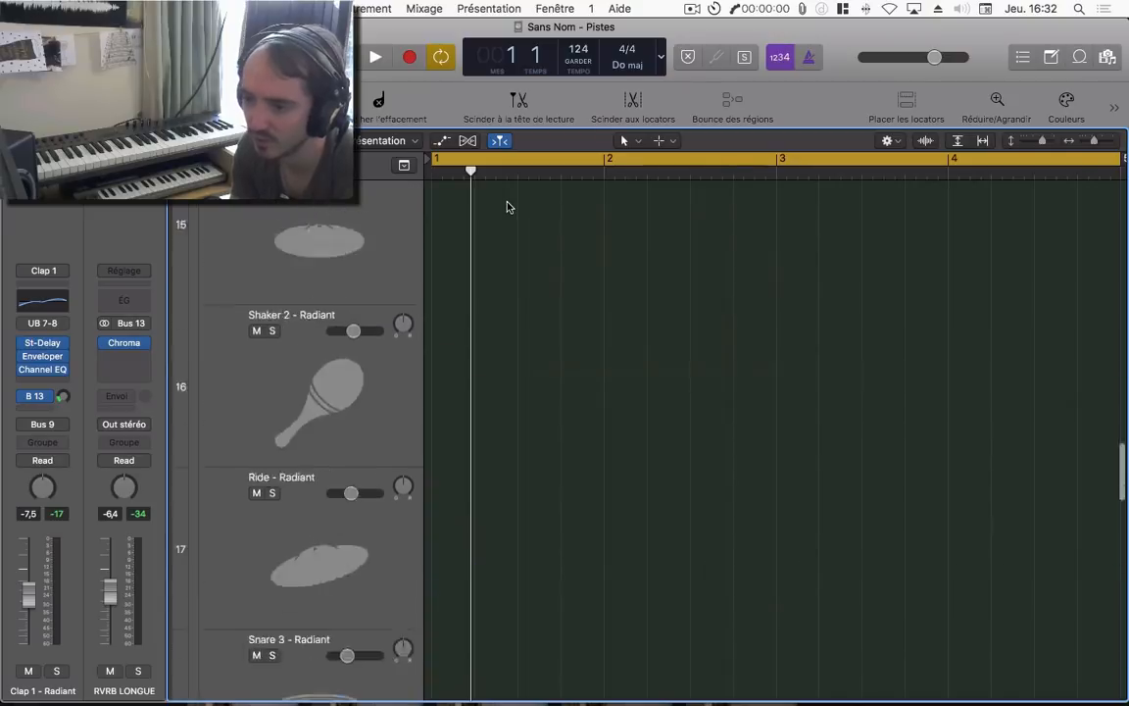
right_click(216, 257)
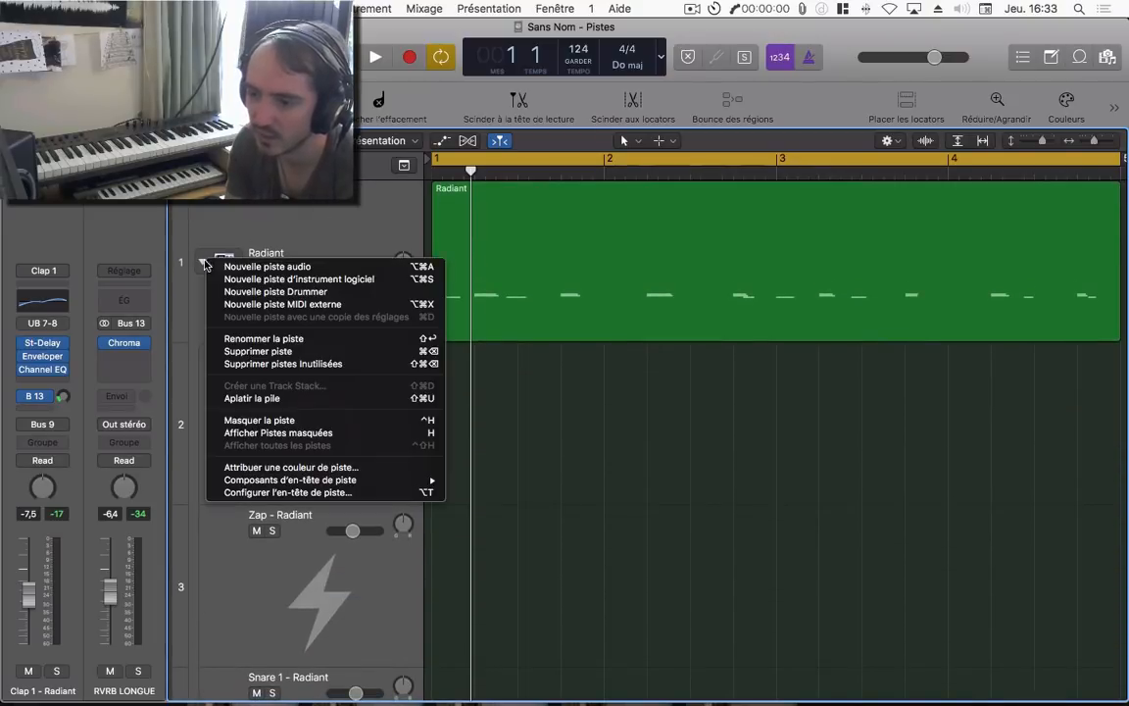
click(201, 262)
click(201, 261)
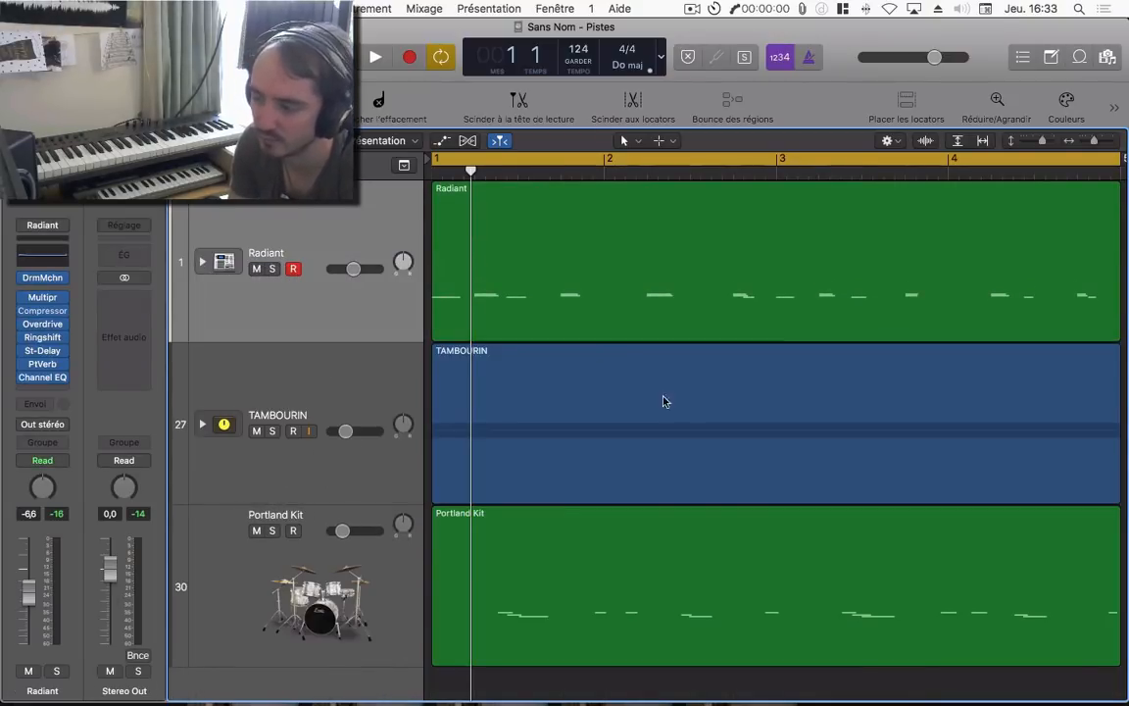
- Fit the four-bar loop in view and play Radiant, TAMBOURIN and Portland Kit together
scroll(673, 408, down, 1)
scroll(616, 682, up, 1)
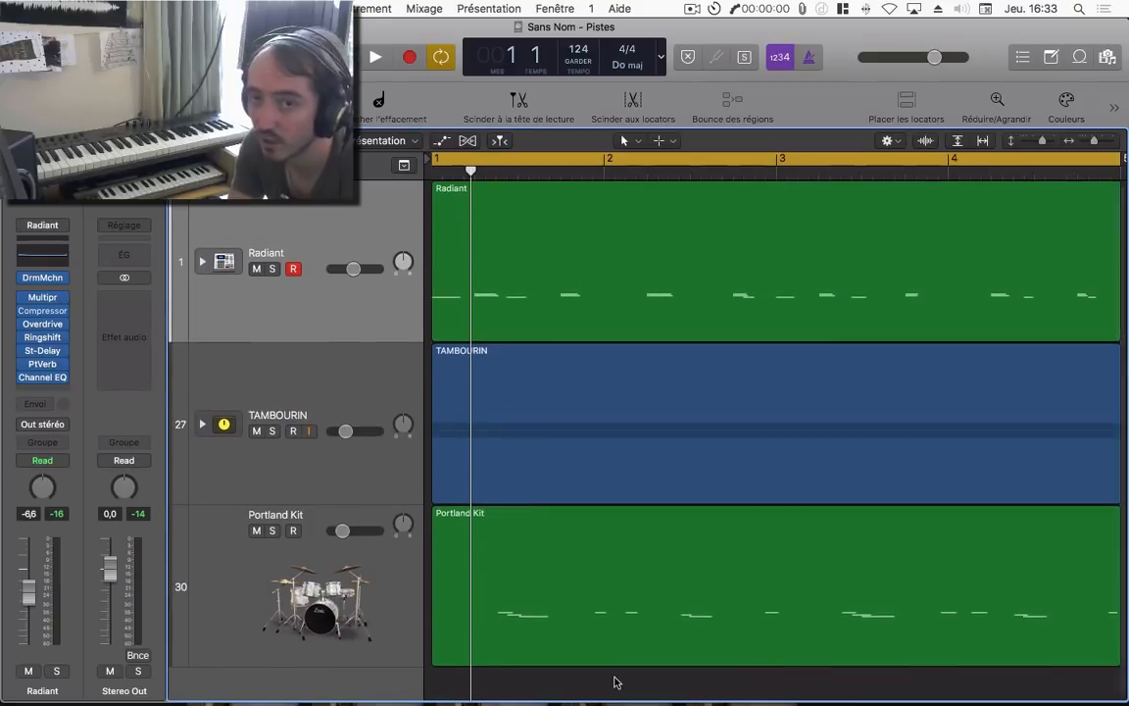
scroll(614, 682, right, 10)
scroll(614, 682, left, 3)
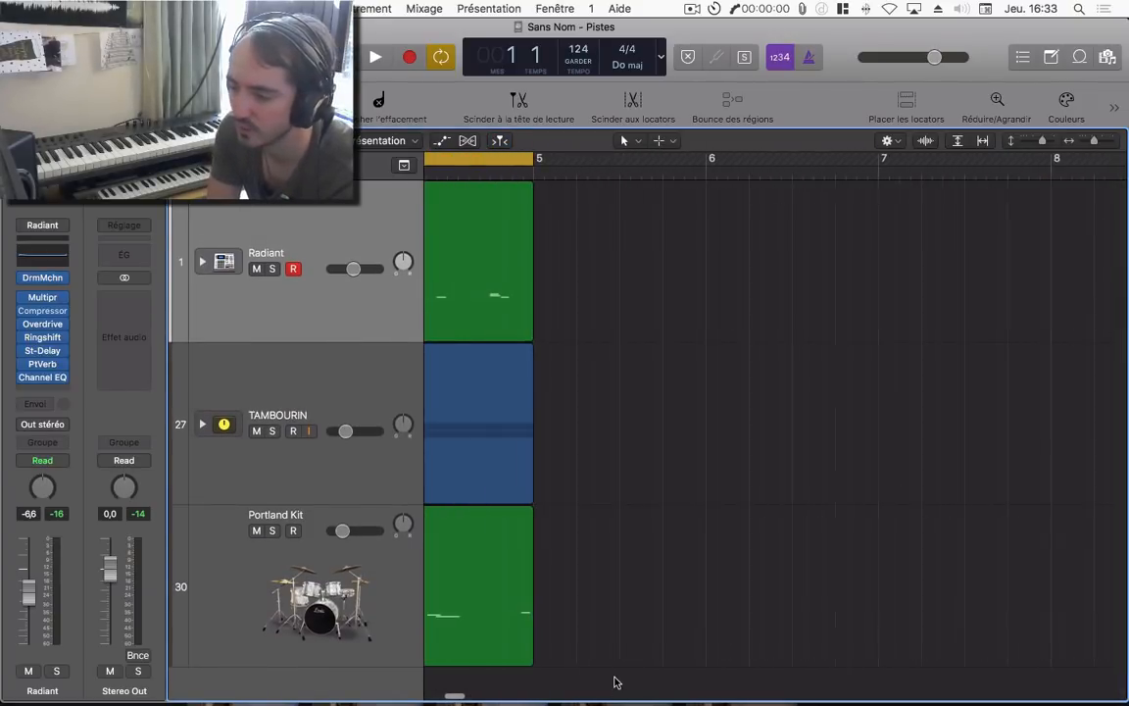
key(z)
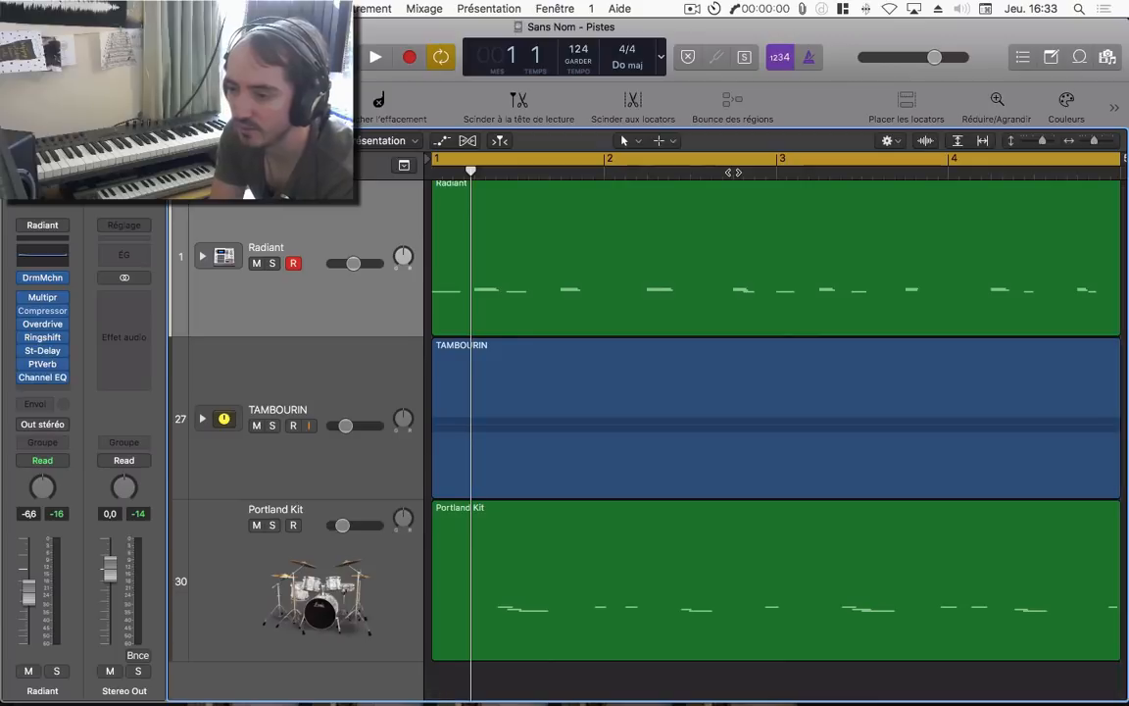
key(space)
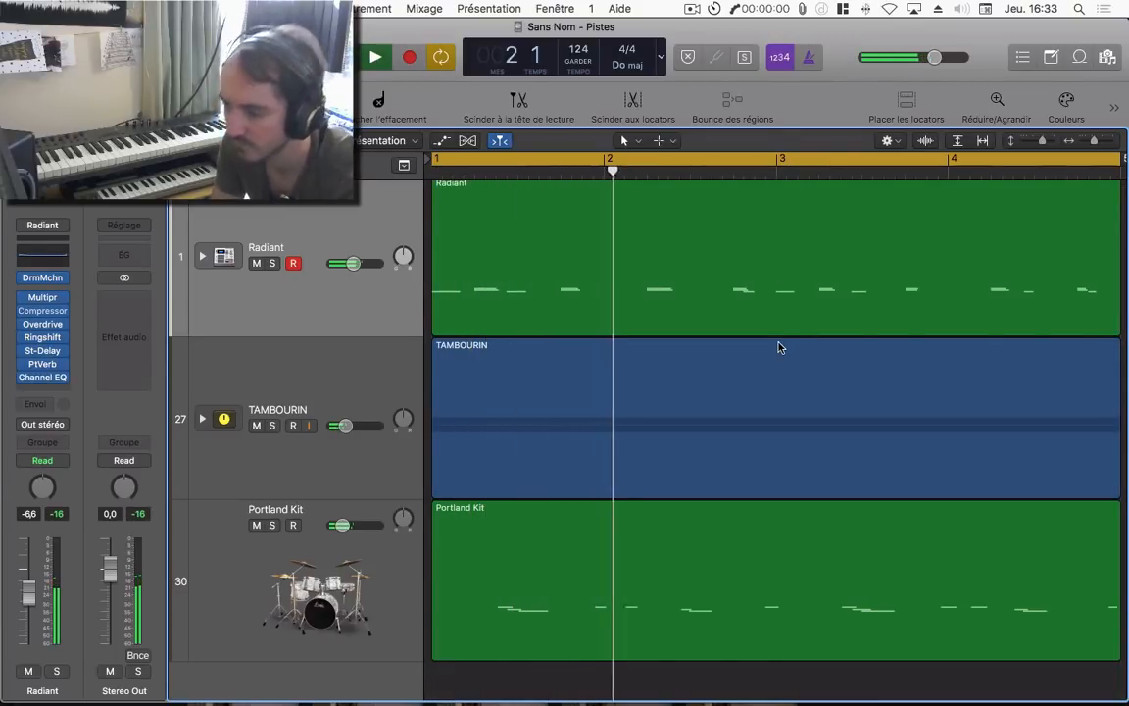
click(241, 611)
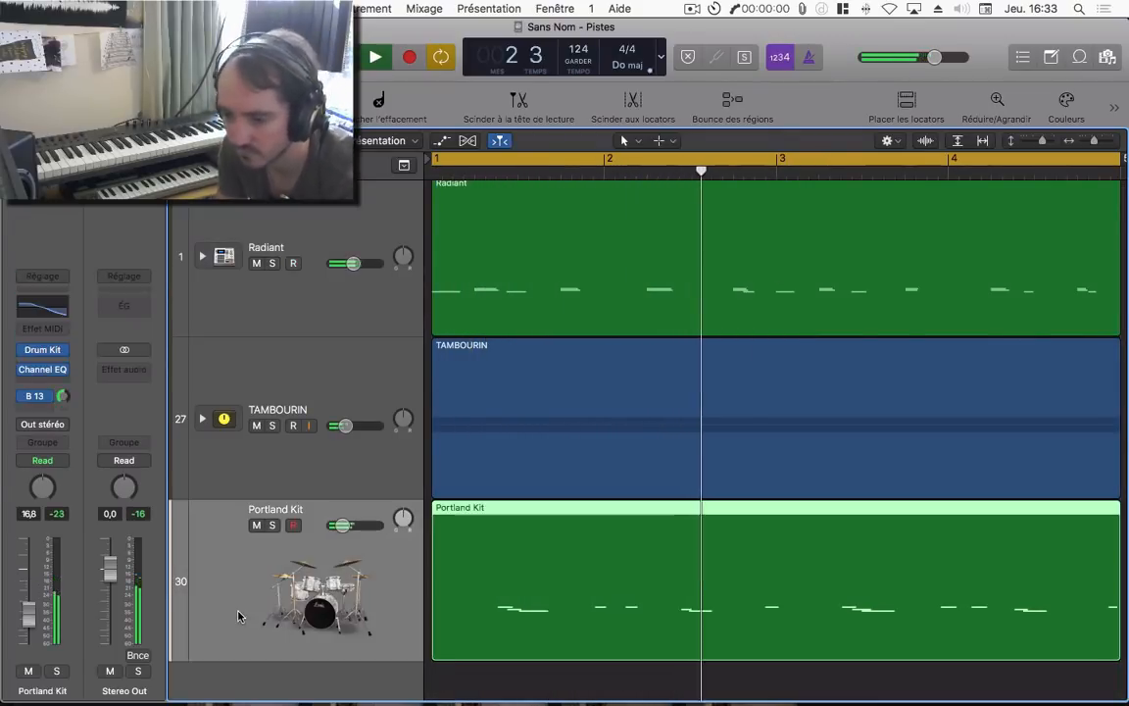
click(61, 396)
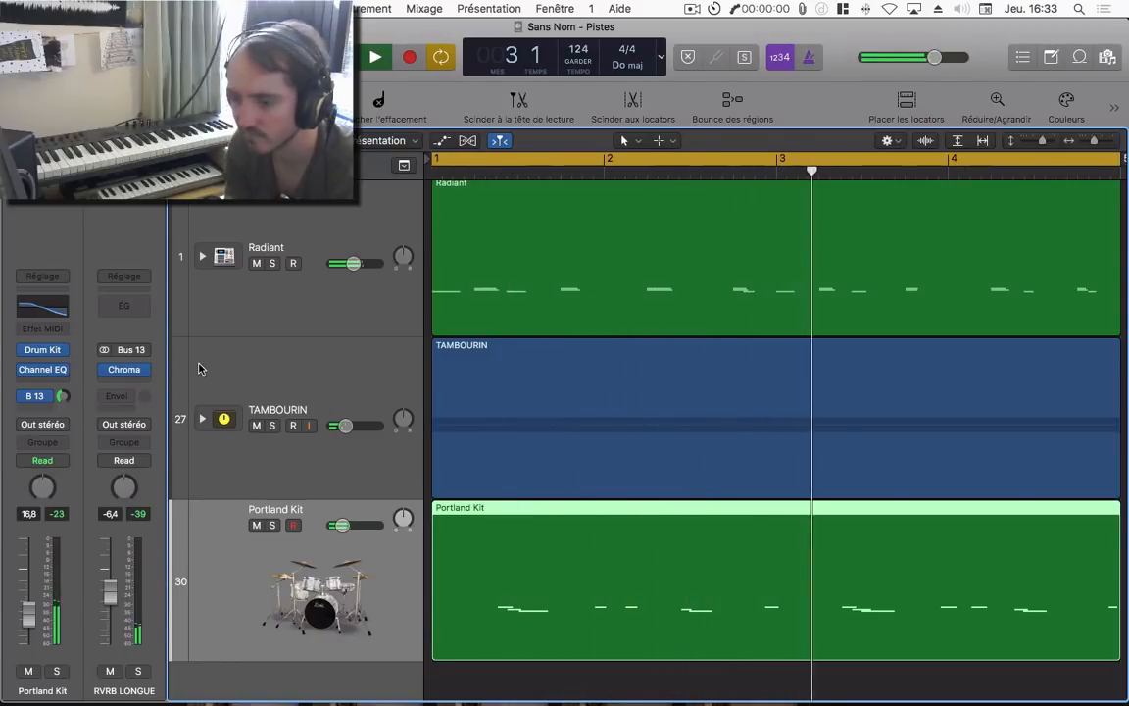
click(529, 679)
key(space)
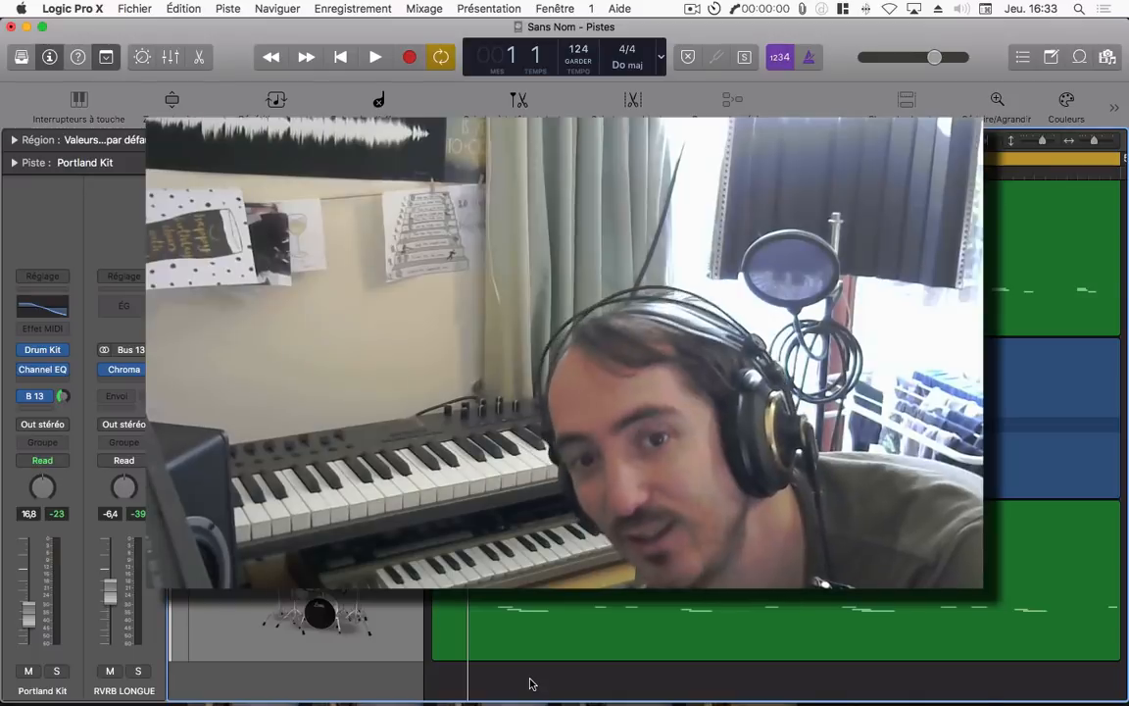
- Restart the loop and add a new software instrument track below the Portland Kit
key(space)
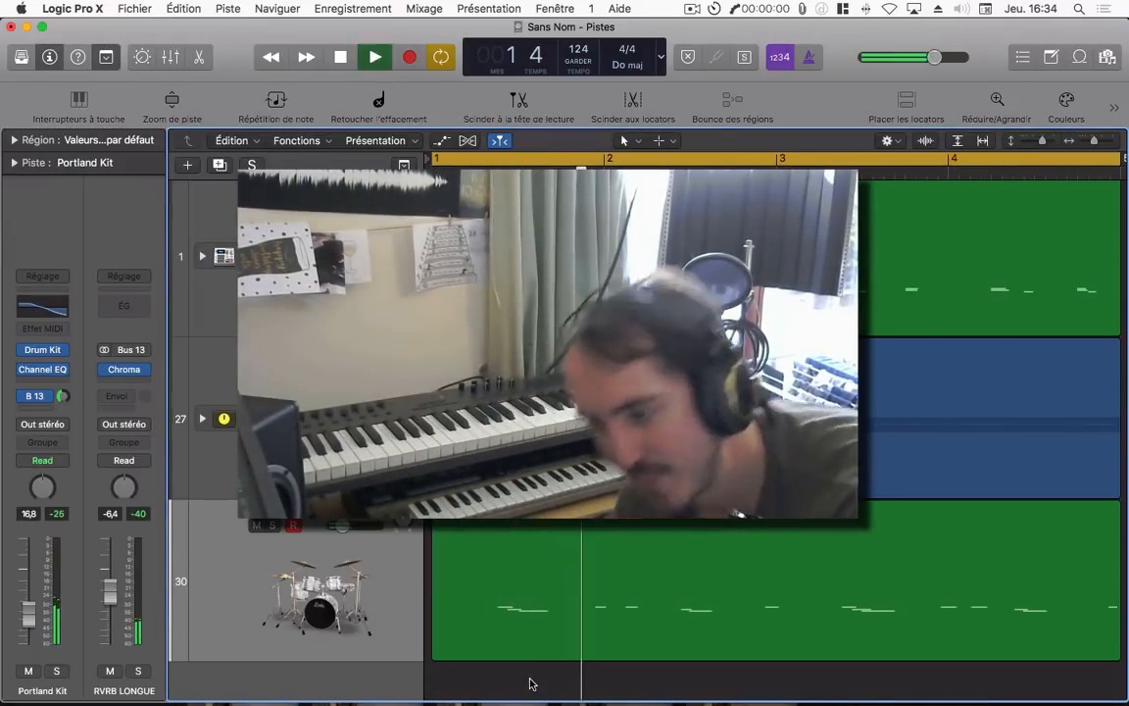
click(185, 165)
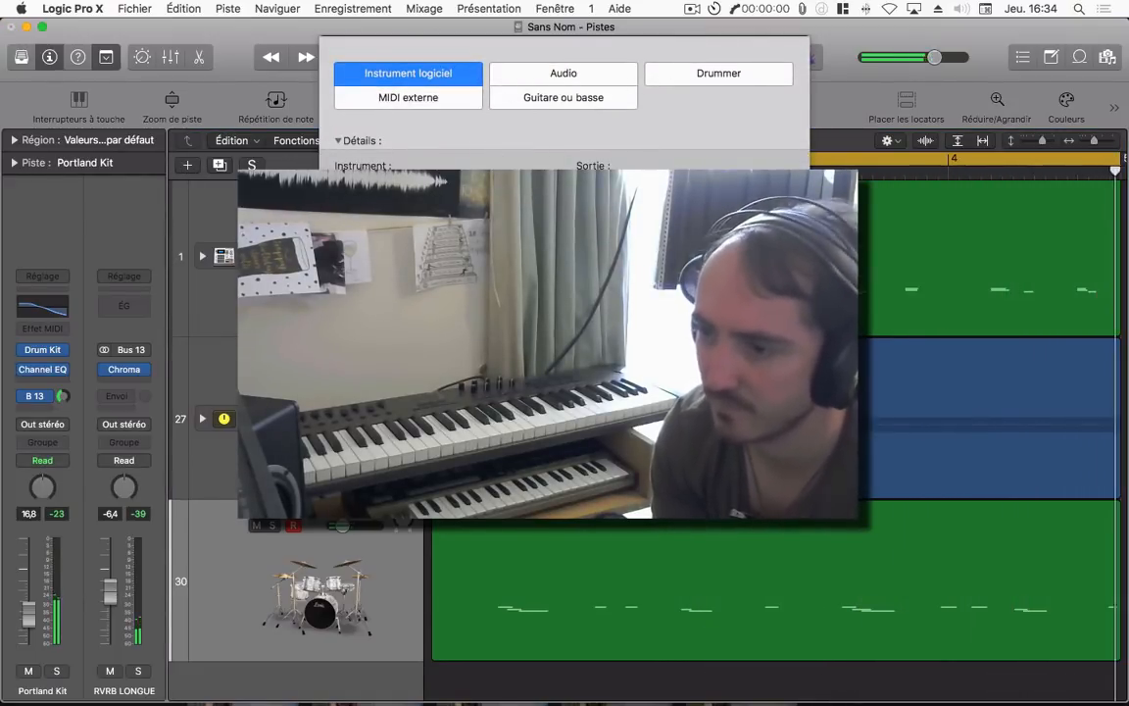
click(441, 183)
click(443, 343)
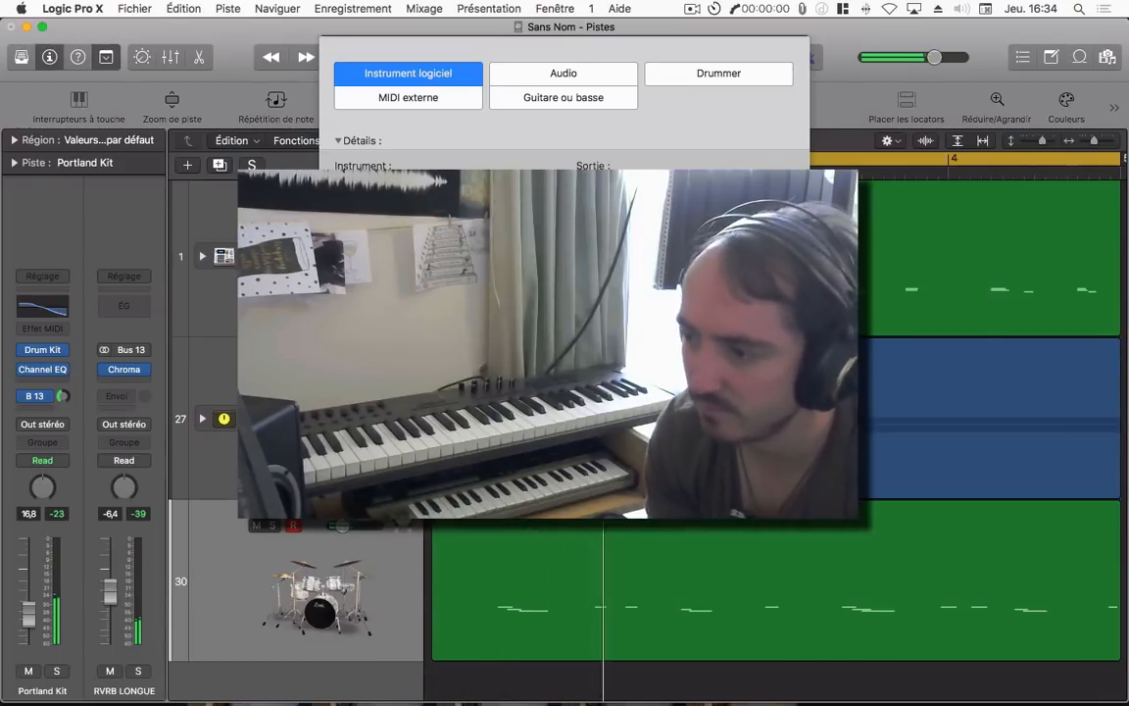
key(Return)
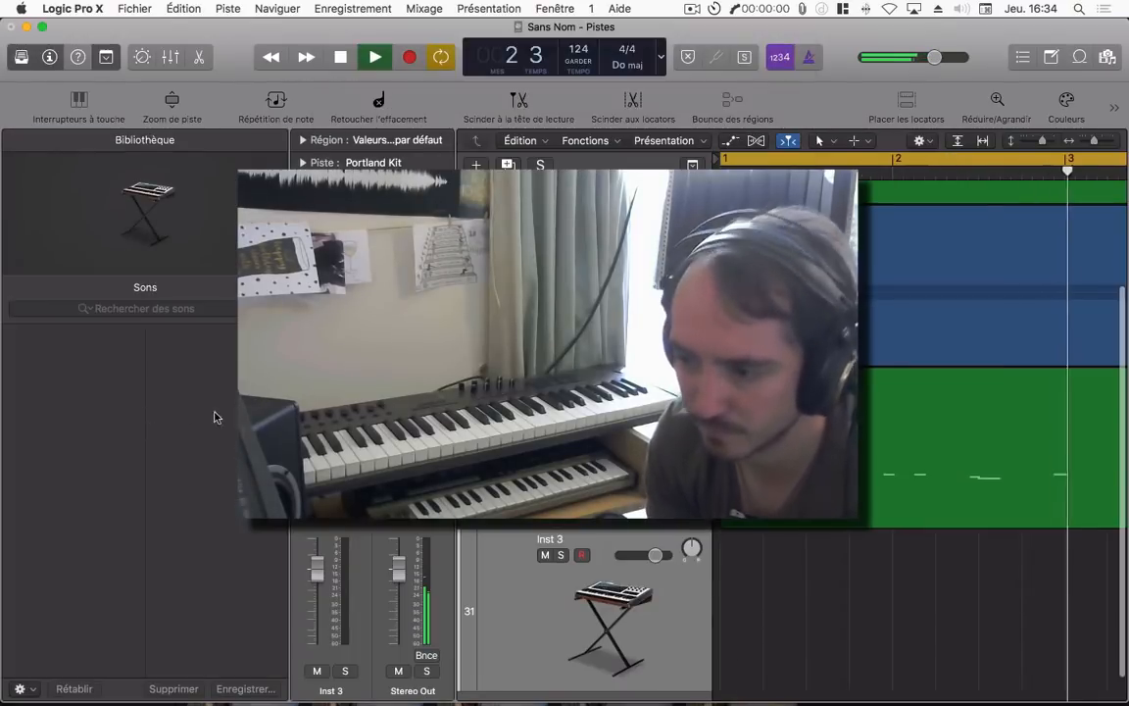